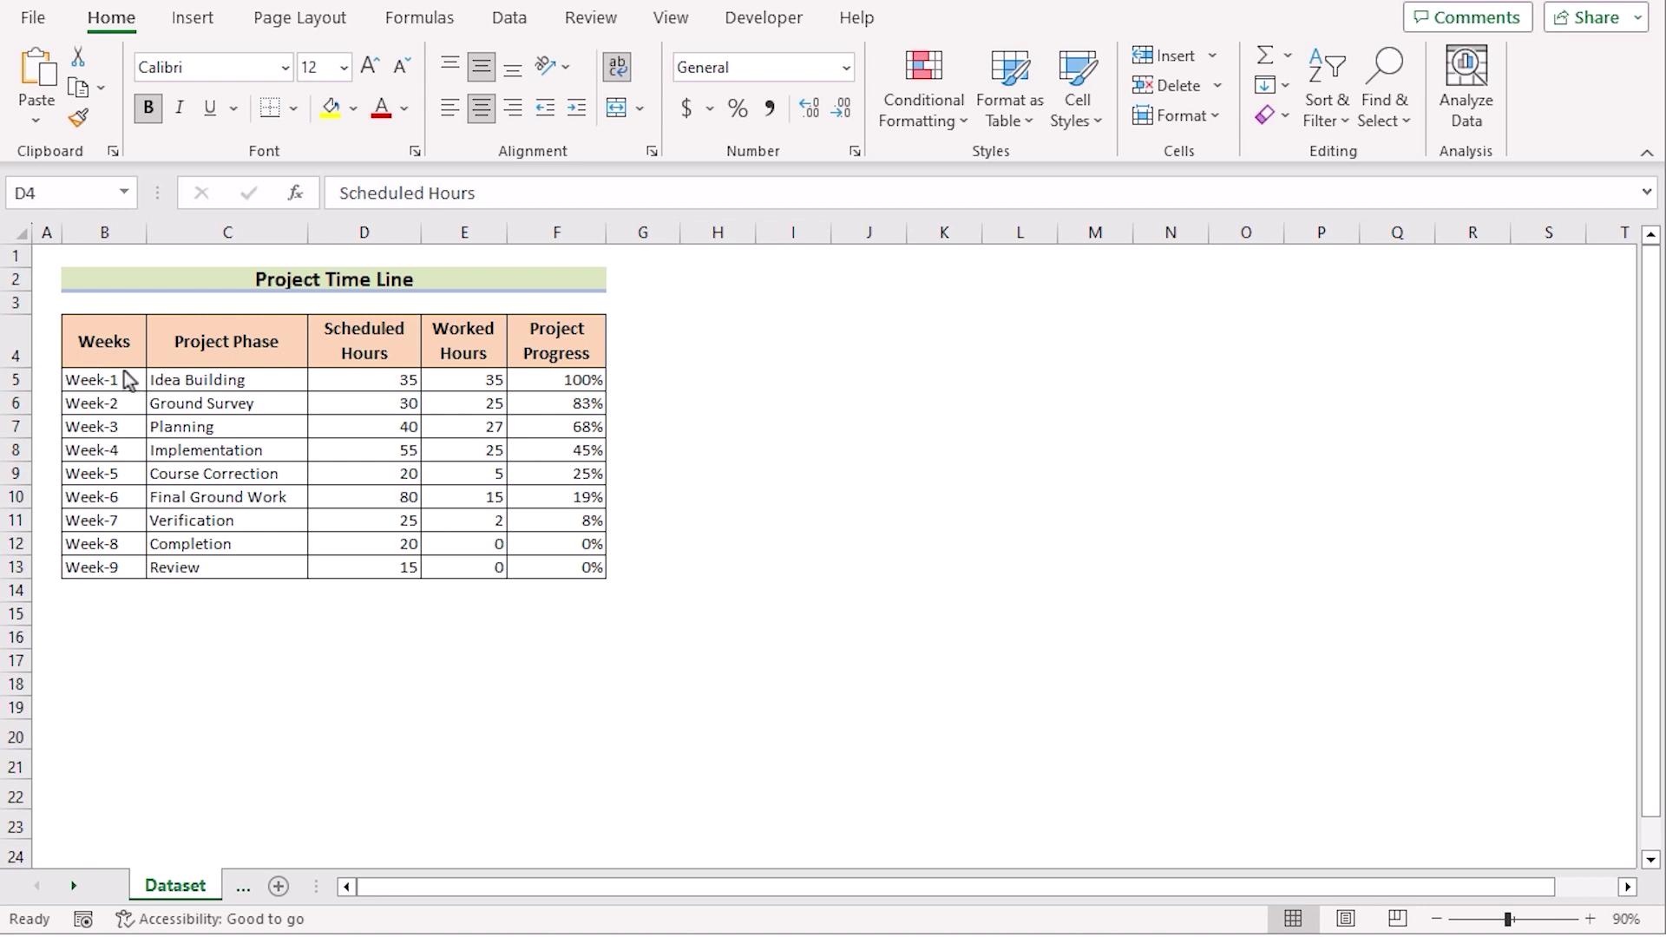
Step: Examine the project timeline dataset's columns: Weeks, Project Phase, Scheduled Hours, Worked Hours and Project Progress
click(113, 354)
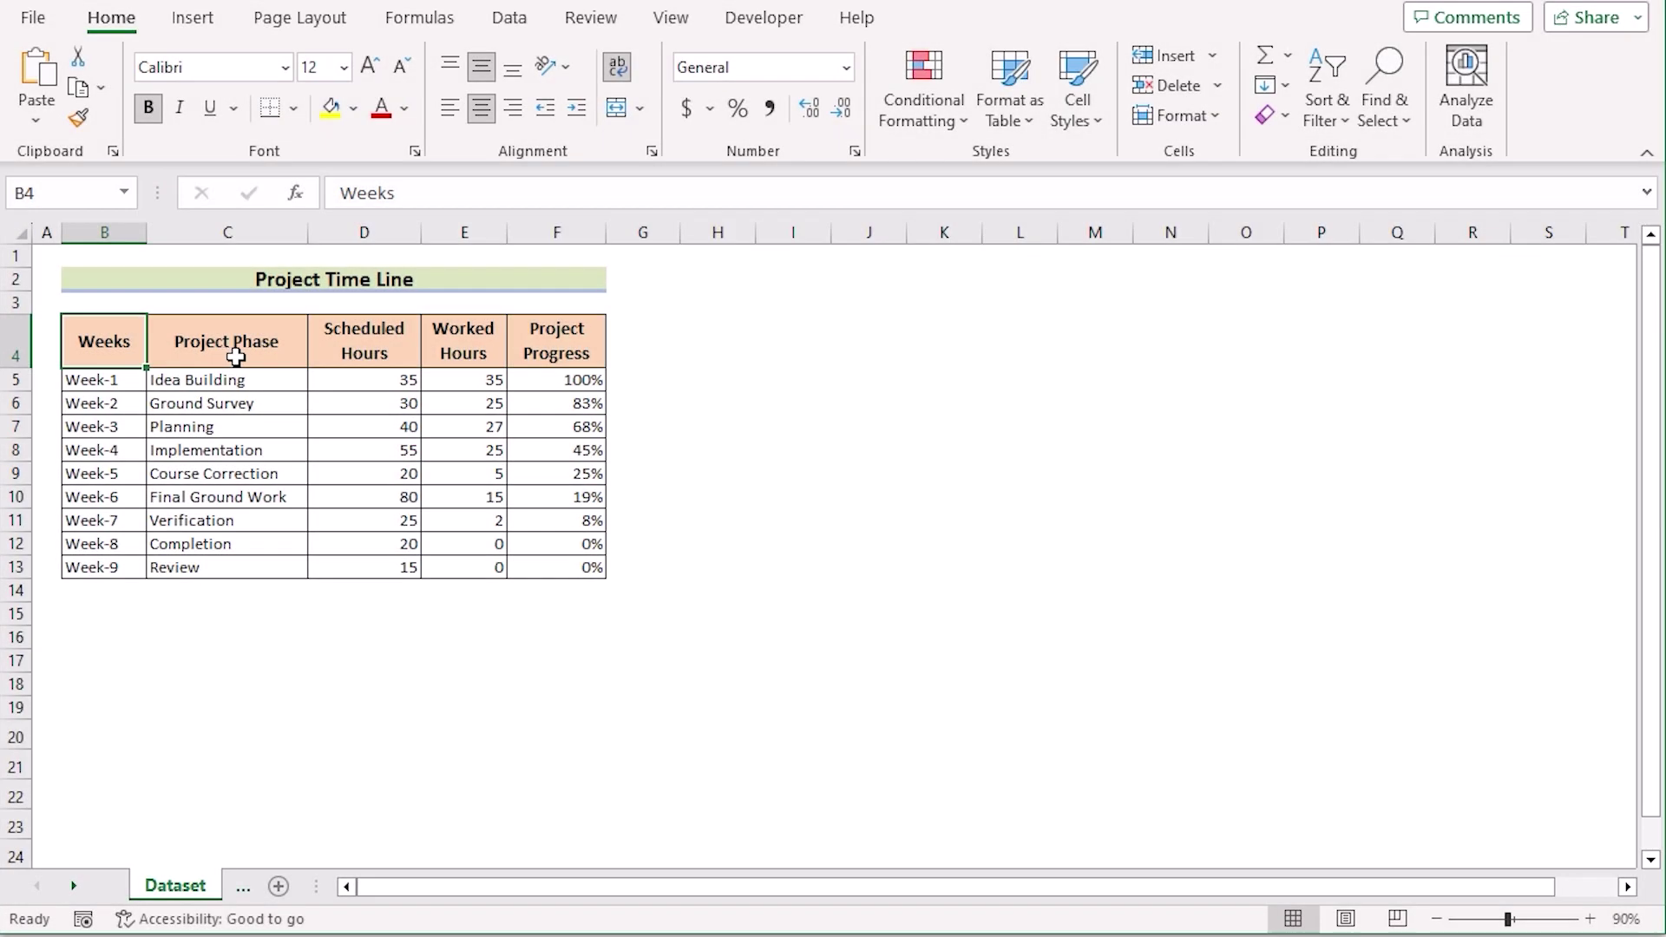
click(250, 356)
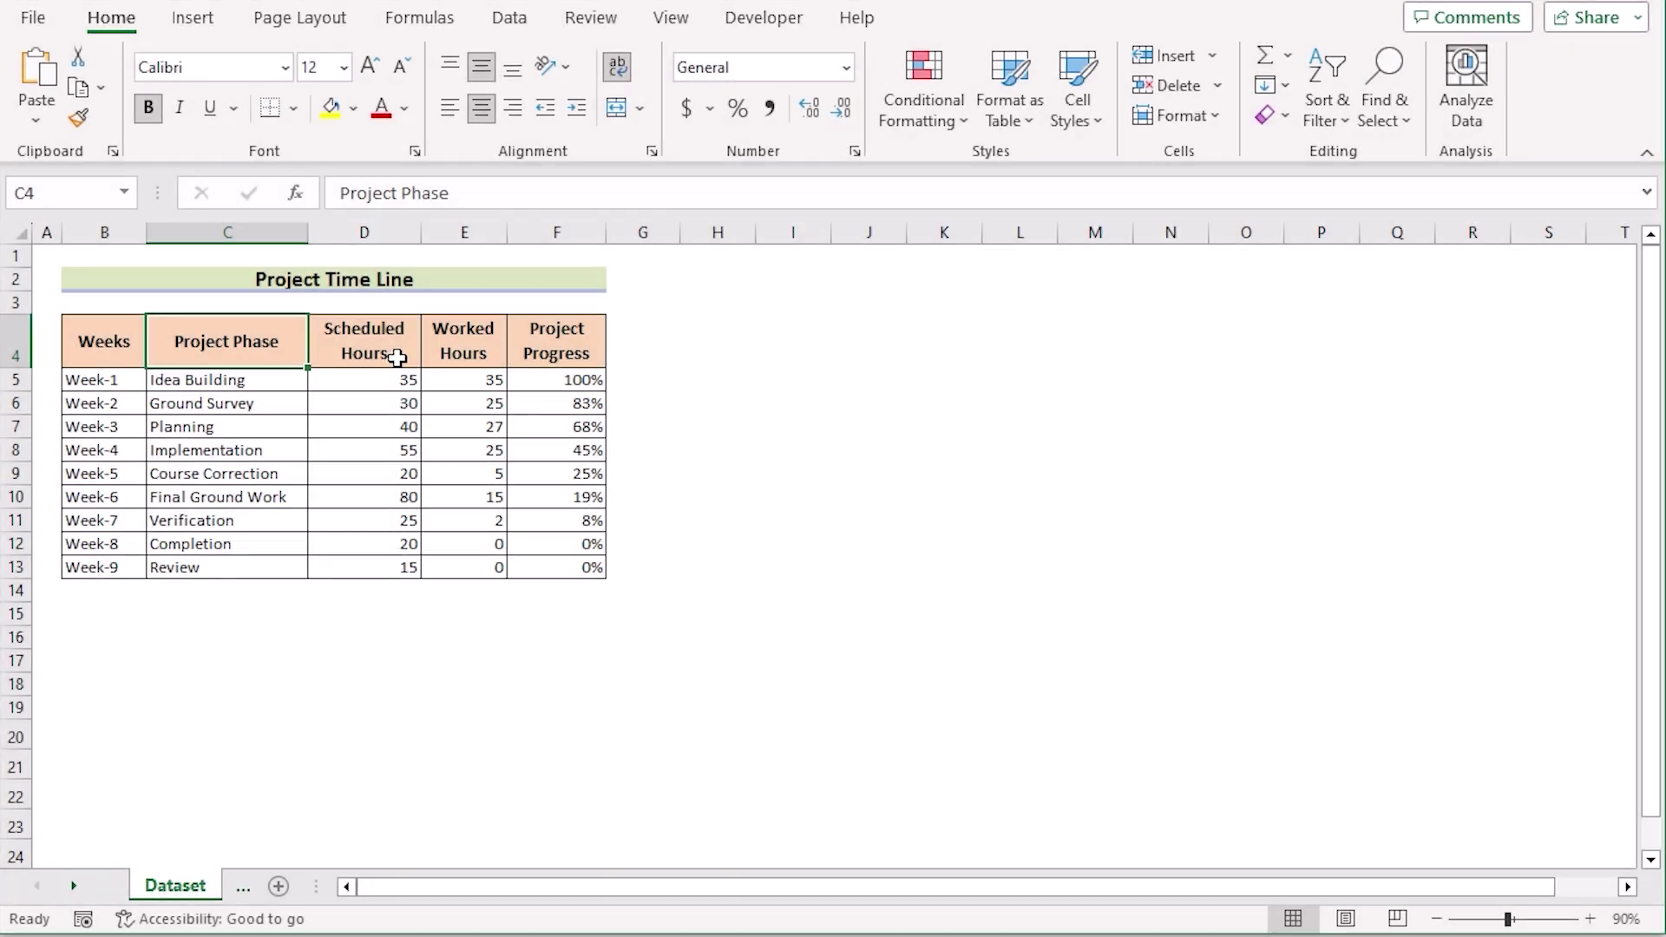
click(399, 355)
click(476, 357)
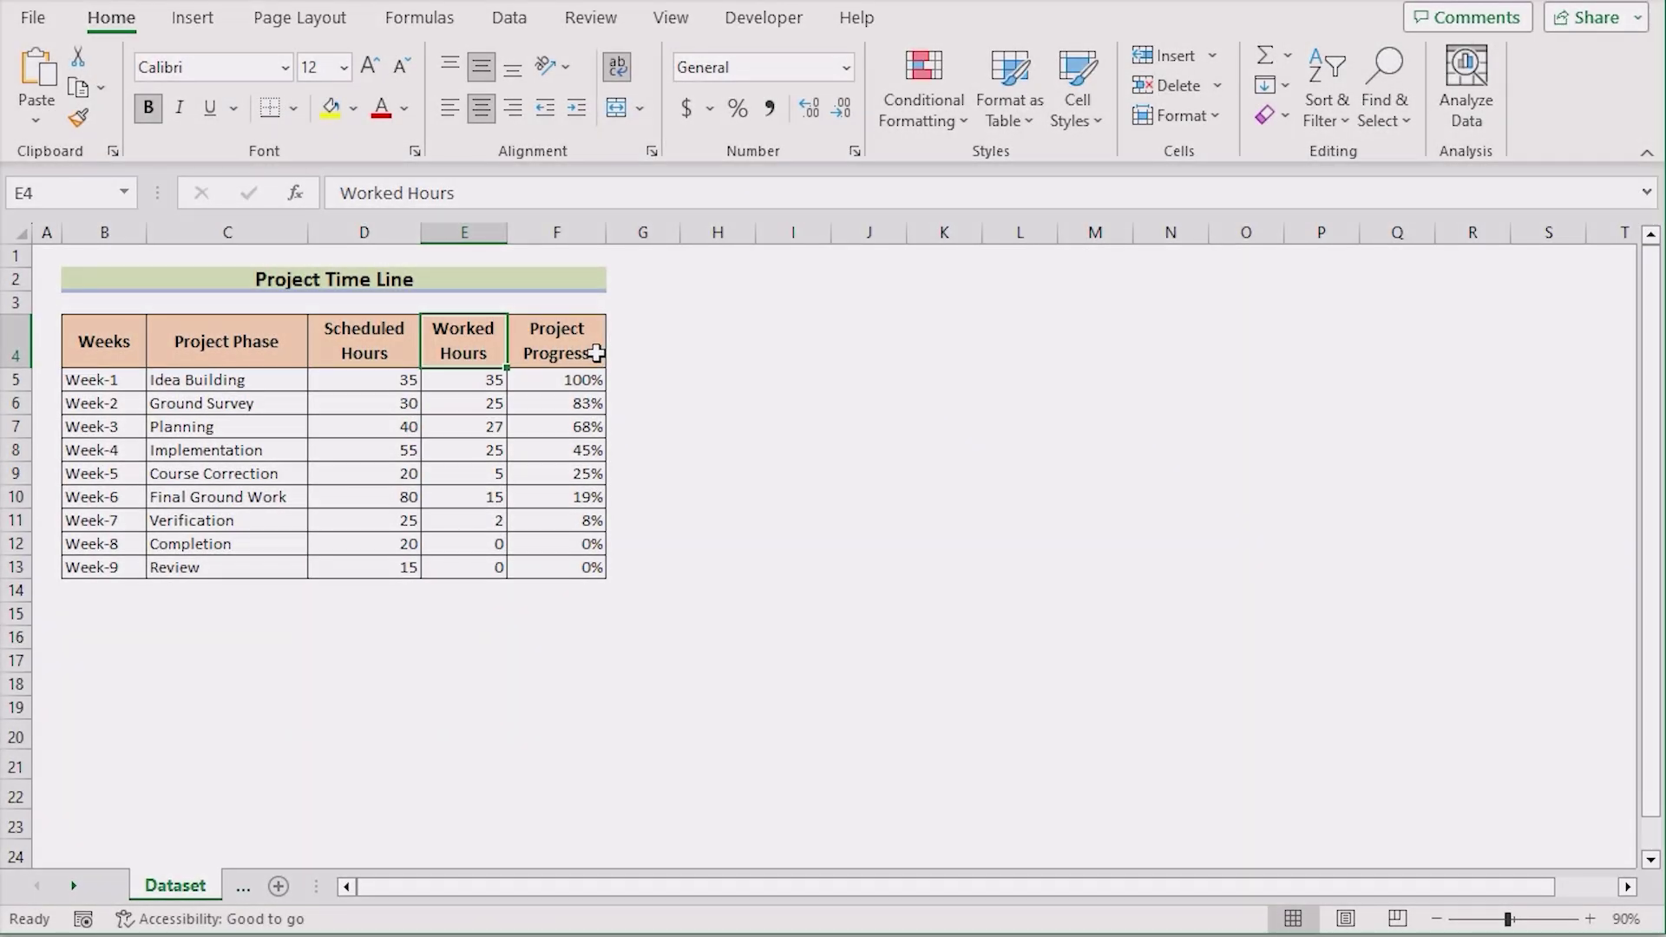
click(600, 353)
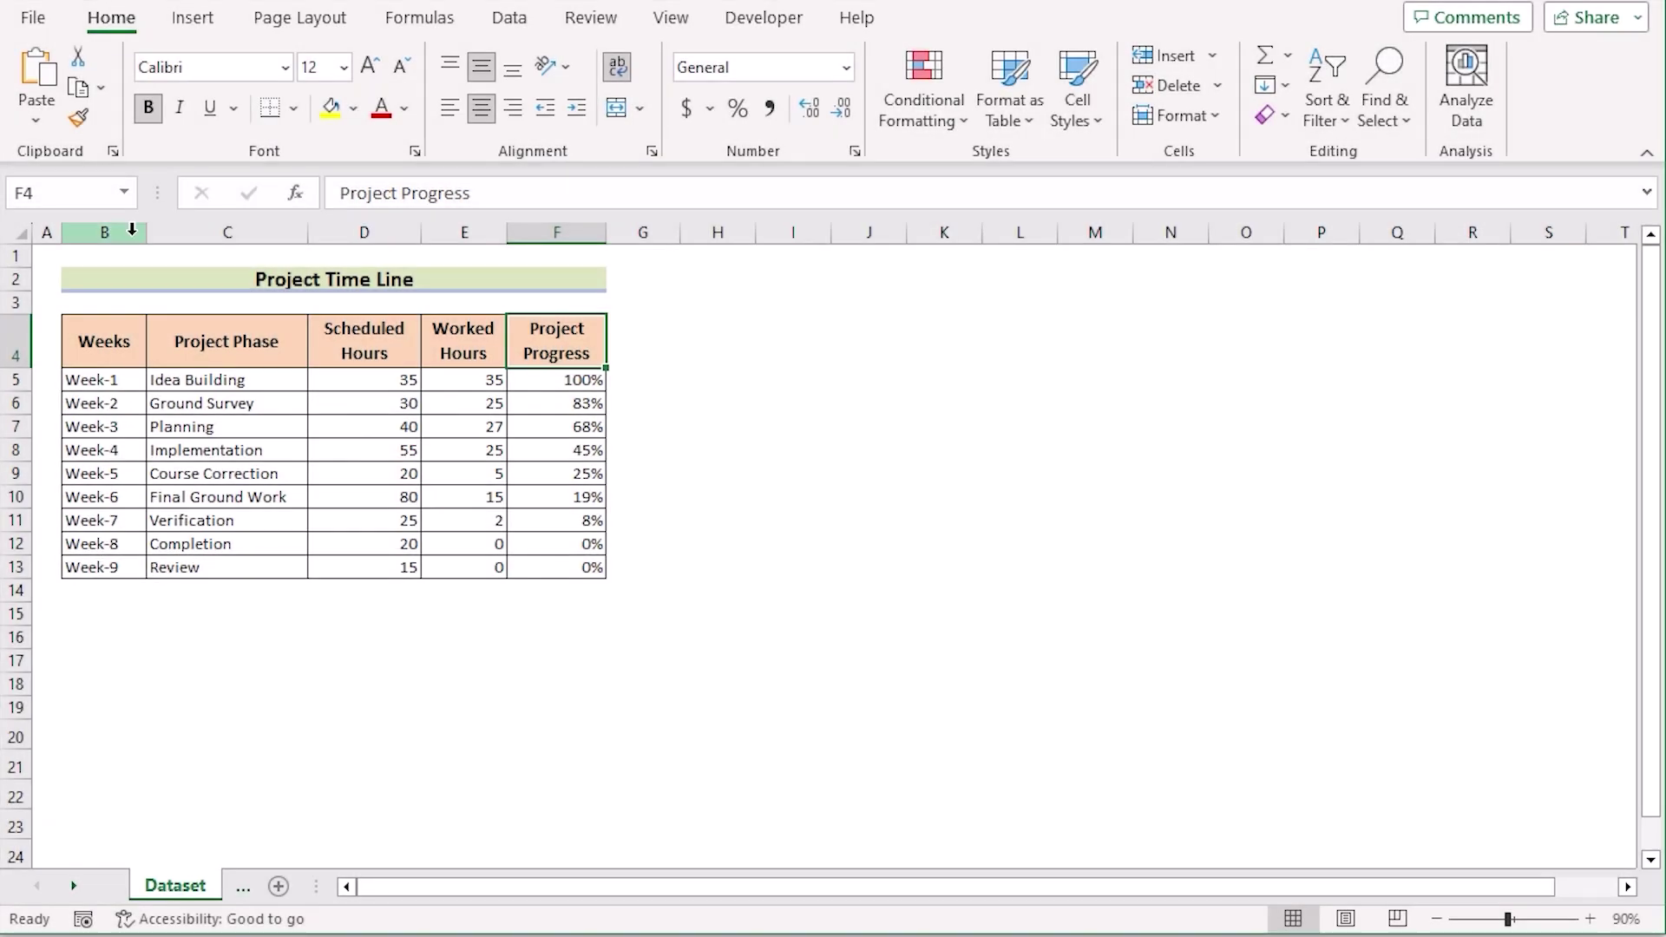
click(104, 231)
click(227, 232)
click(364, 231)
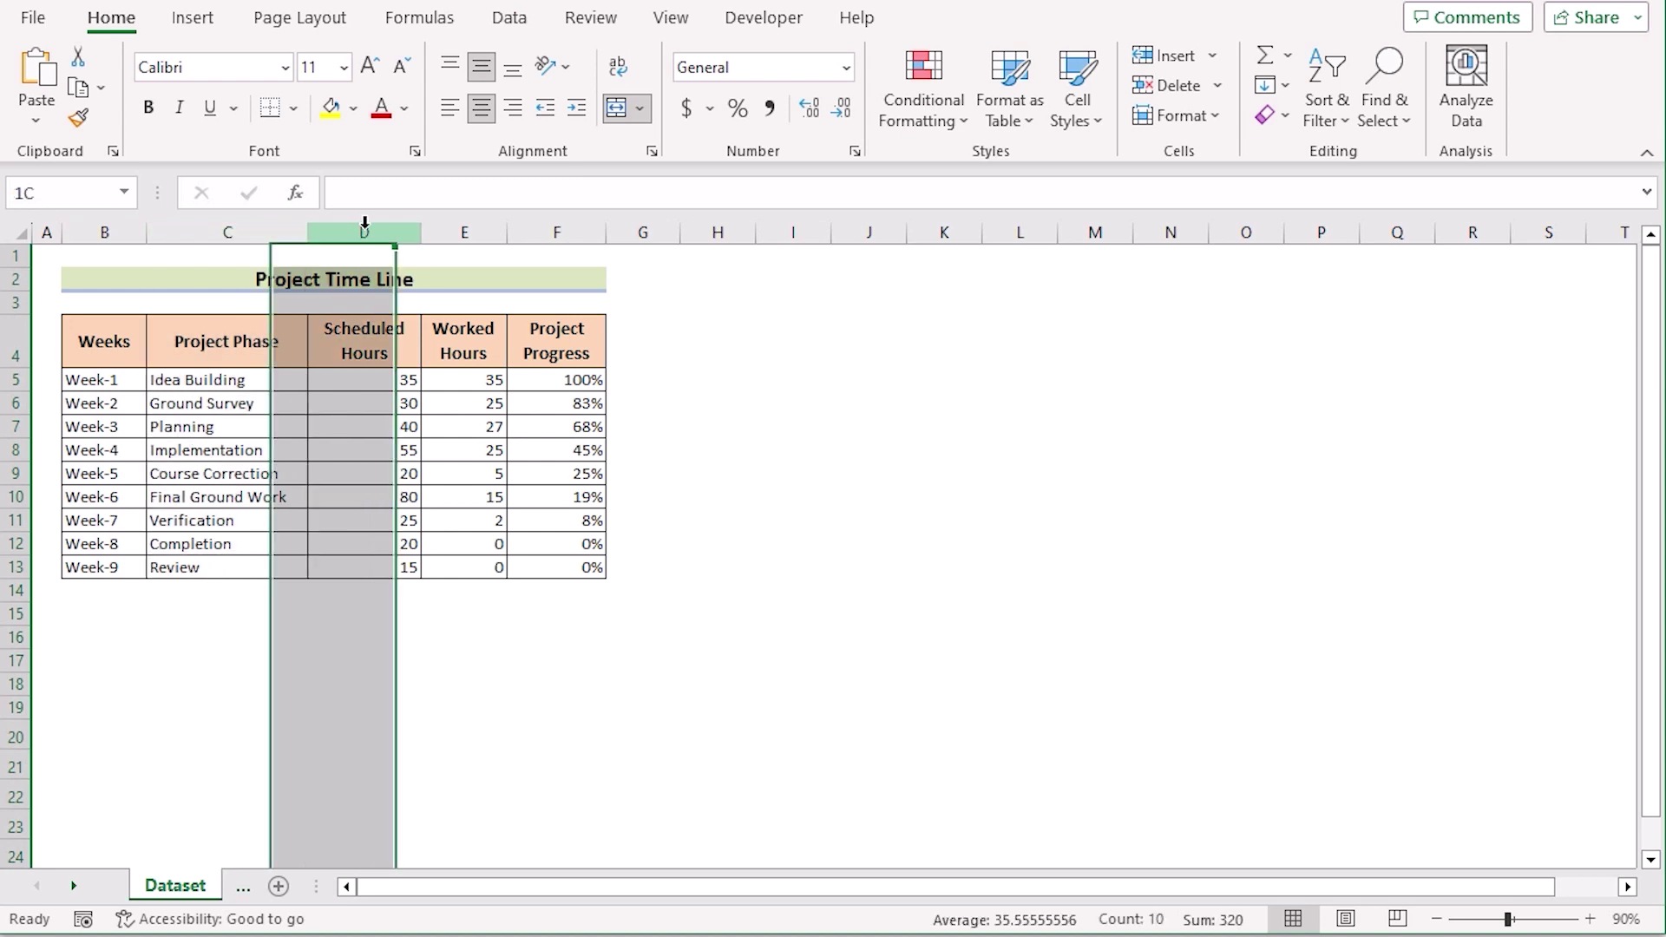
click(464, 232)
click(557, 232)
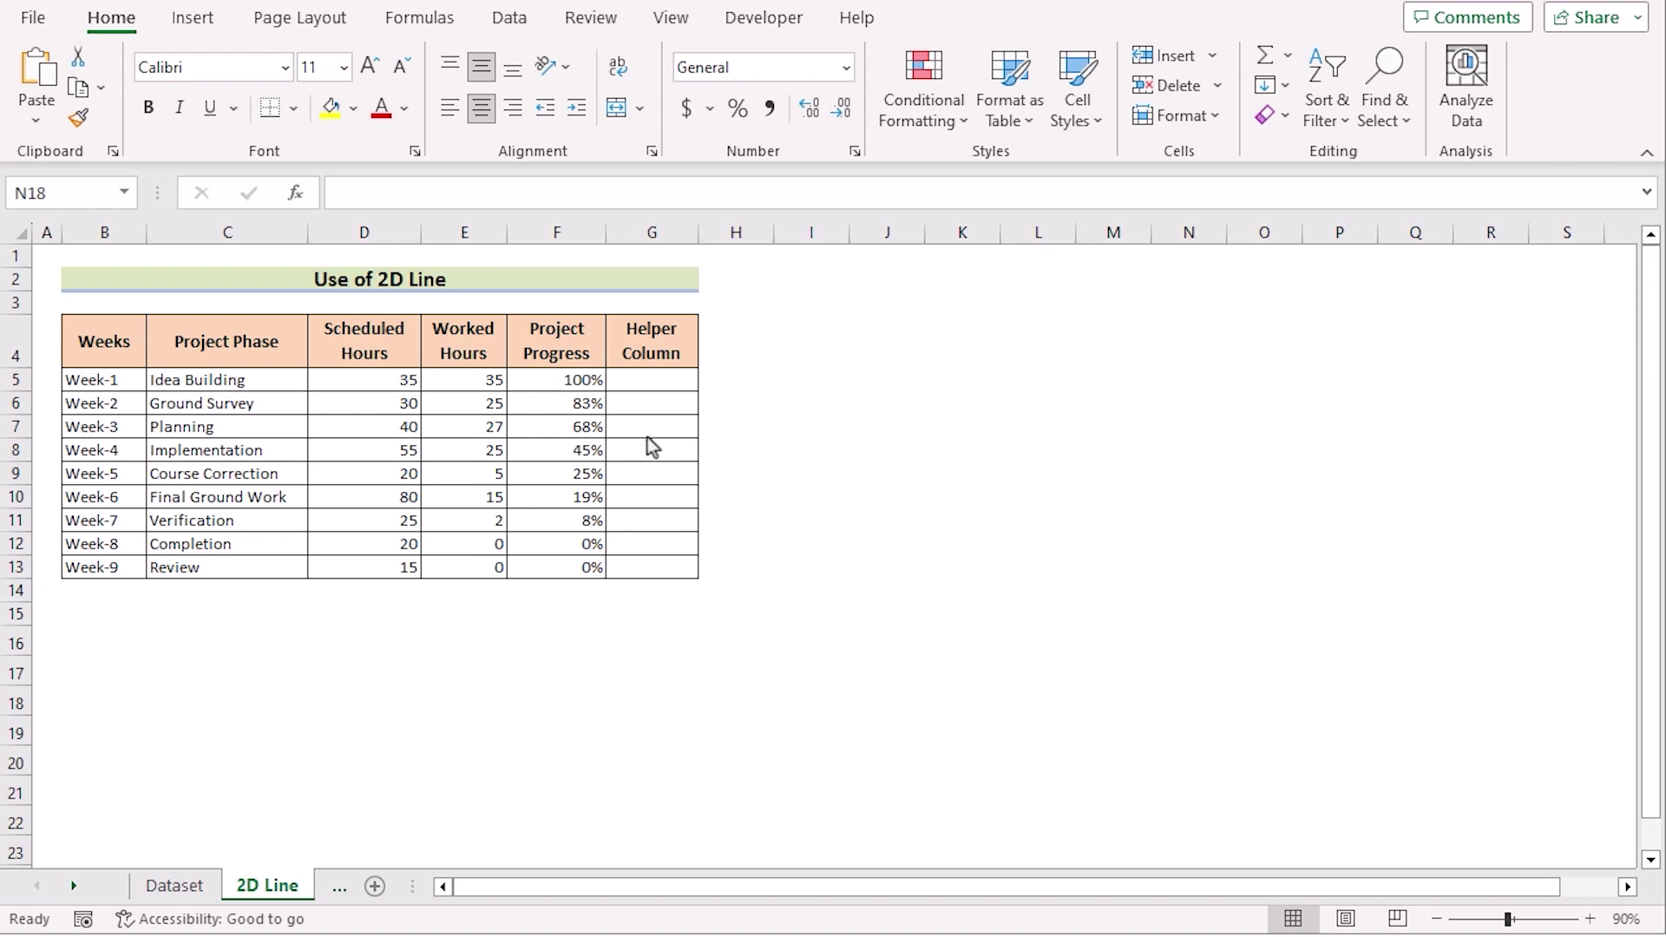
Step: Fill the Helper Column cells G5:G13 with alternating 1 and -1, starting with 1
click(660, 230)
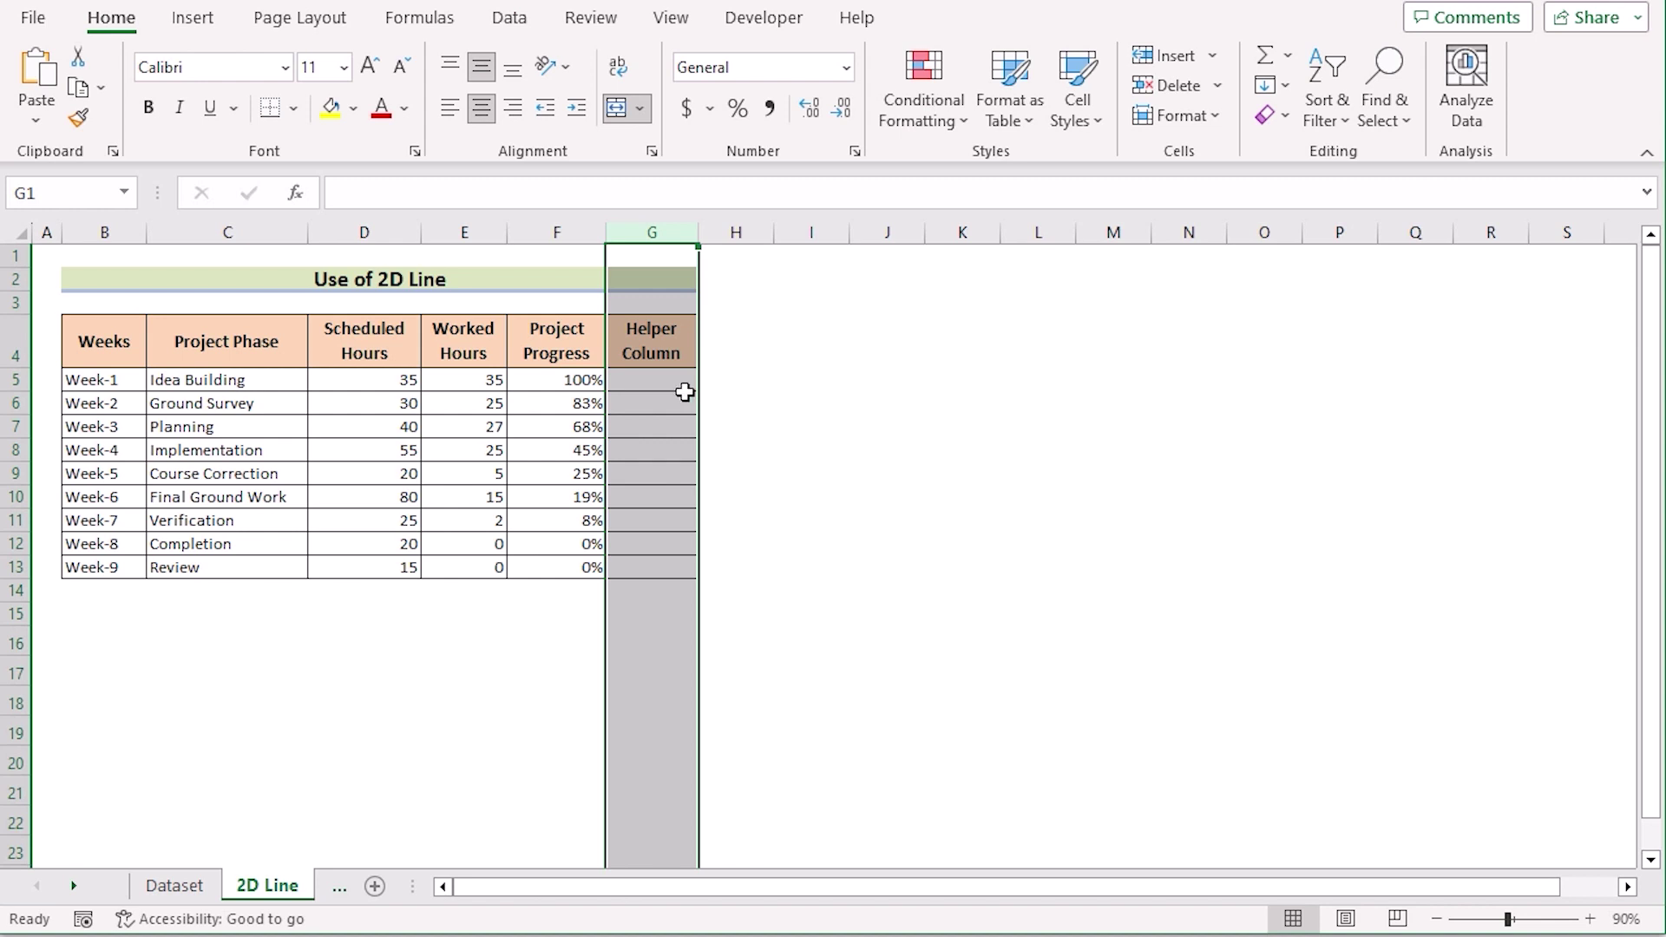
click(666, 385)
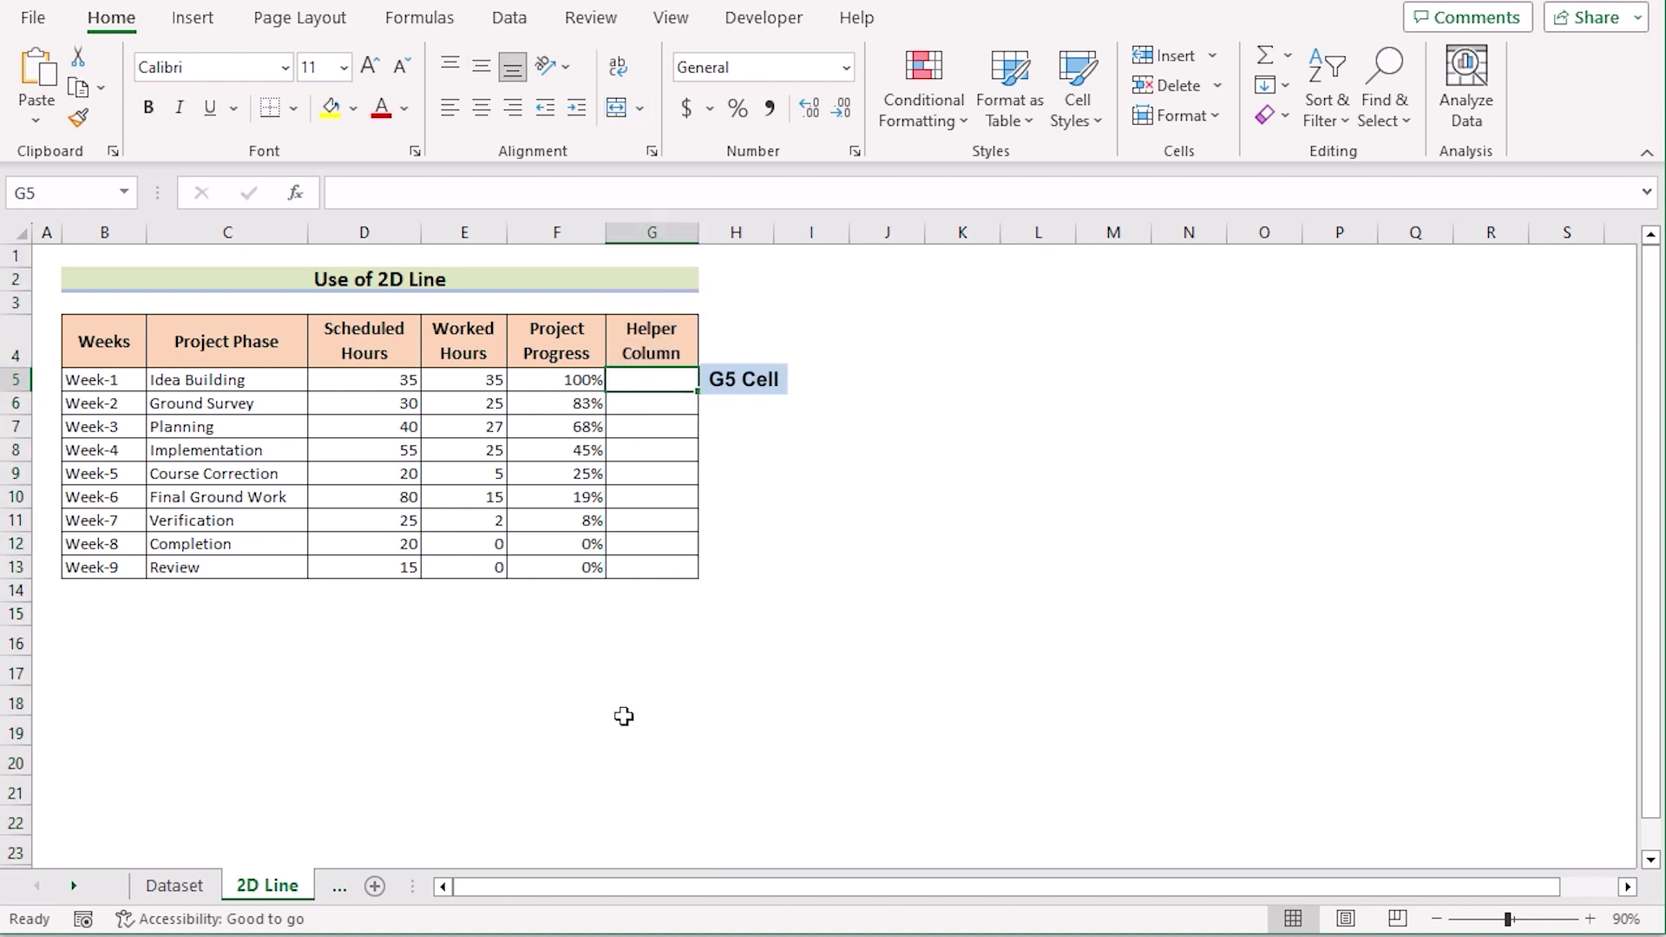
text(1)
key(Return)
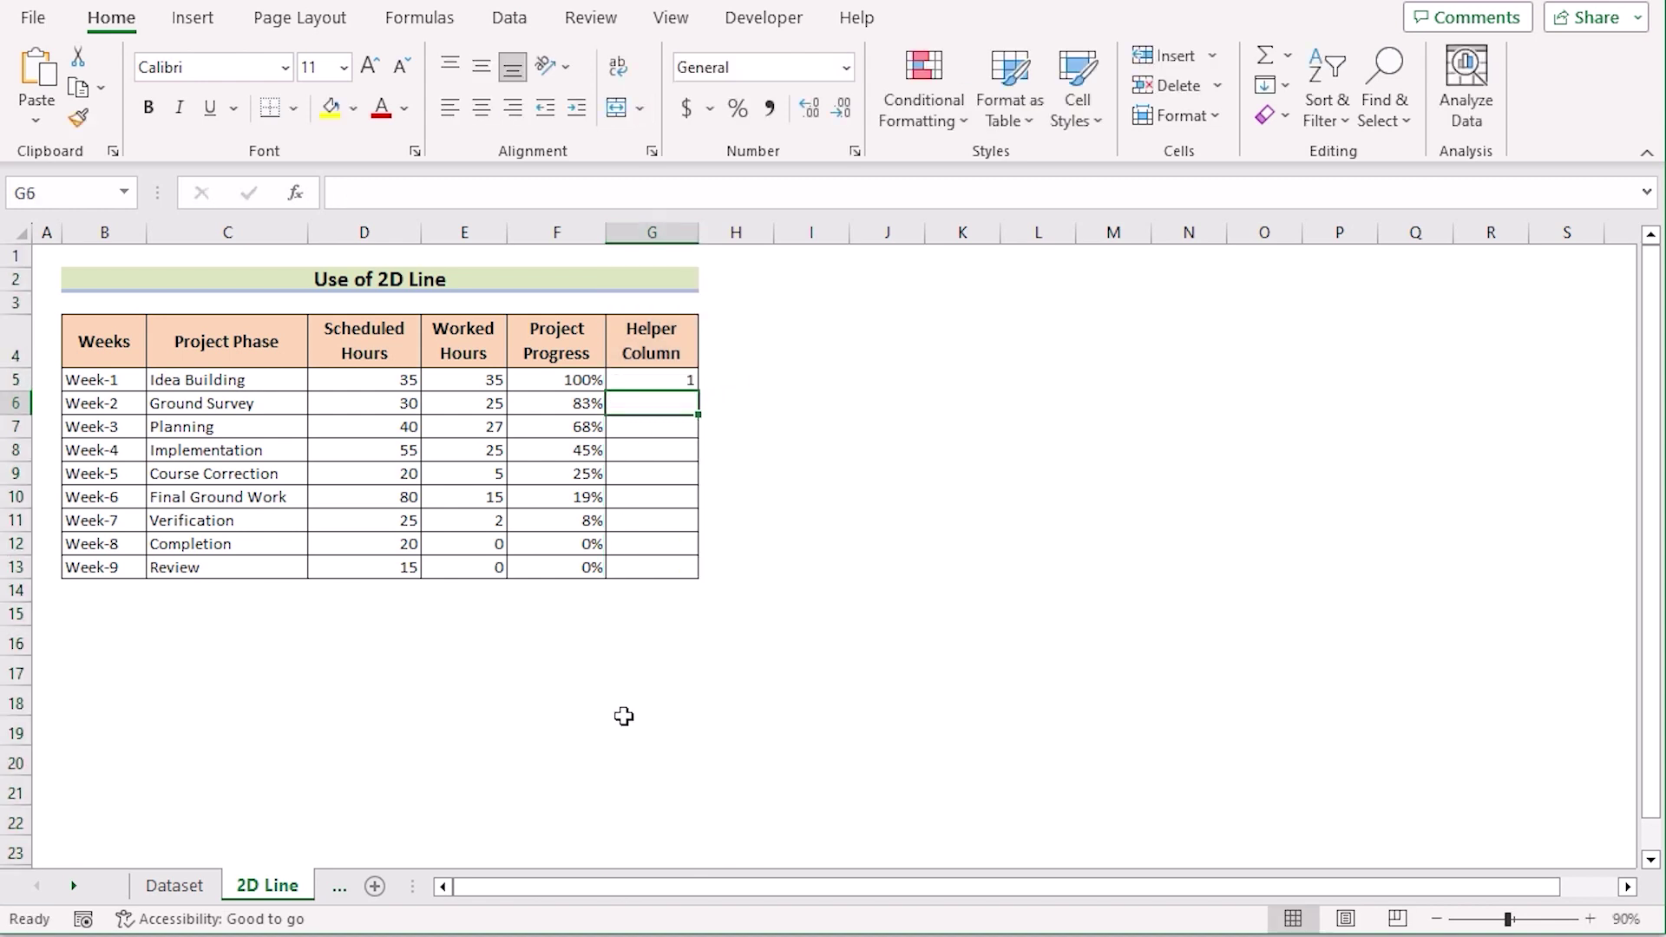
text(-1)
key(Return)
text(1)
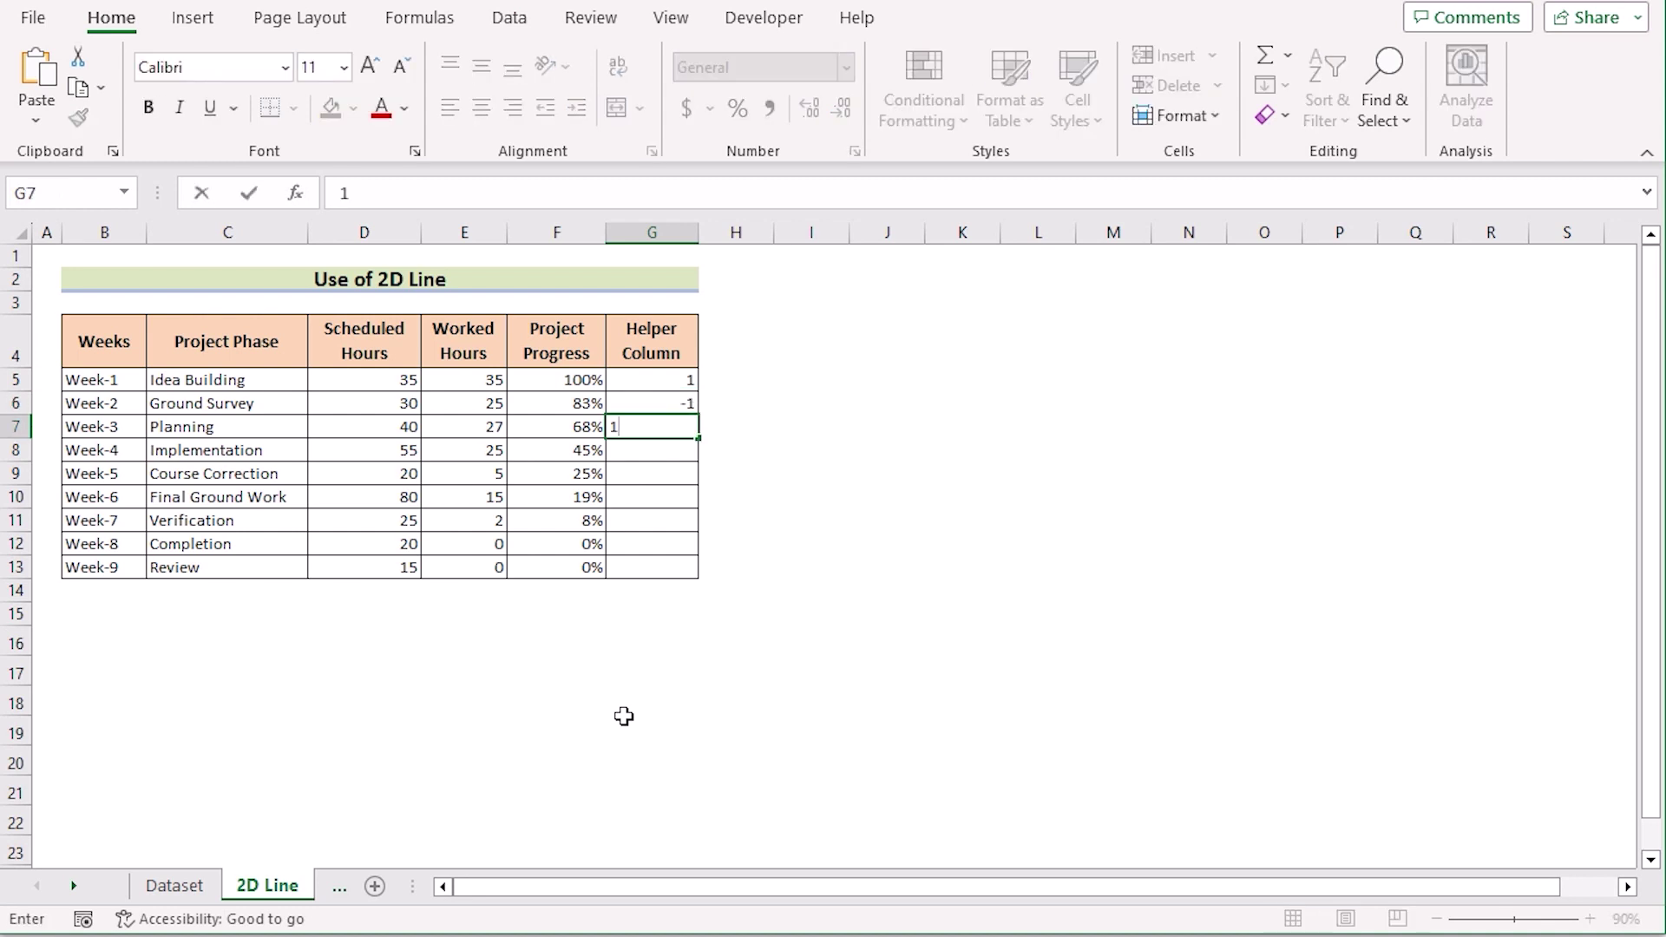
key(Return)
text(-1)
key(Return)
text(1)
key(Return)
text(-1)
key(Return)
text(1)
key(Return)
text(-1)
key(Return)
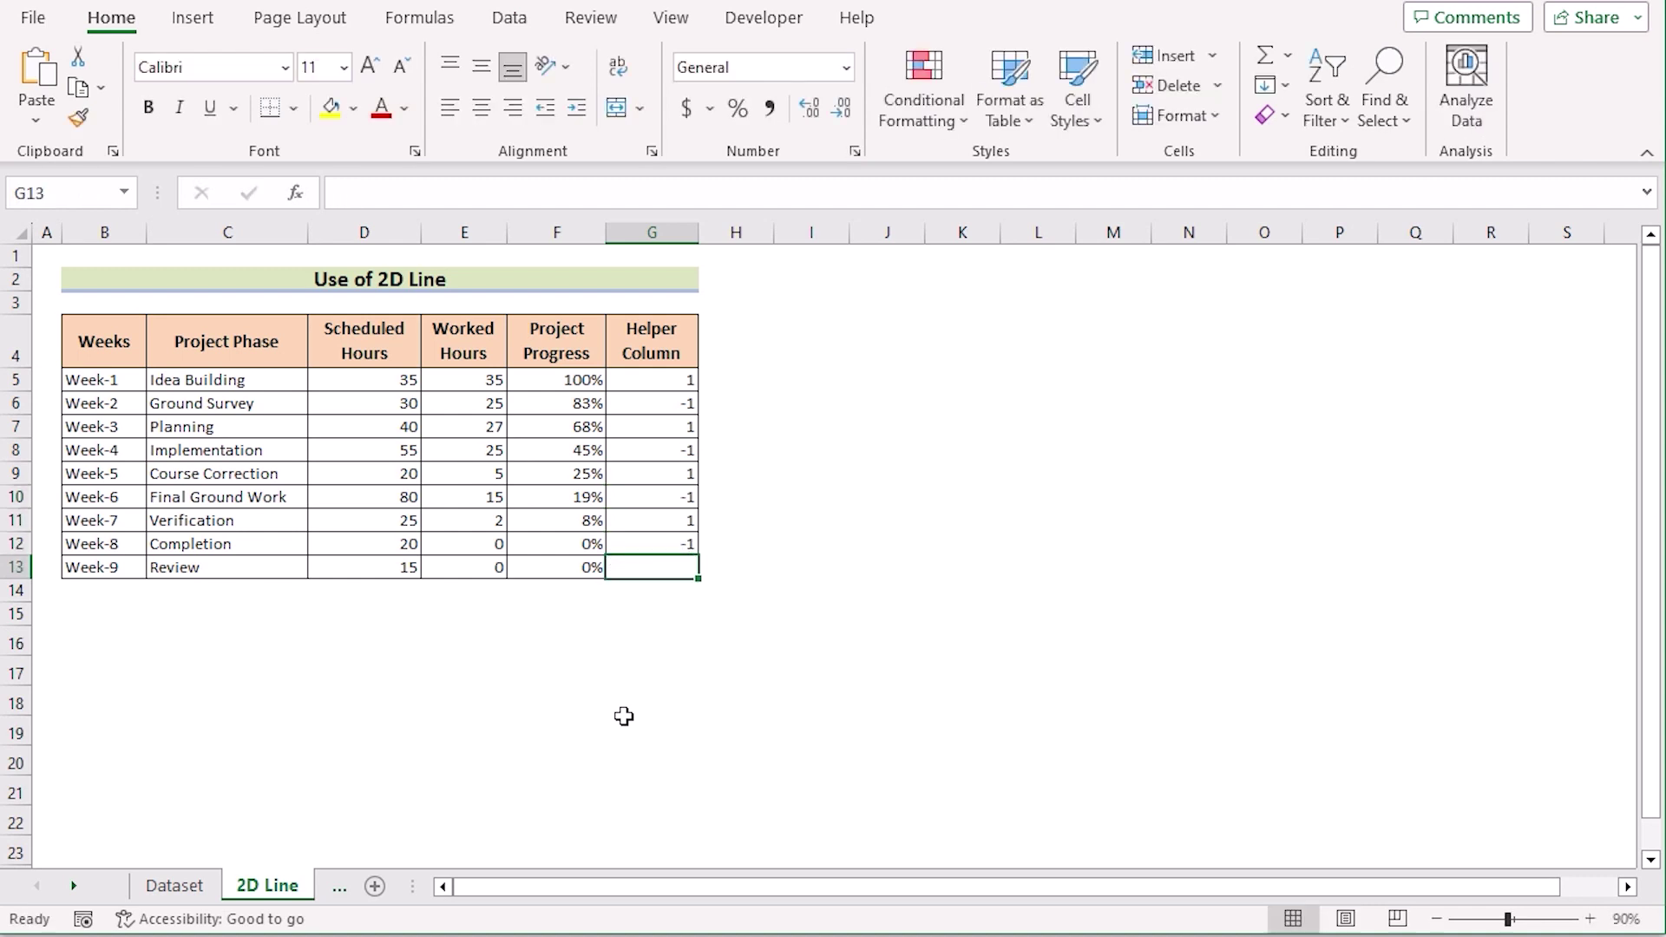
text(1)
key(Return)
click(811, 450)
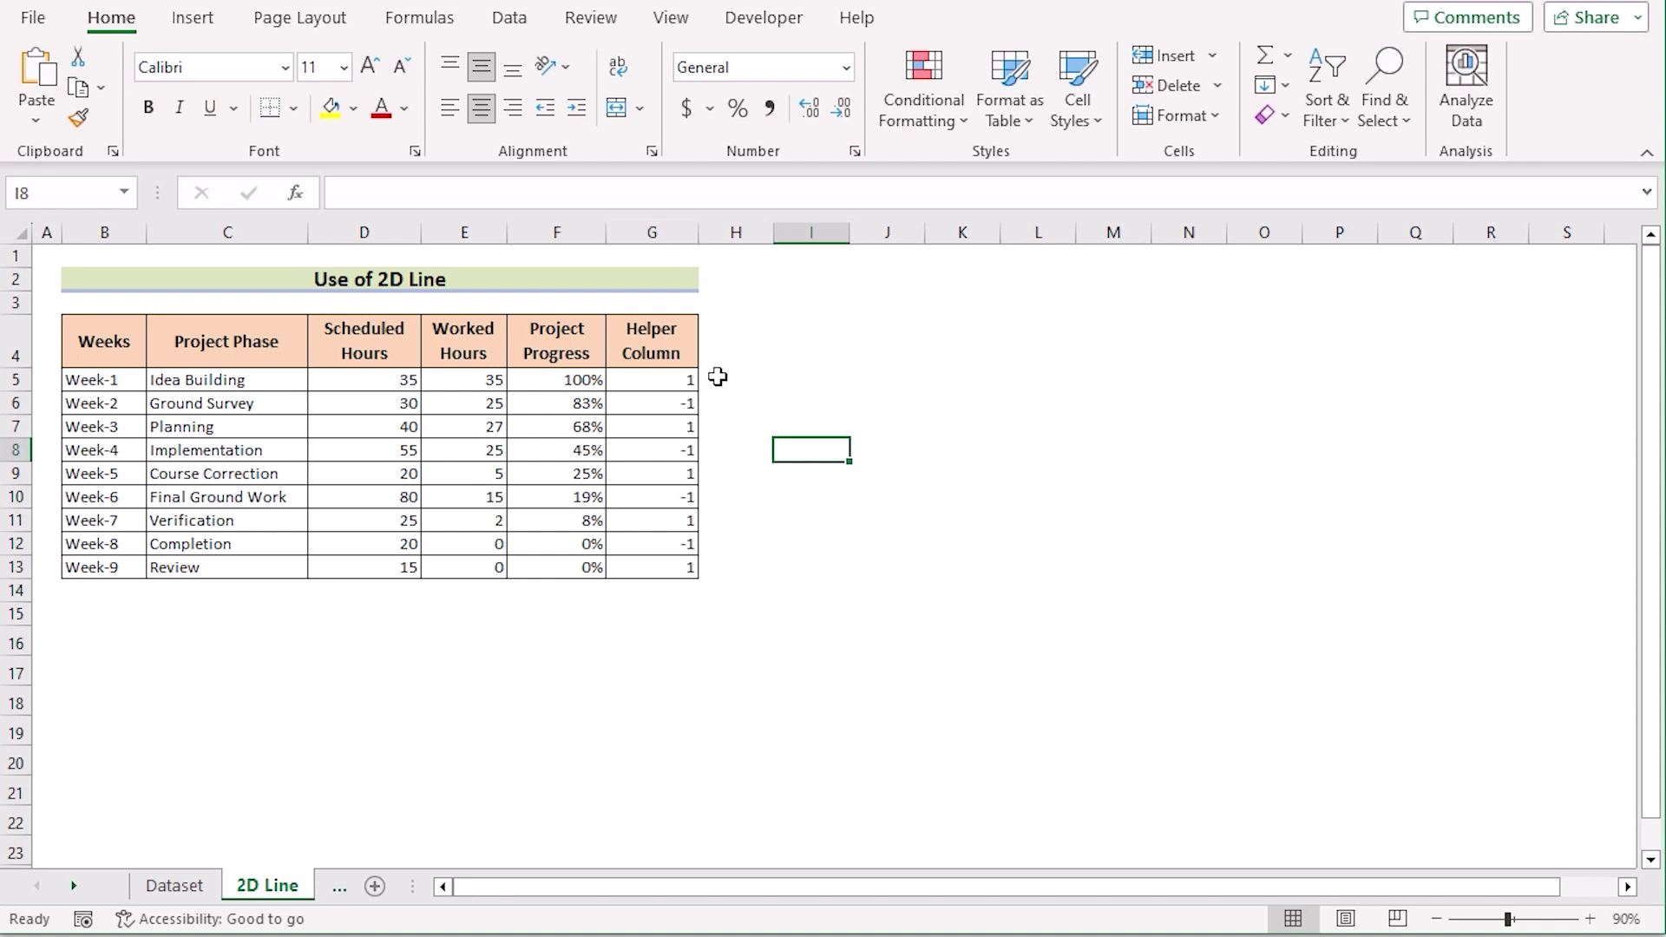
Step: Insert a 2-D clustered column chart from Weeks B5:B13 and Helper Column G5:G13, and place it beside the table
drag(654, 373, 663, 566)
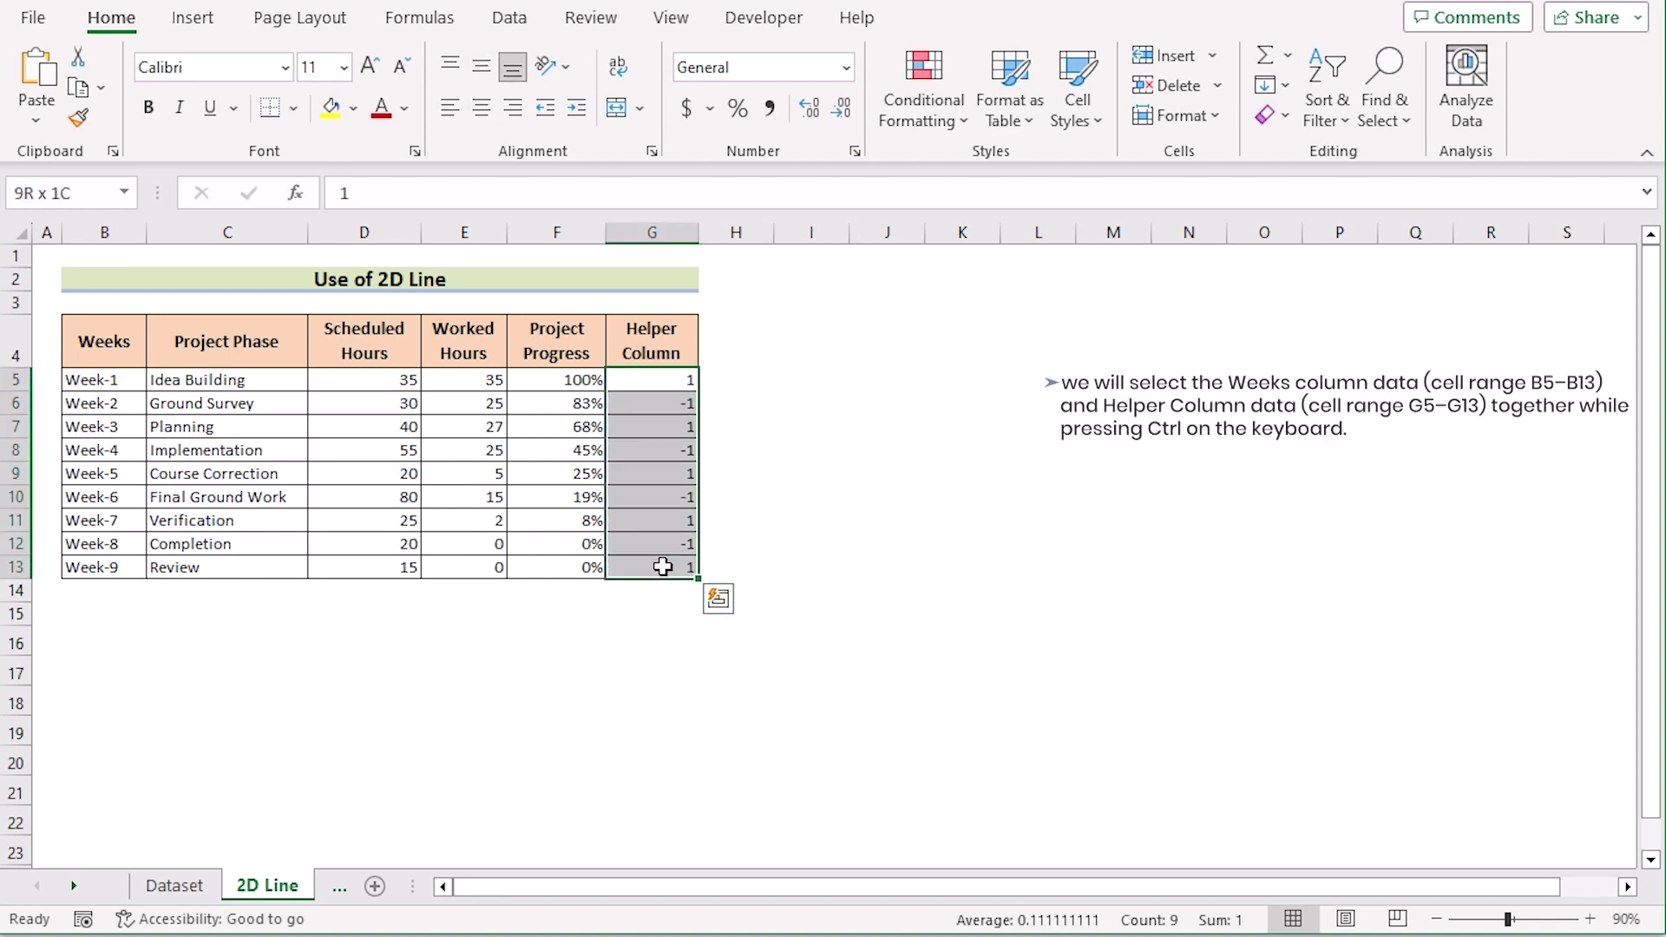
key(ctrl)
drag(97, 375, 83, 569)
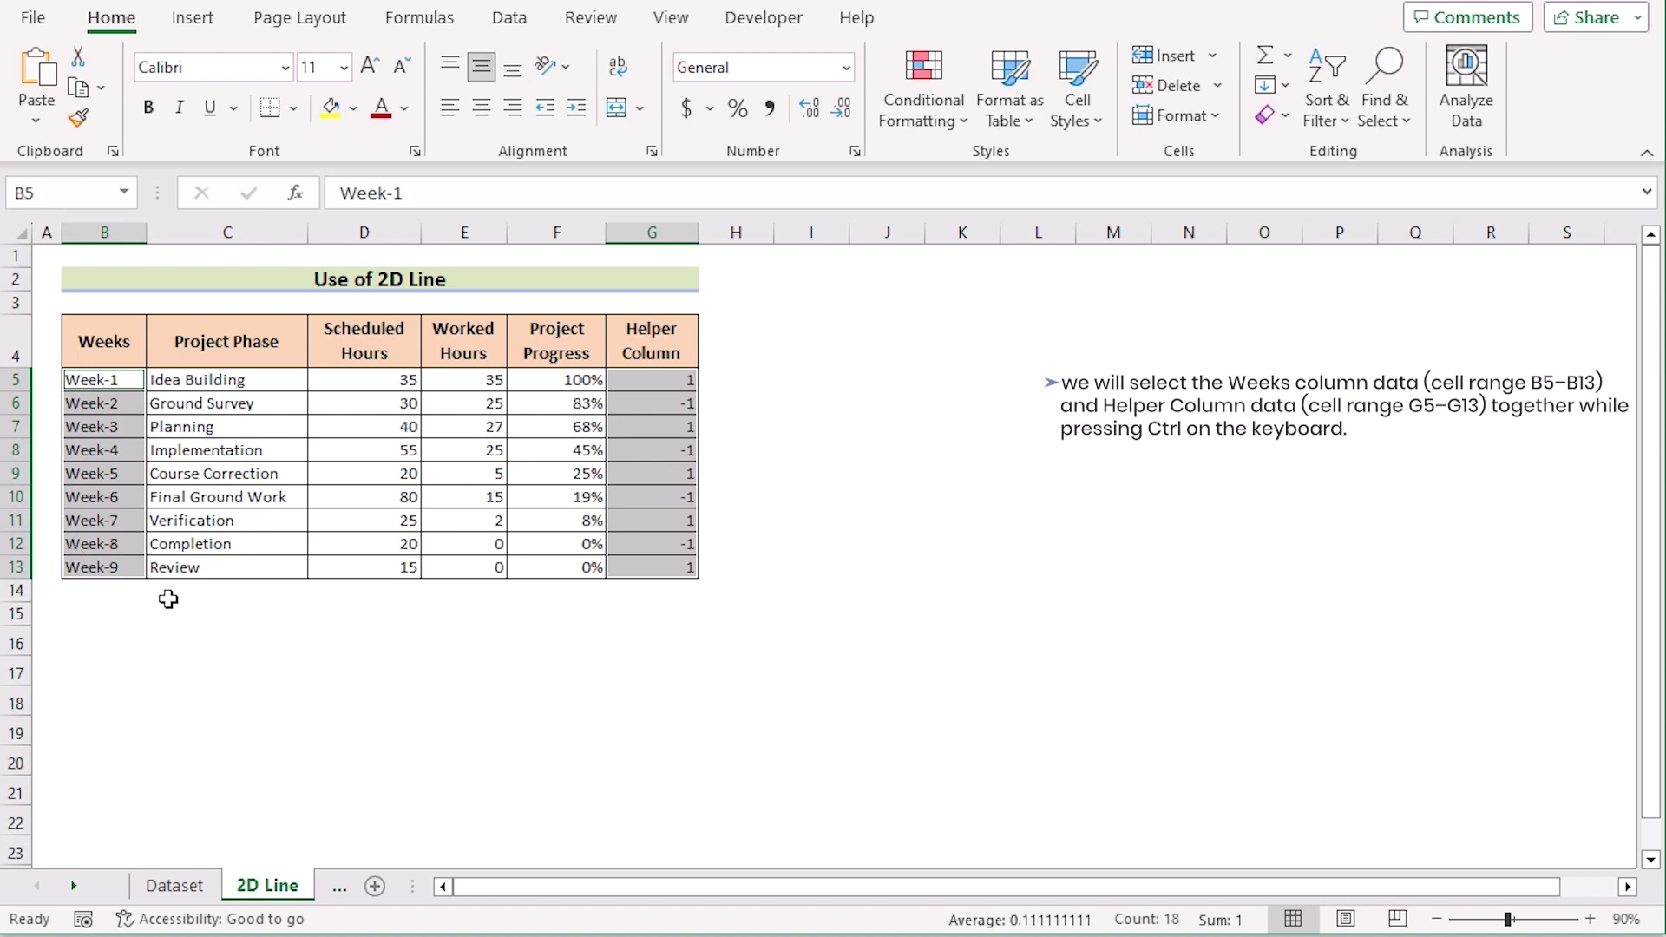
click(203, 26)
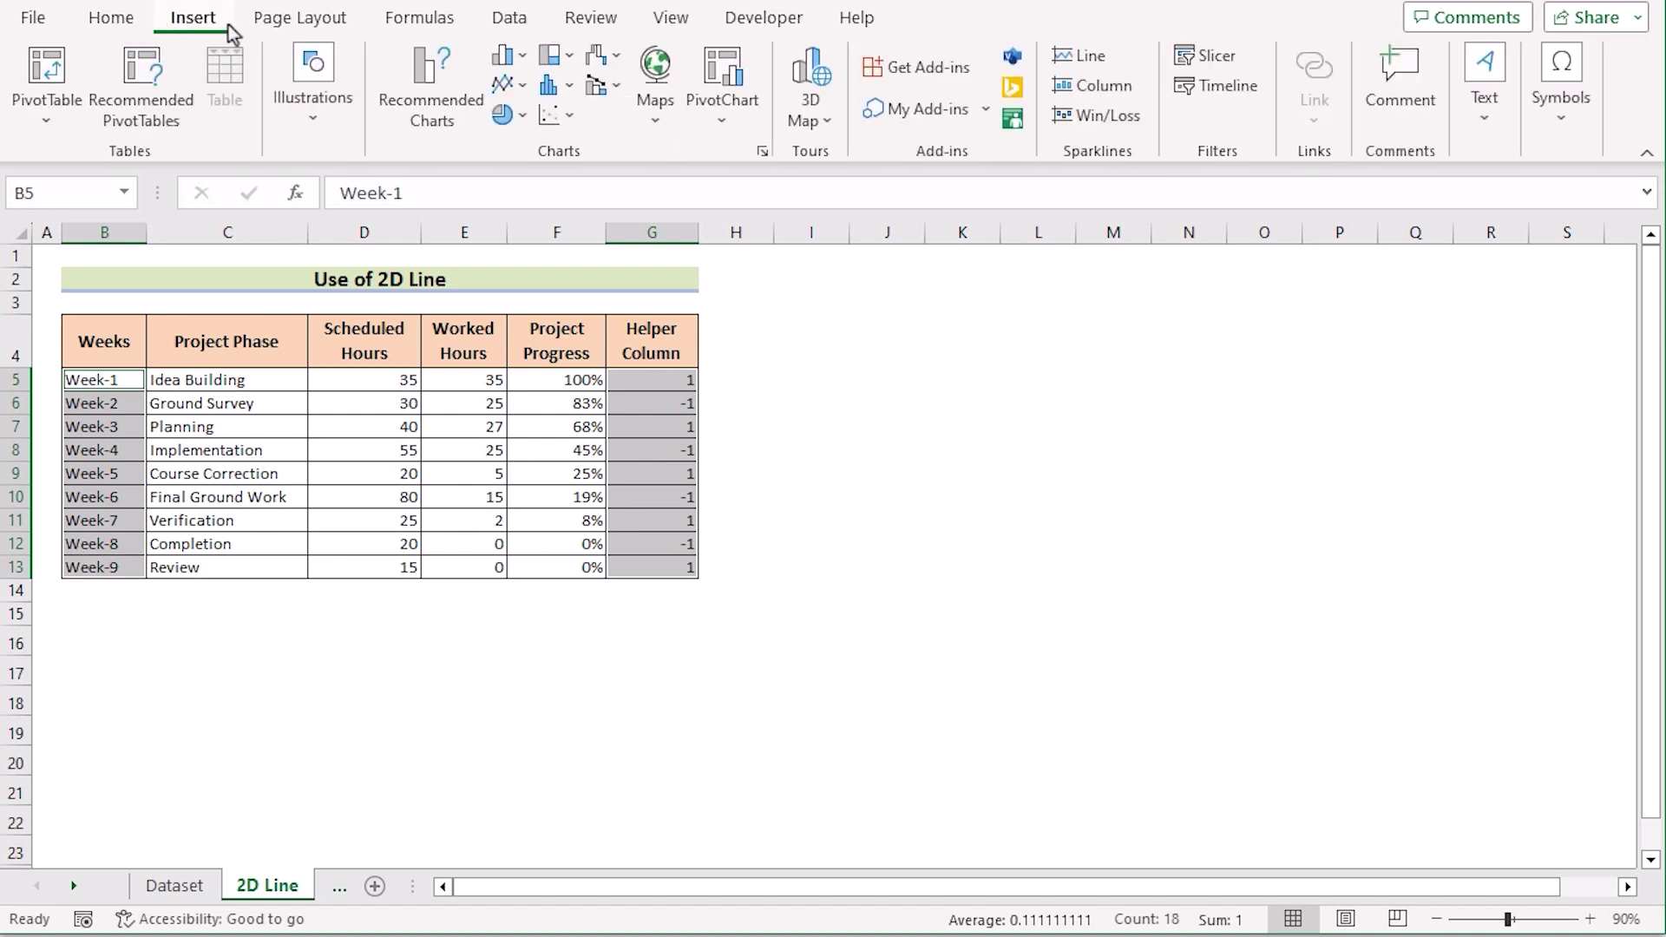
click(506, 61)
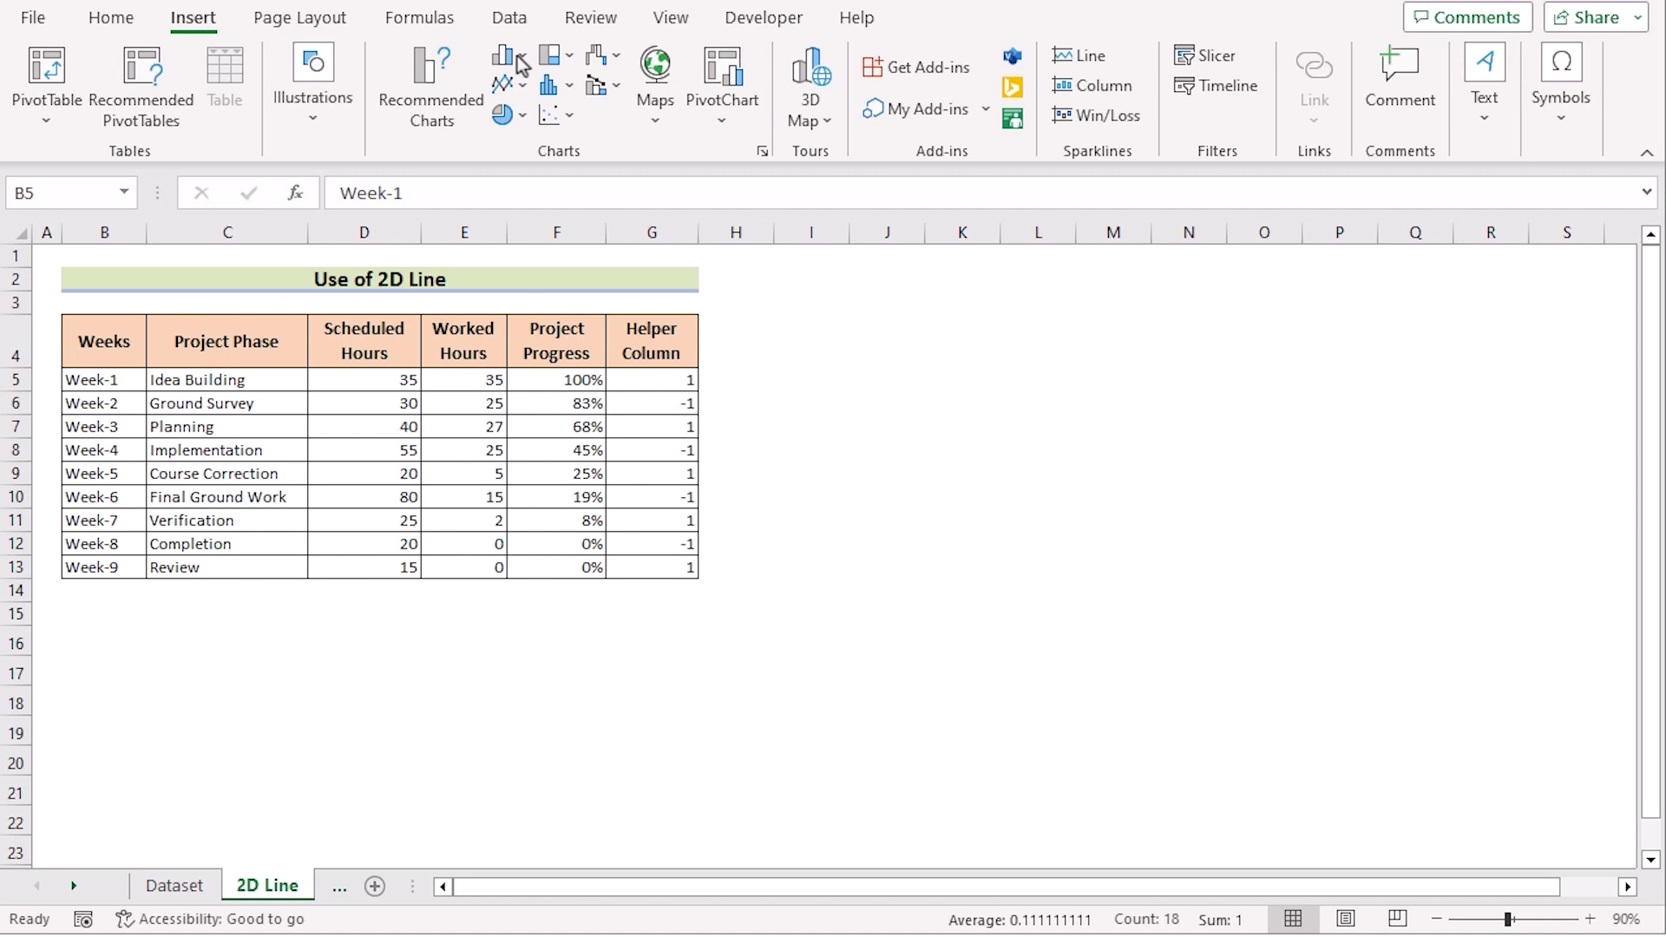
click(519, 61)
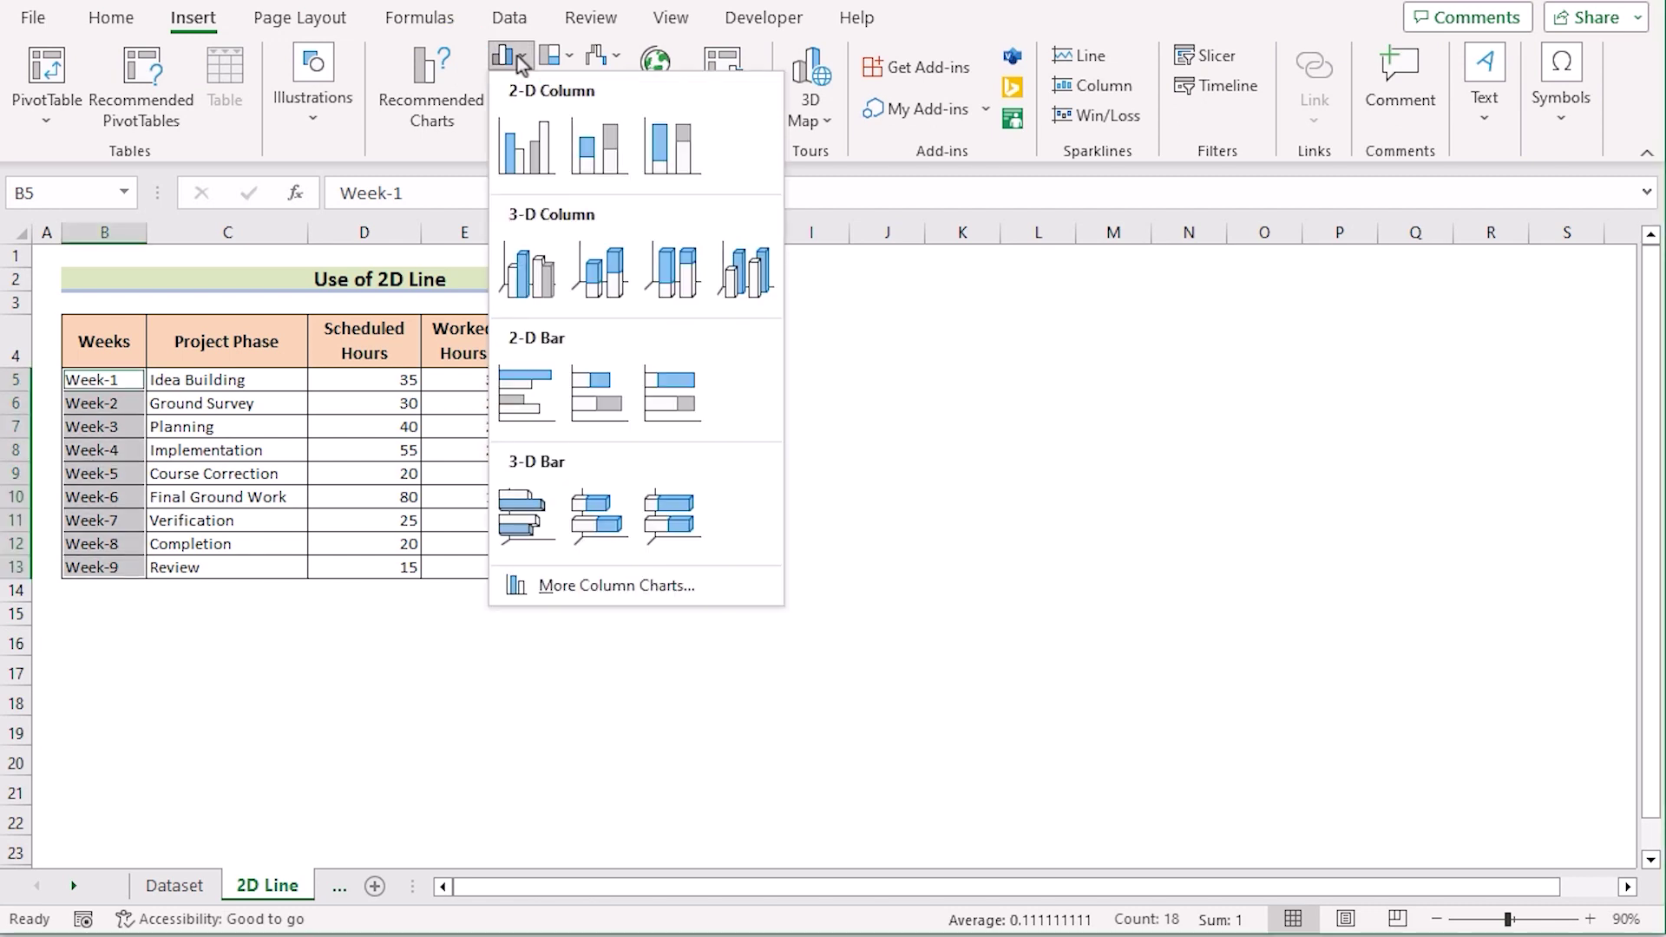
click(529, 152)
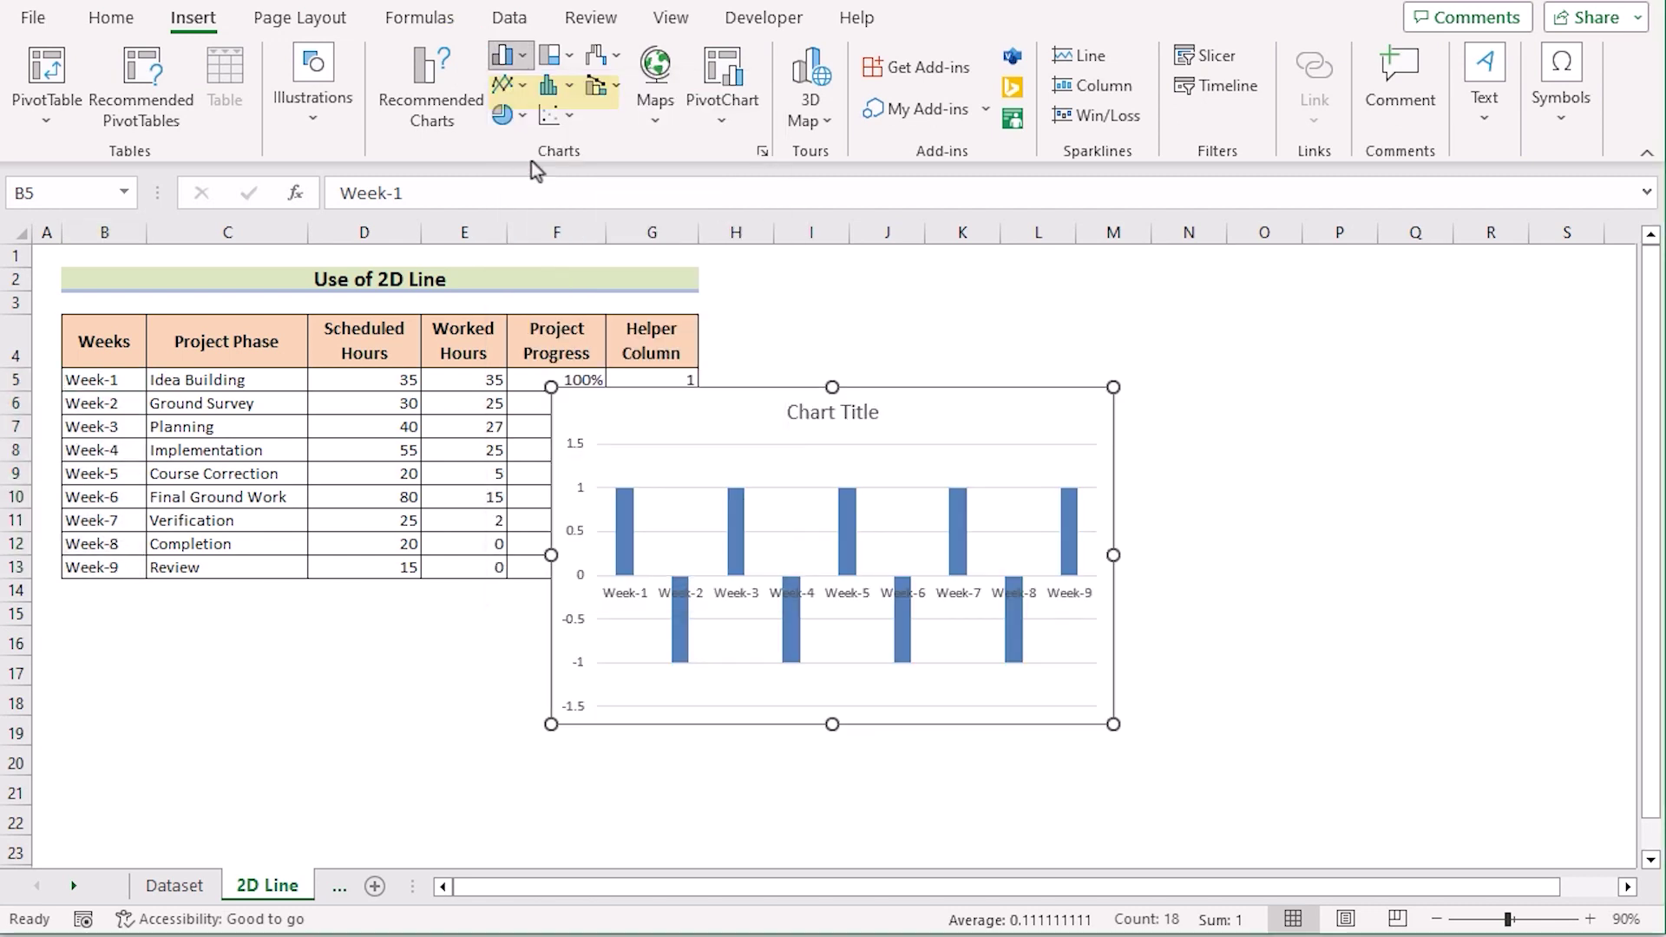
drag(897, 388, 1112, 284)
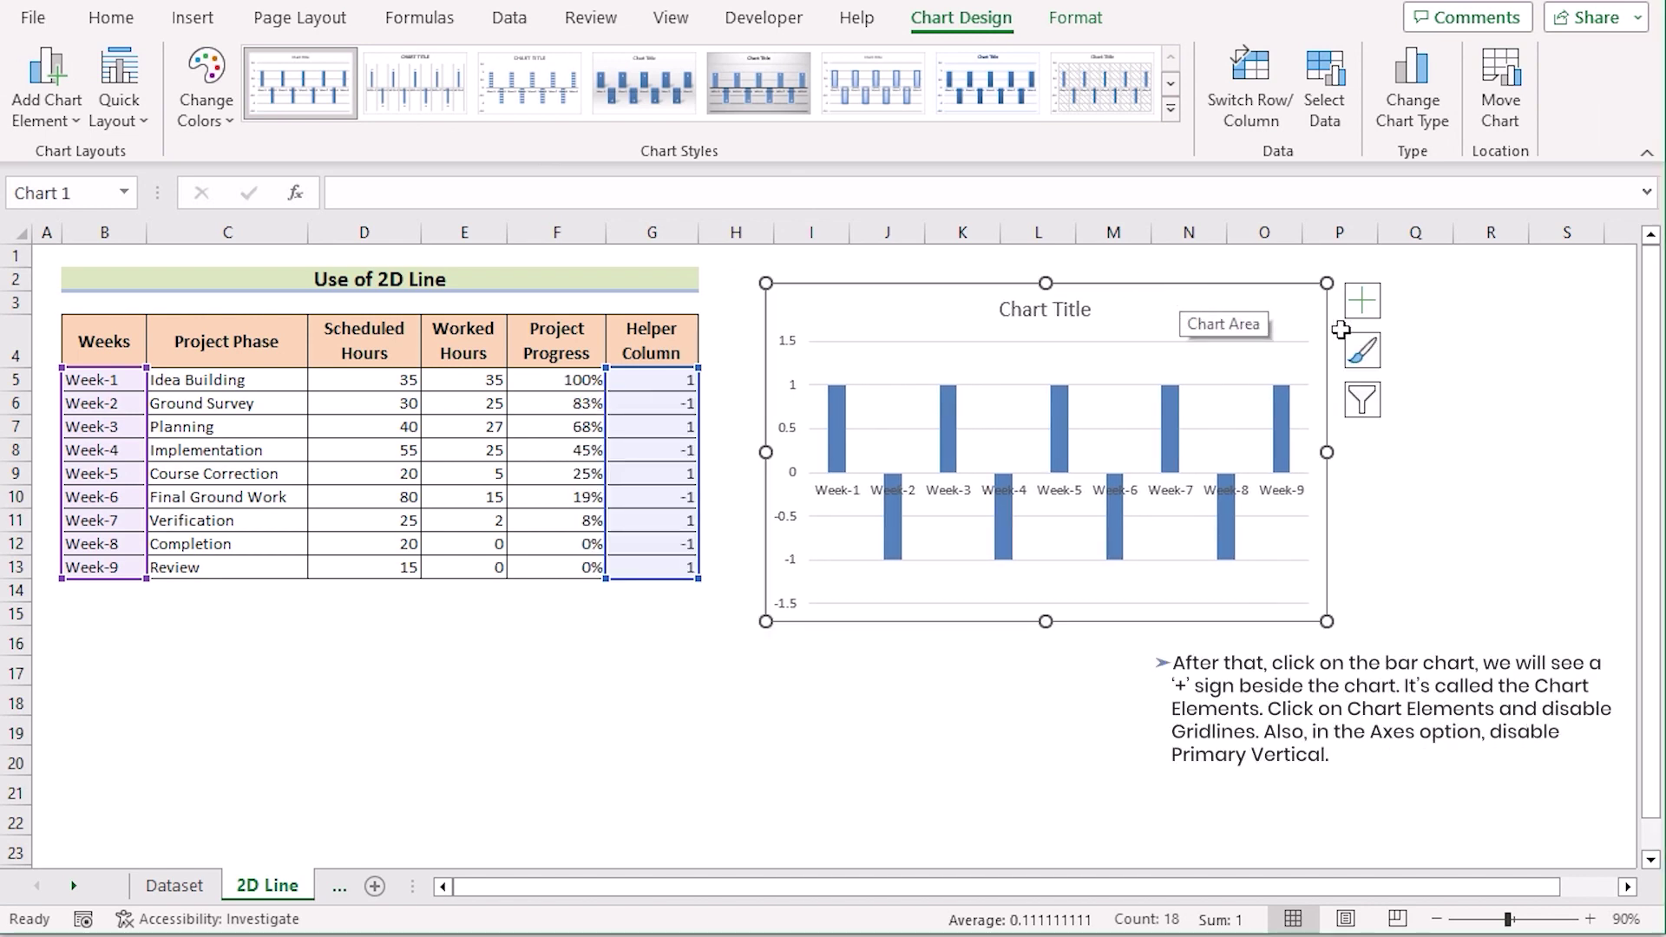
Step: Turn off the chart's primary vertical axis
click(1362, 301)
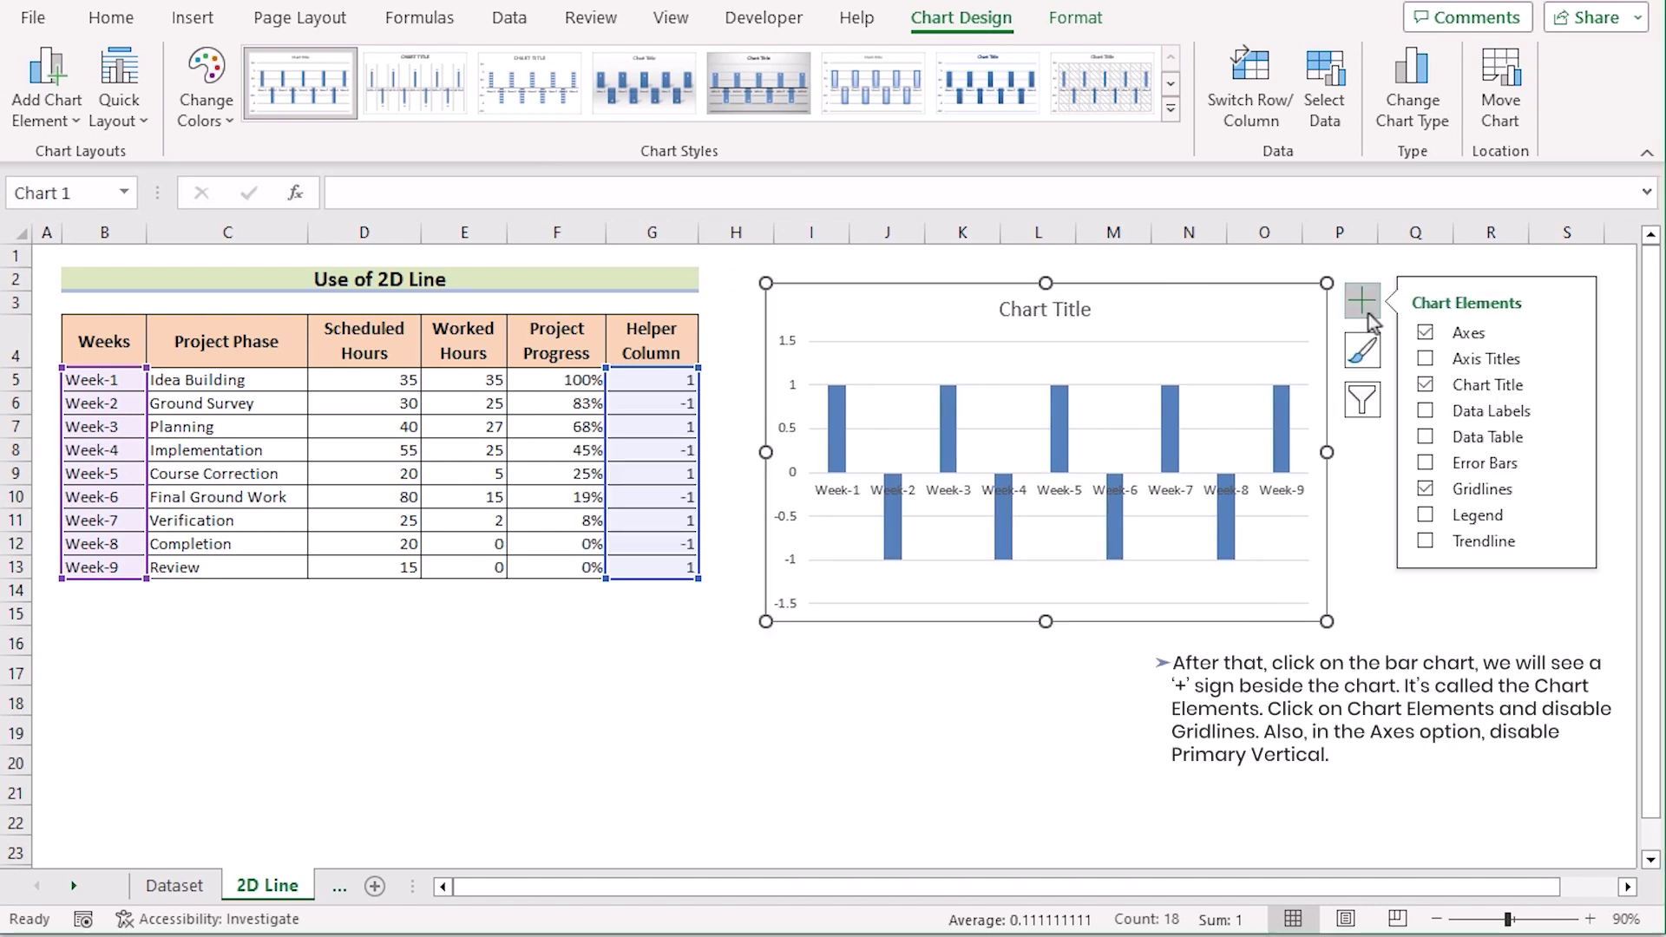
click(1567, 337)
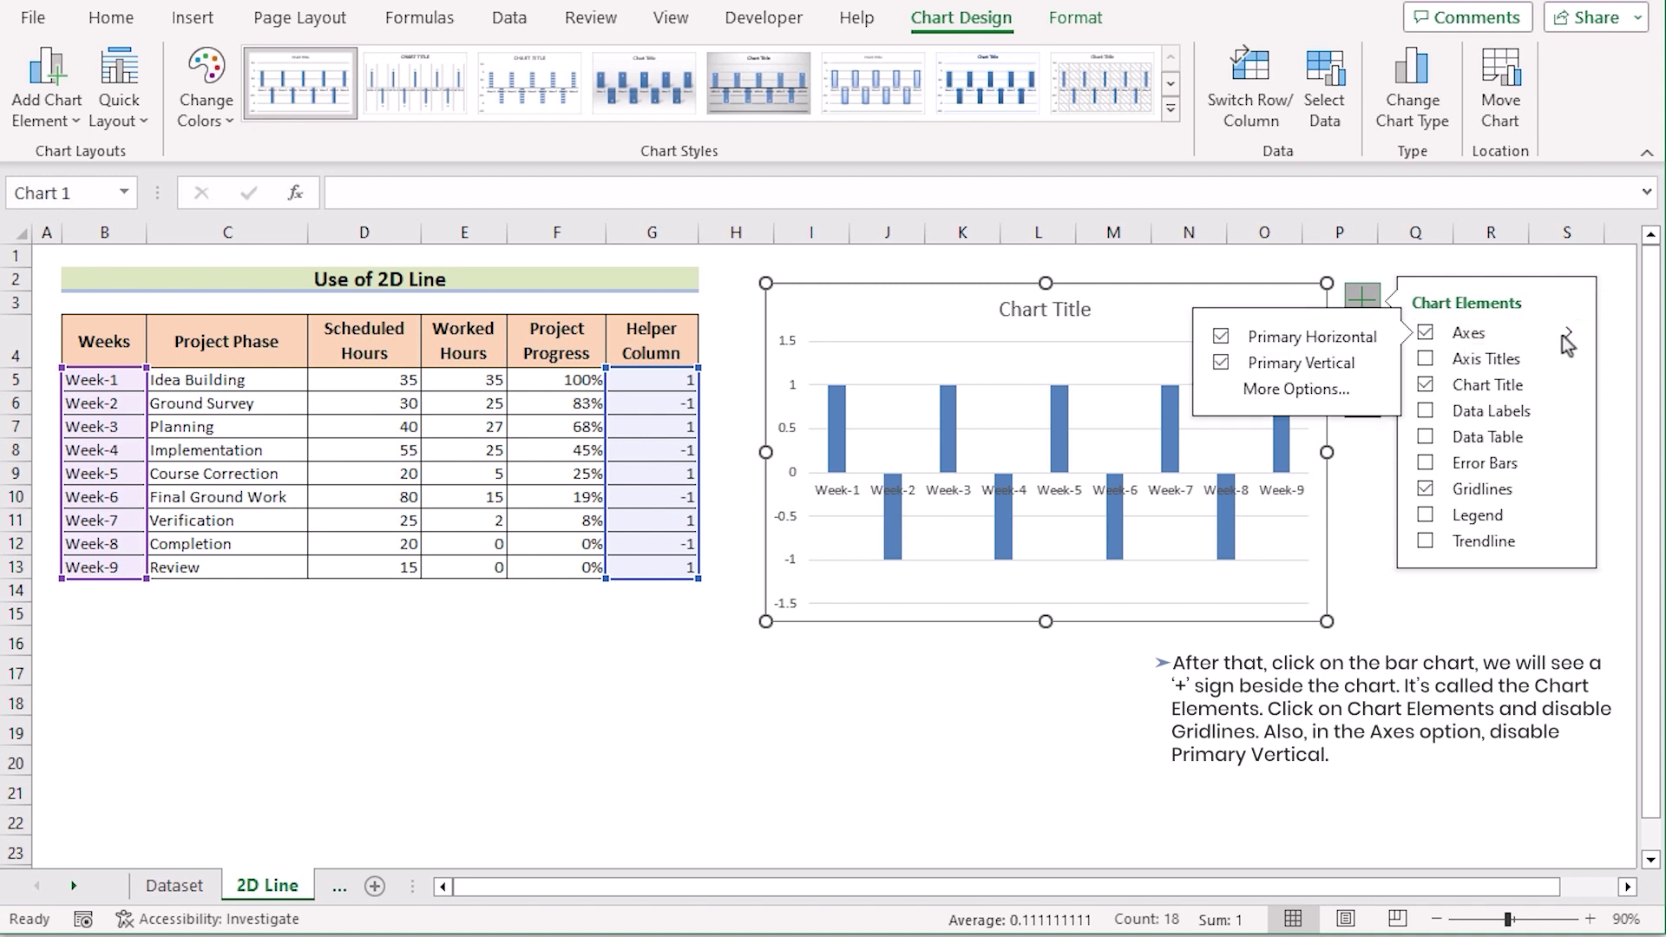
click(1221, 364)
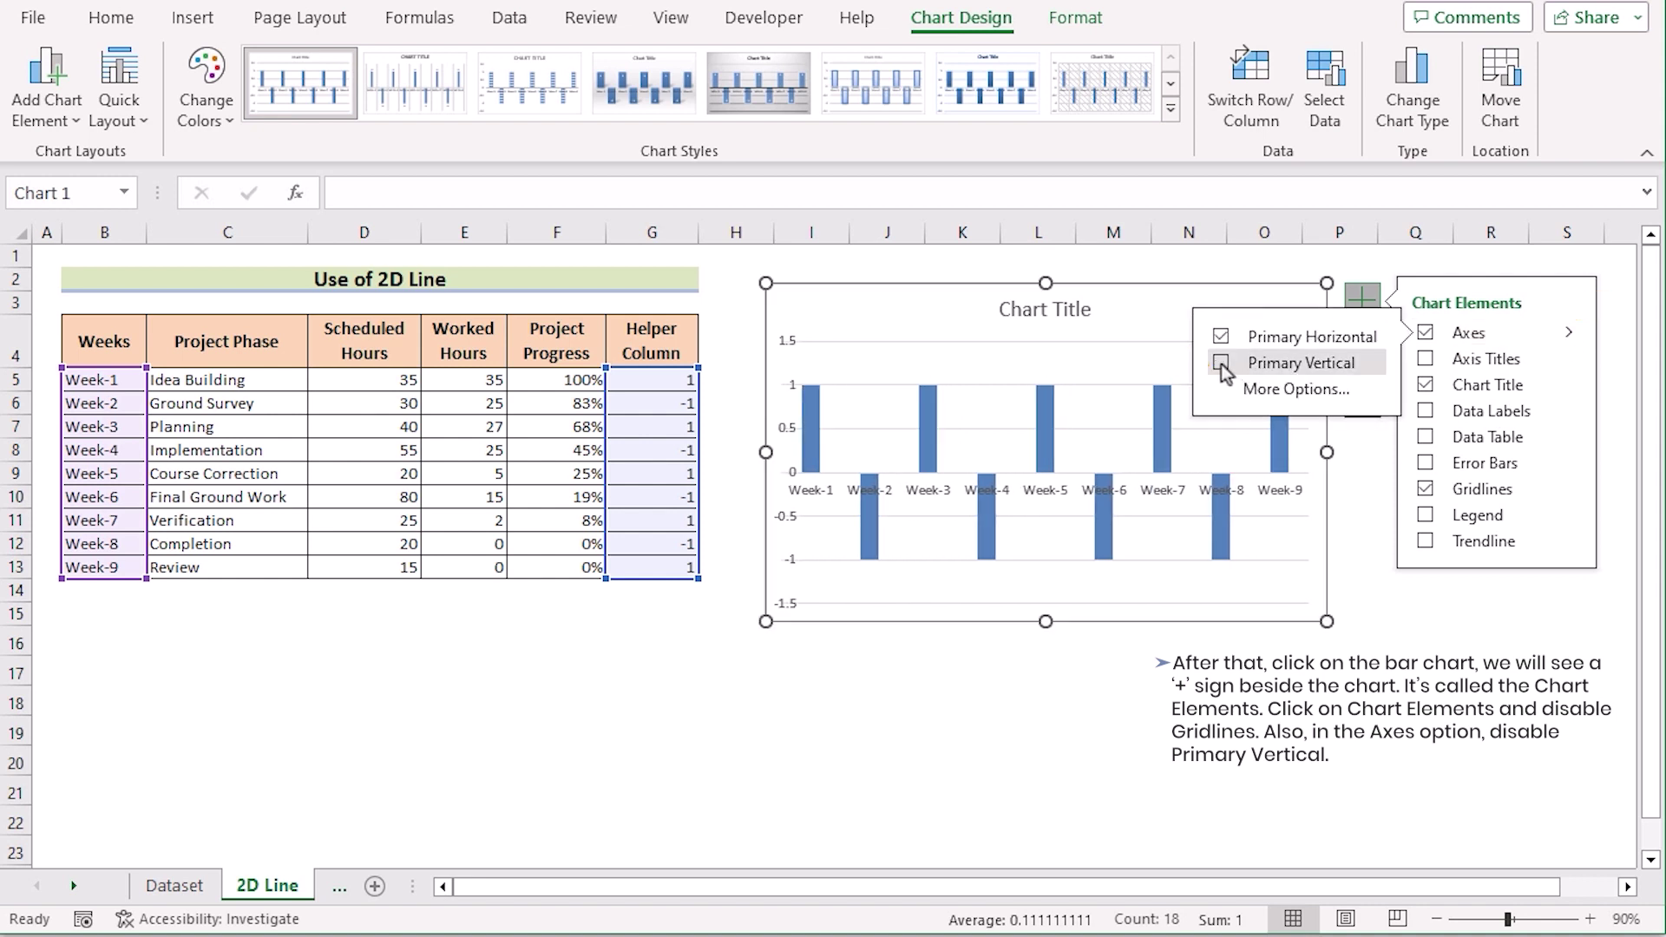
Step: Add vertical error bars to the chart with direction Minus and a percentage error amount of 100
click(1568, 465)
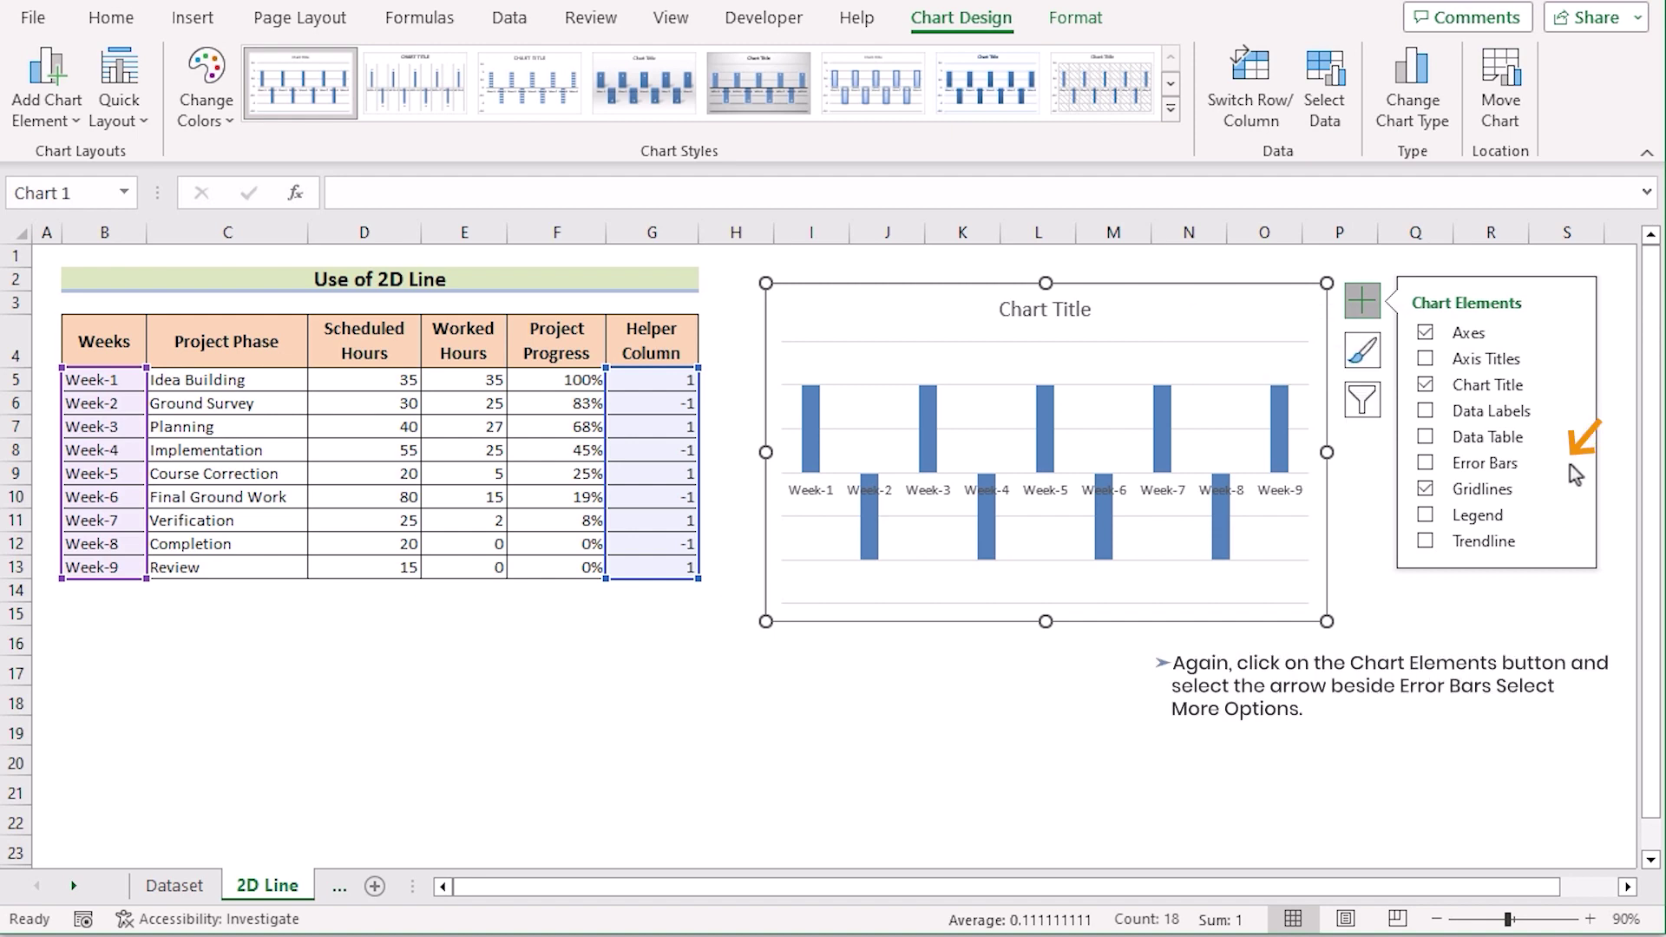
click(1326, 564)
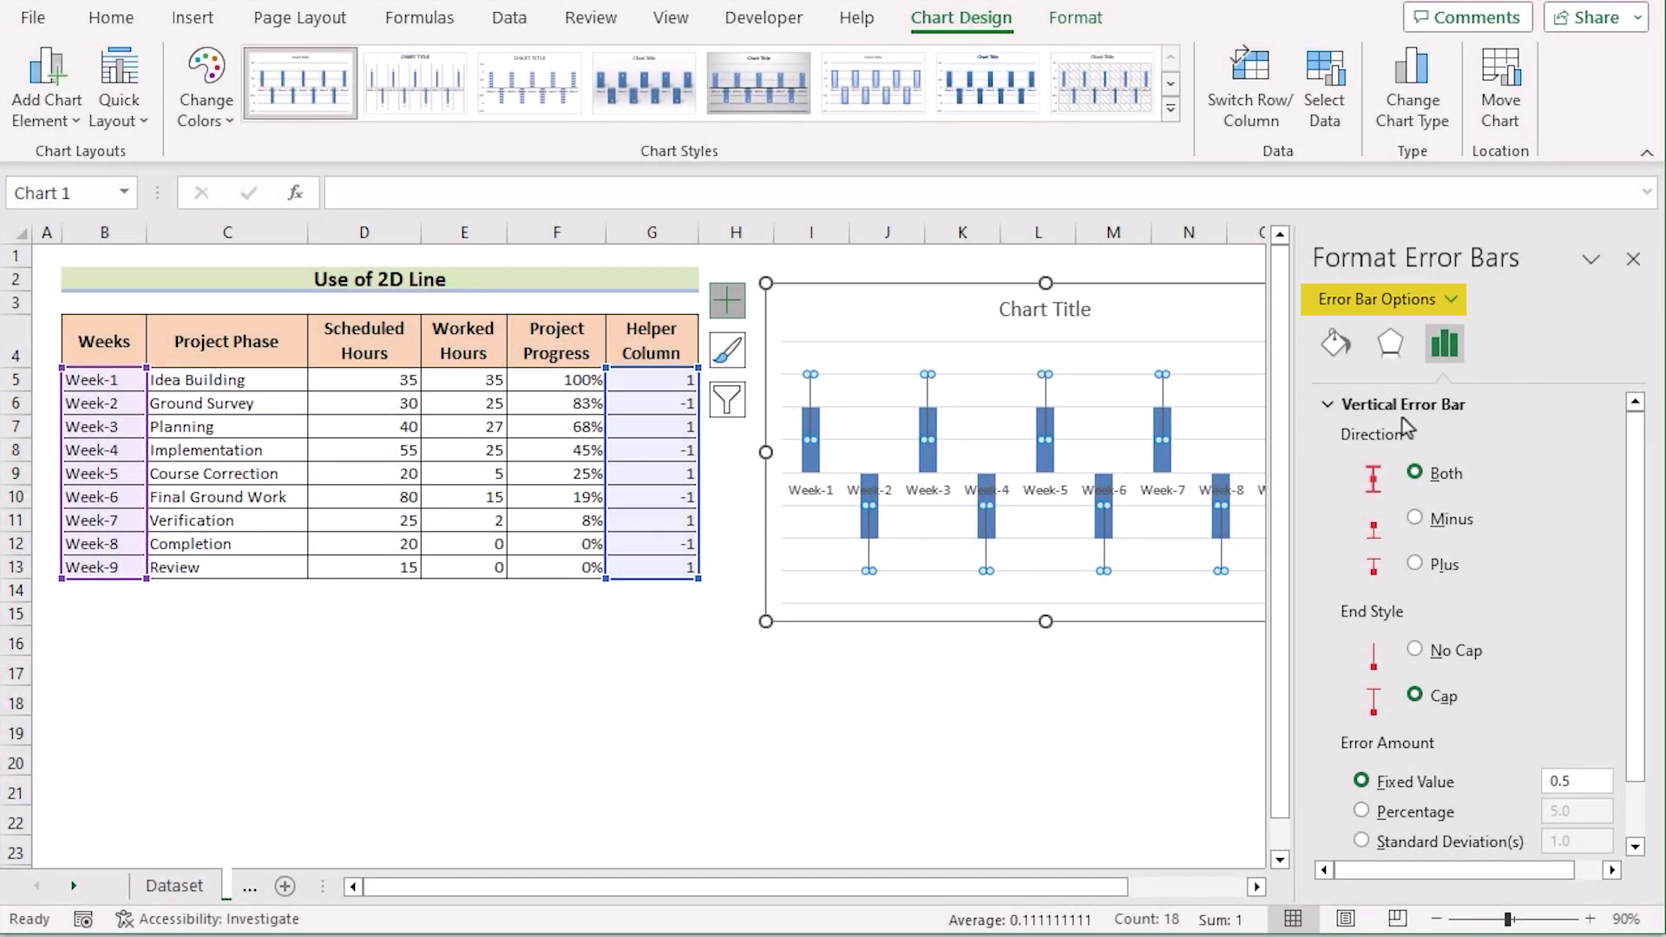
click(1419, 522)
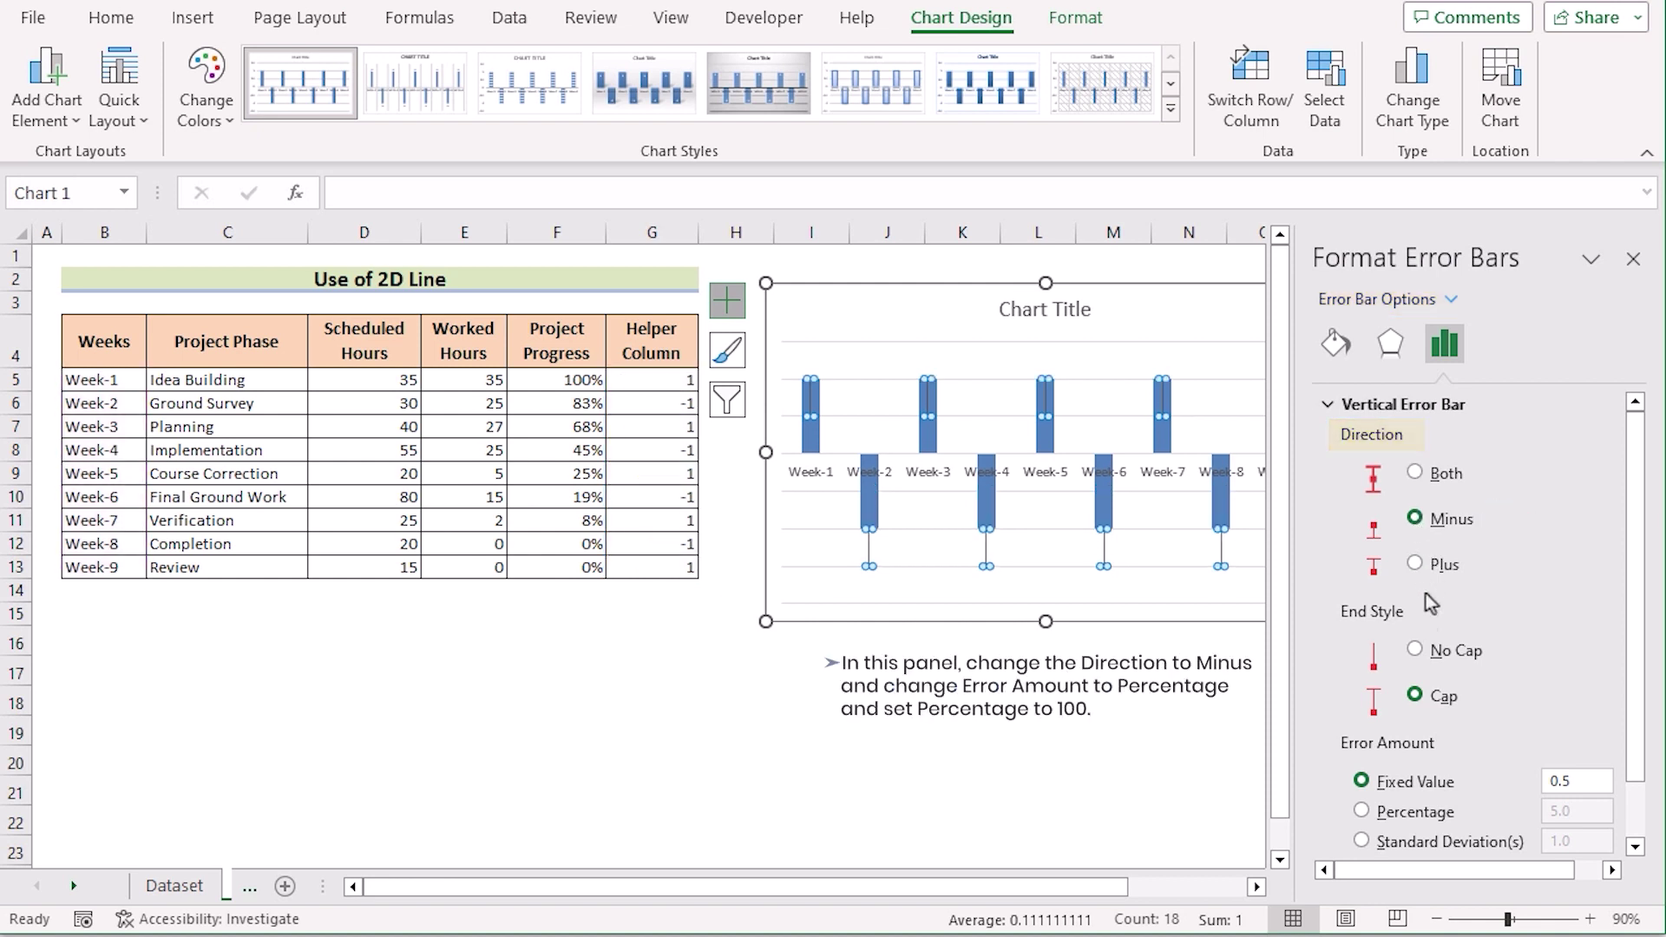
scroll(1414, 712, down, 1)
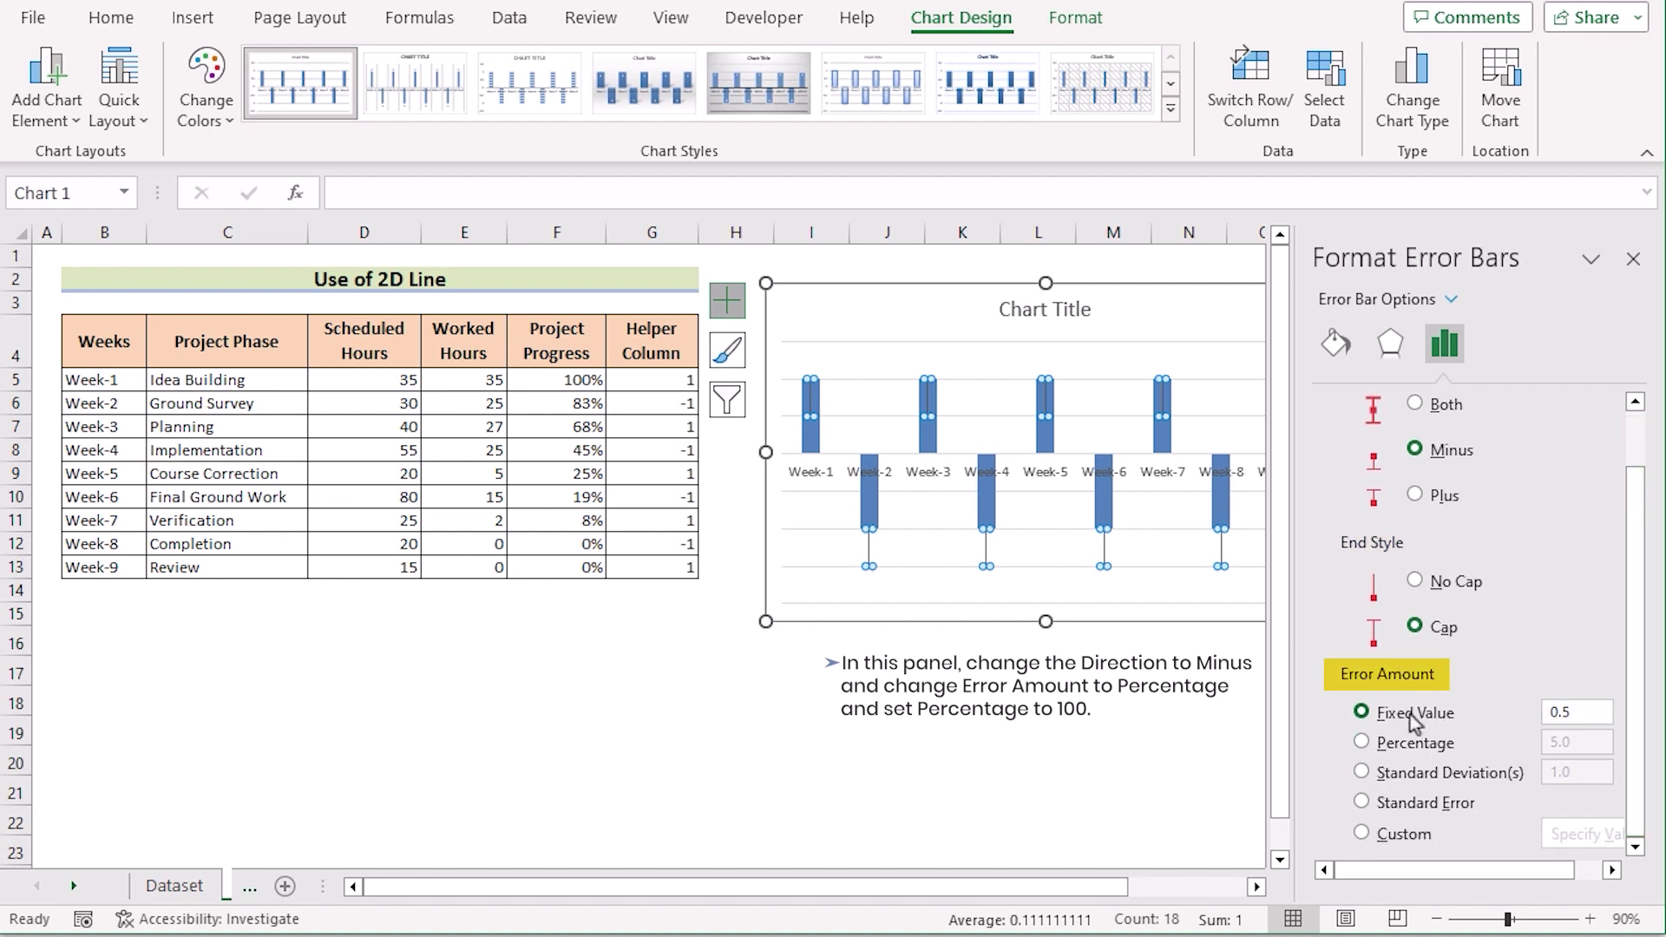
click(1361, 742)
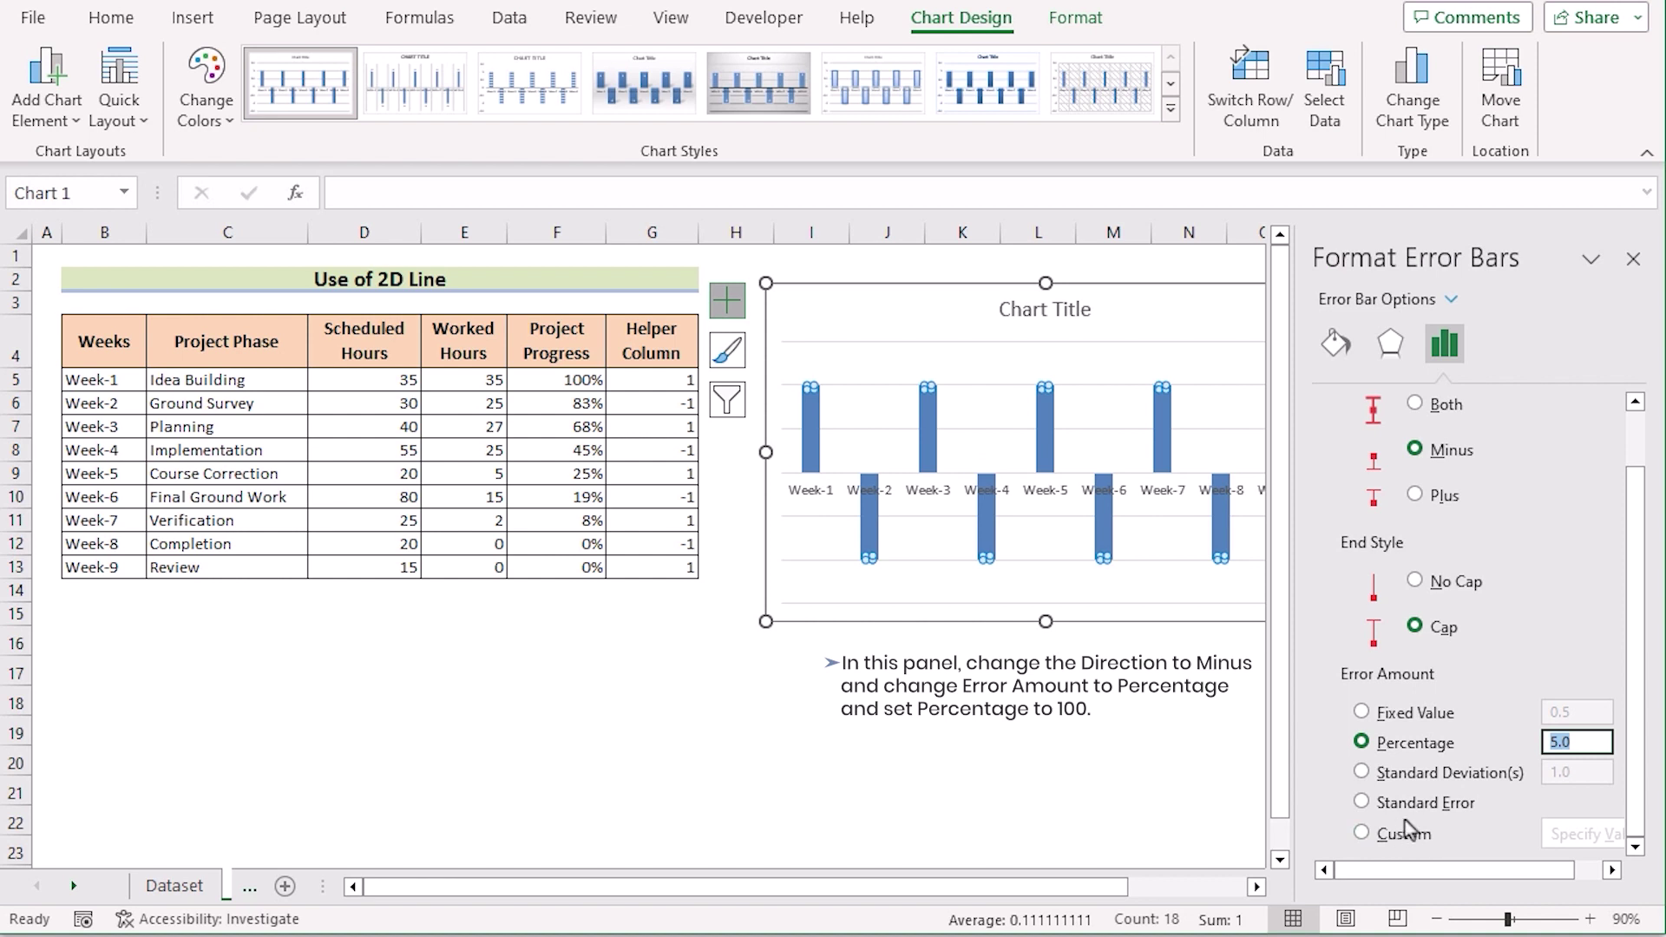
text(100)
key(Return)
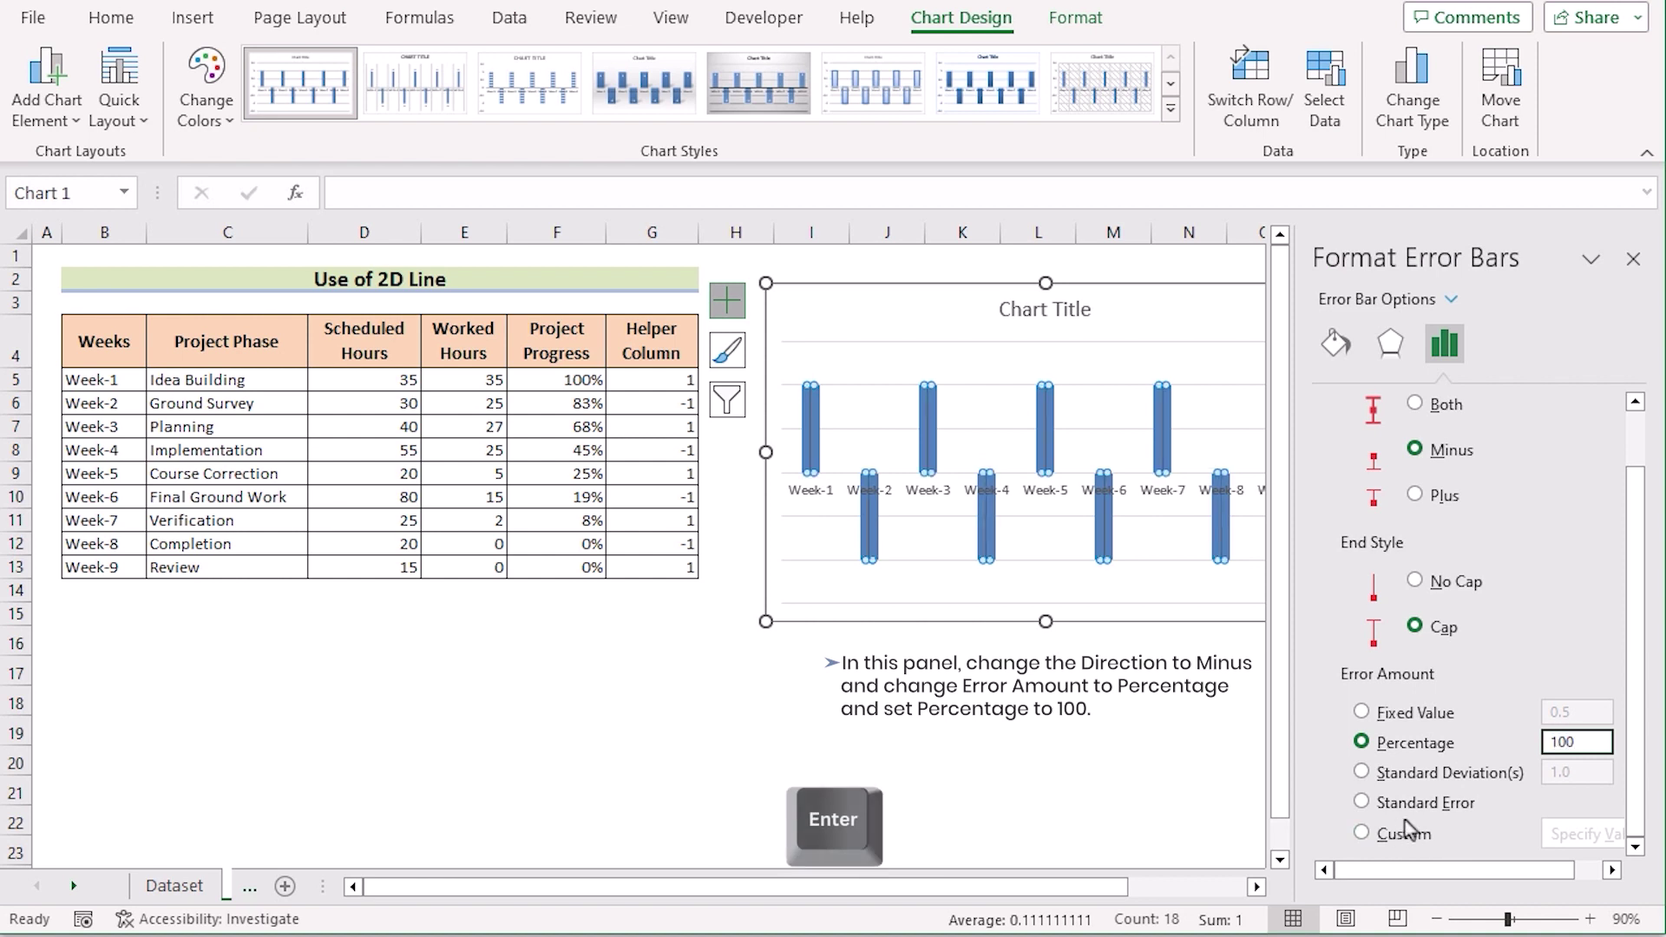
click(1631, 260)
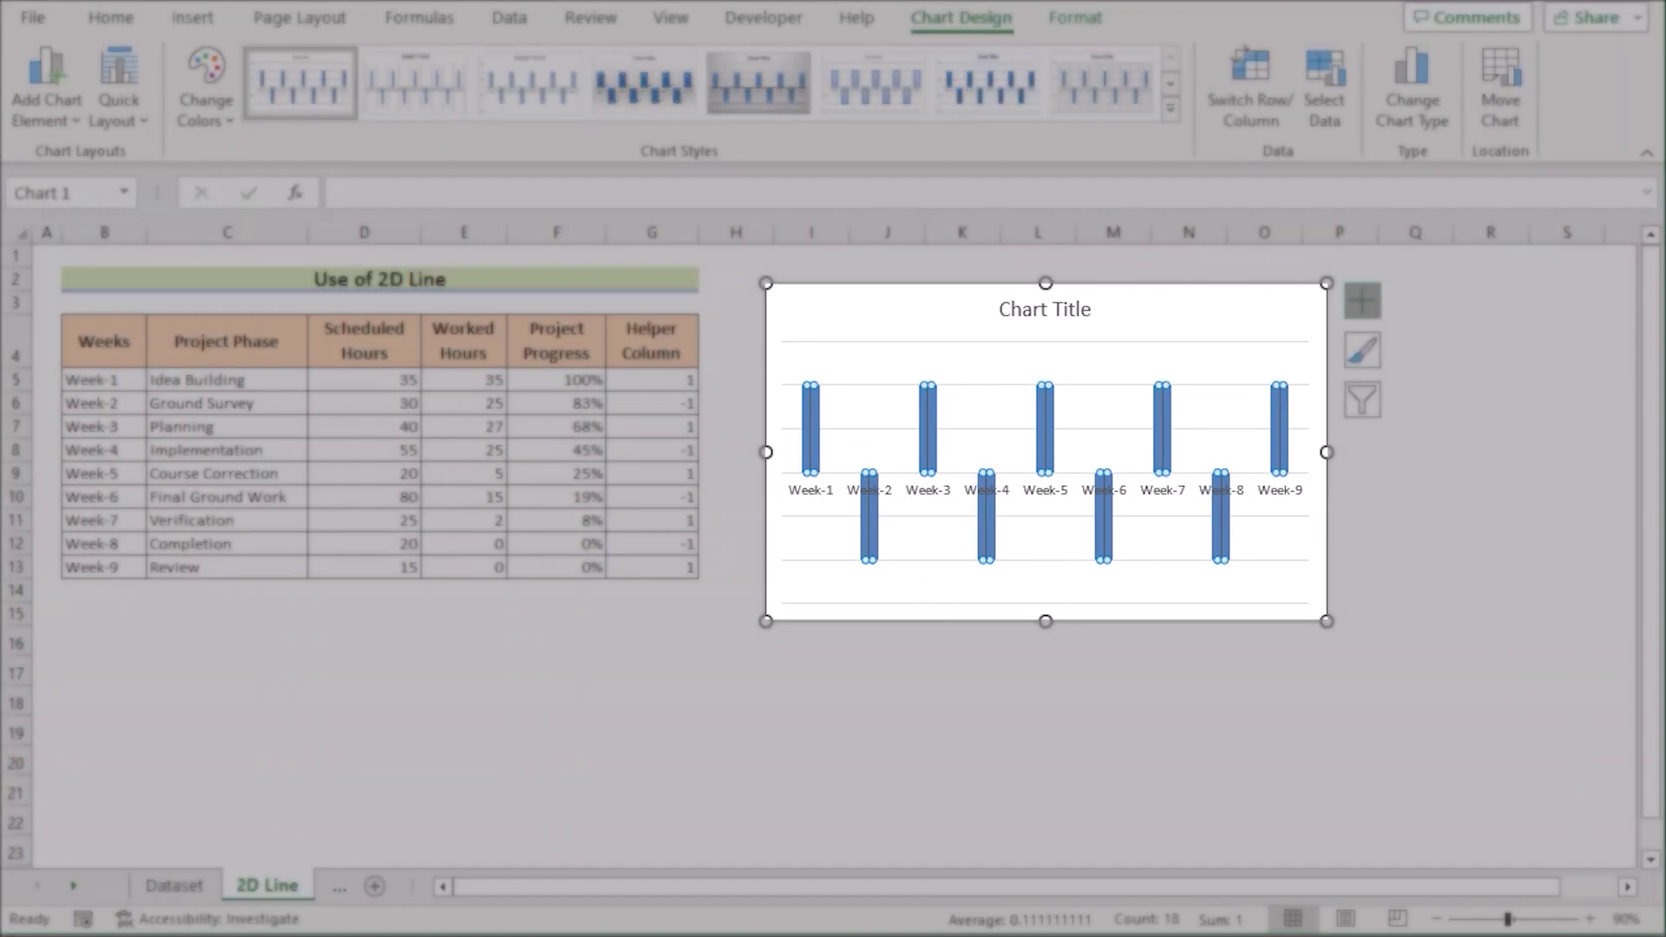
click(963, 673)
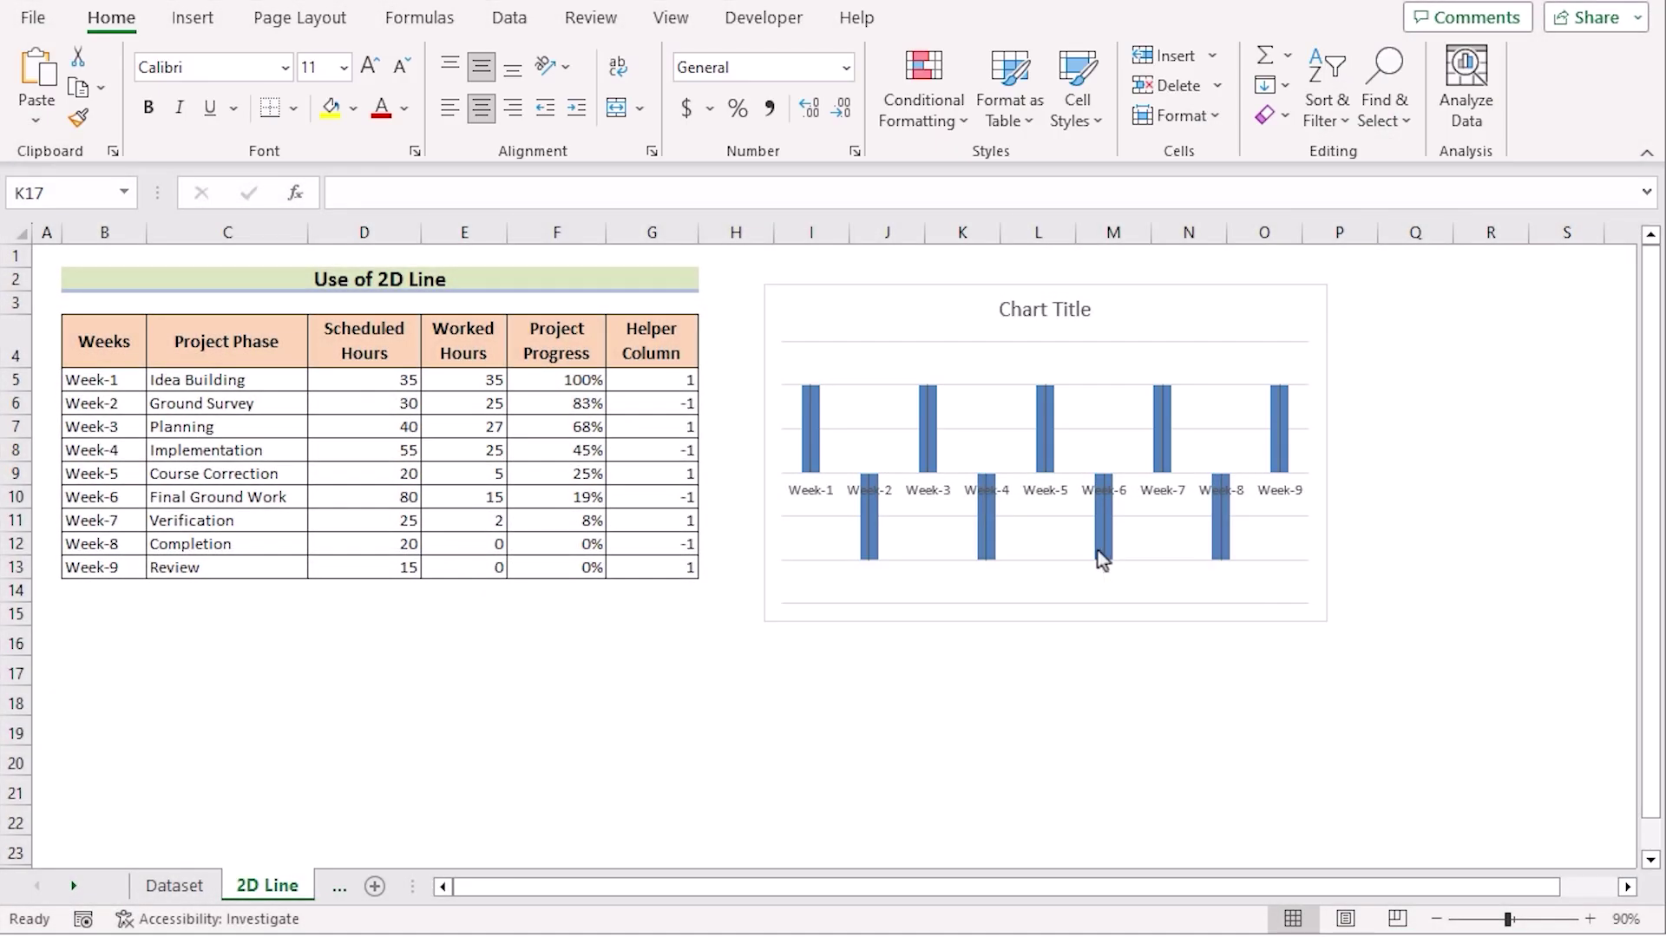
Step: Set the chart's column bars to No Fill so only the error bar lines represent the timeline
click(1102, 560)
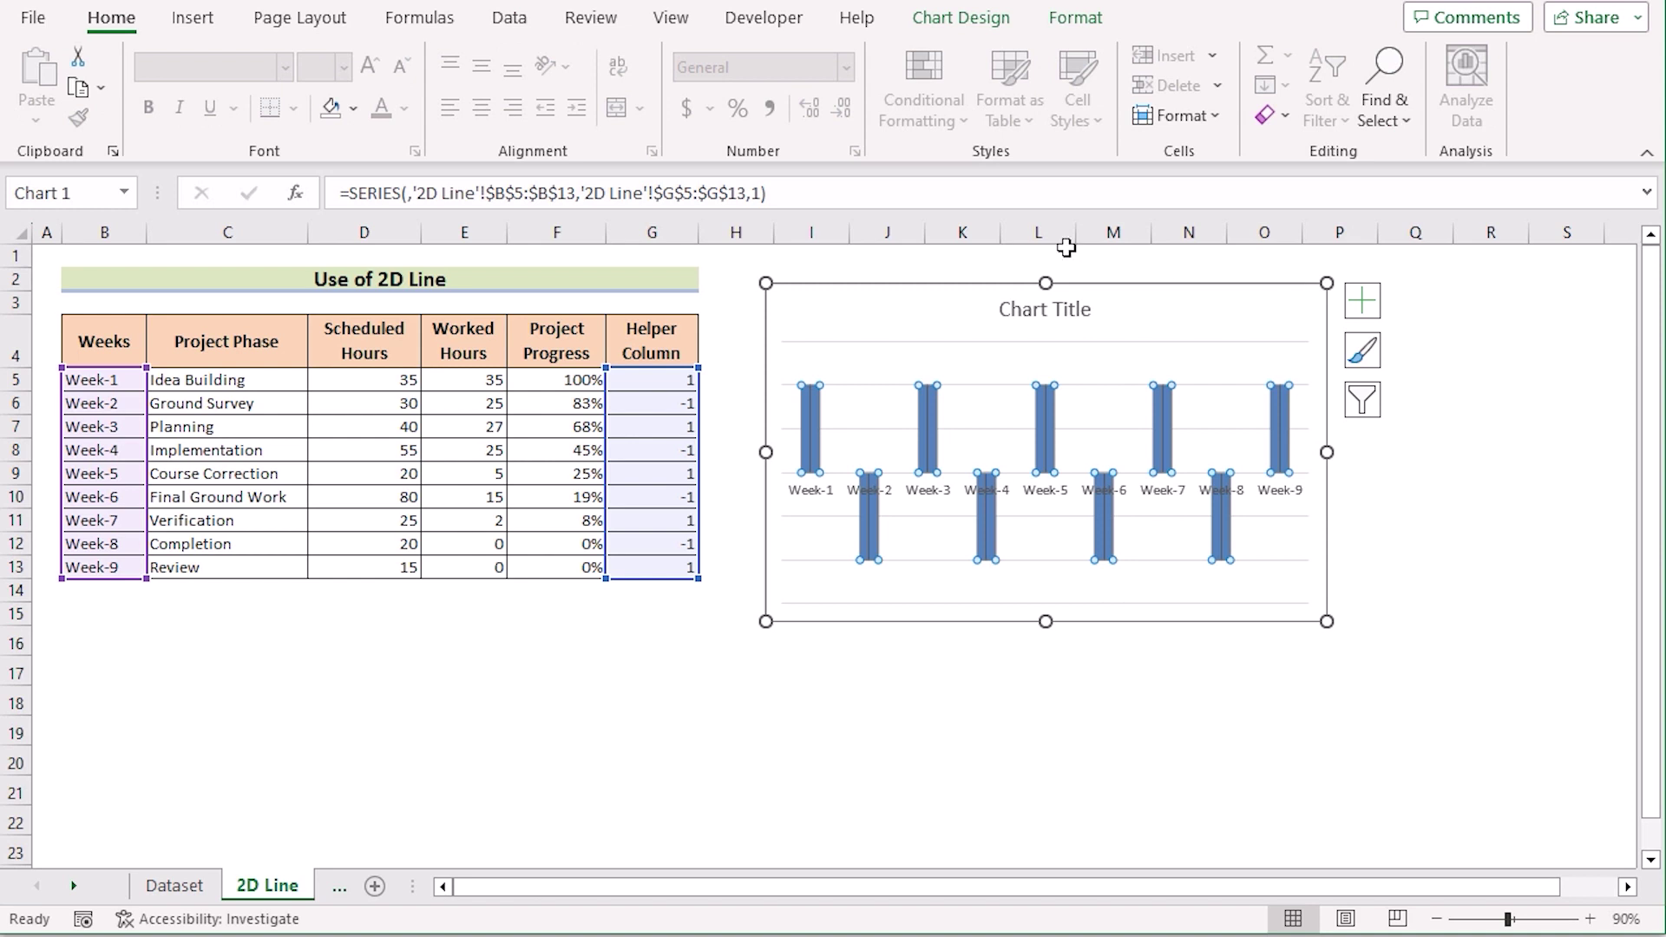
click(1078, 27)
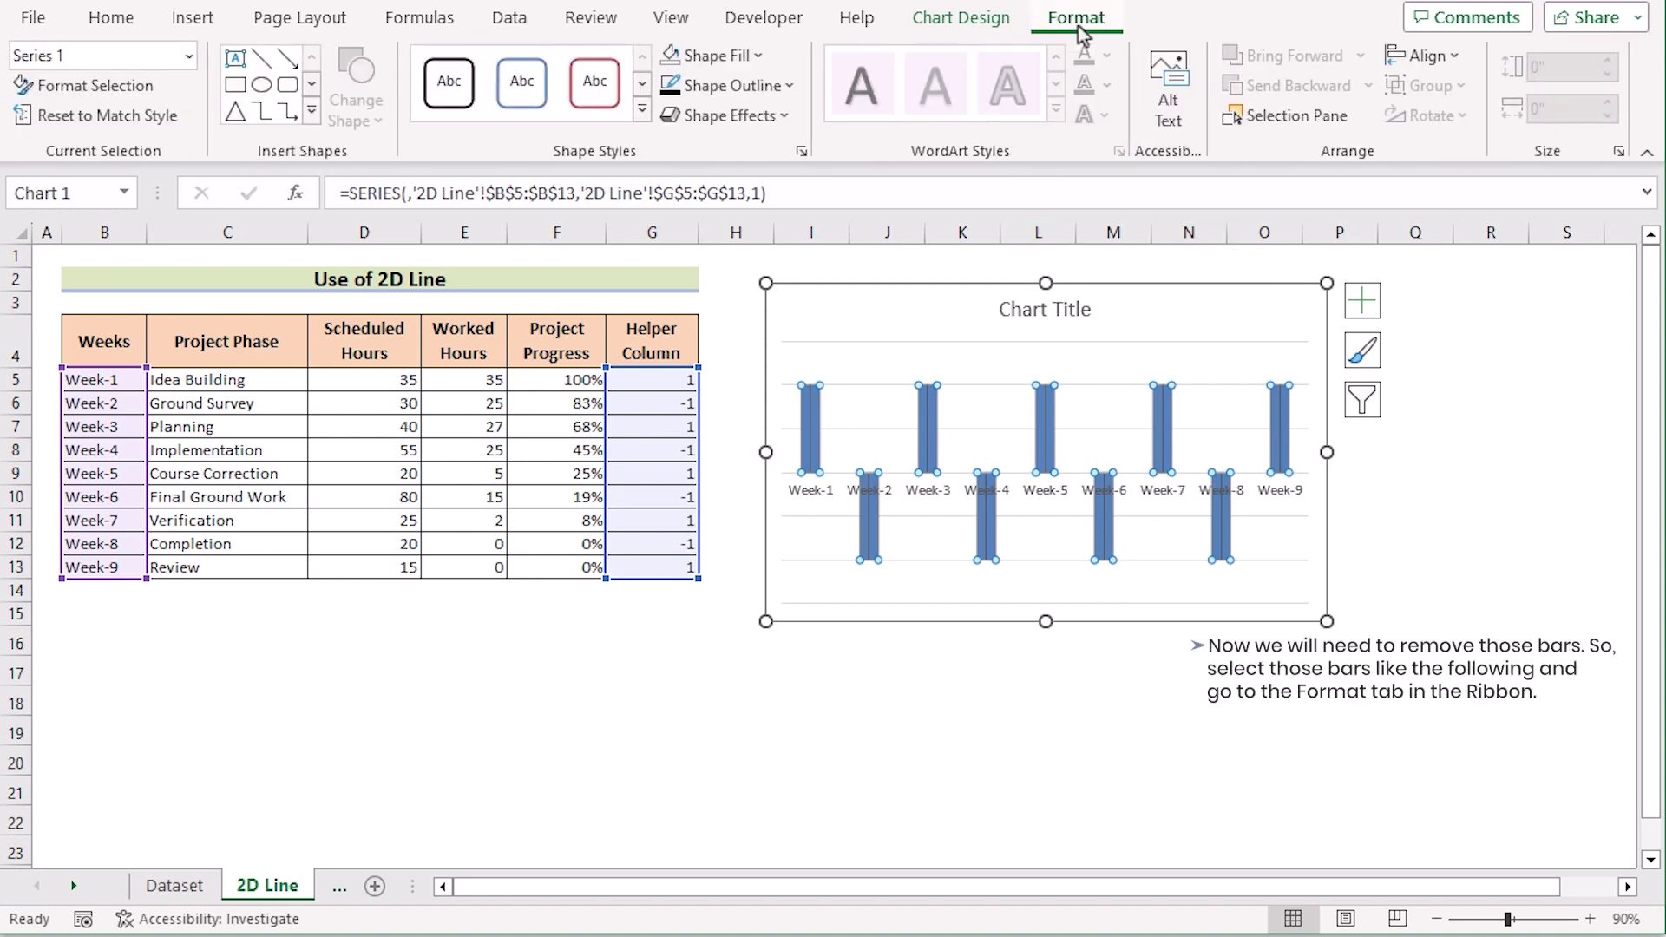
click(757, 57)
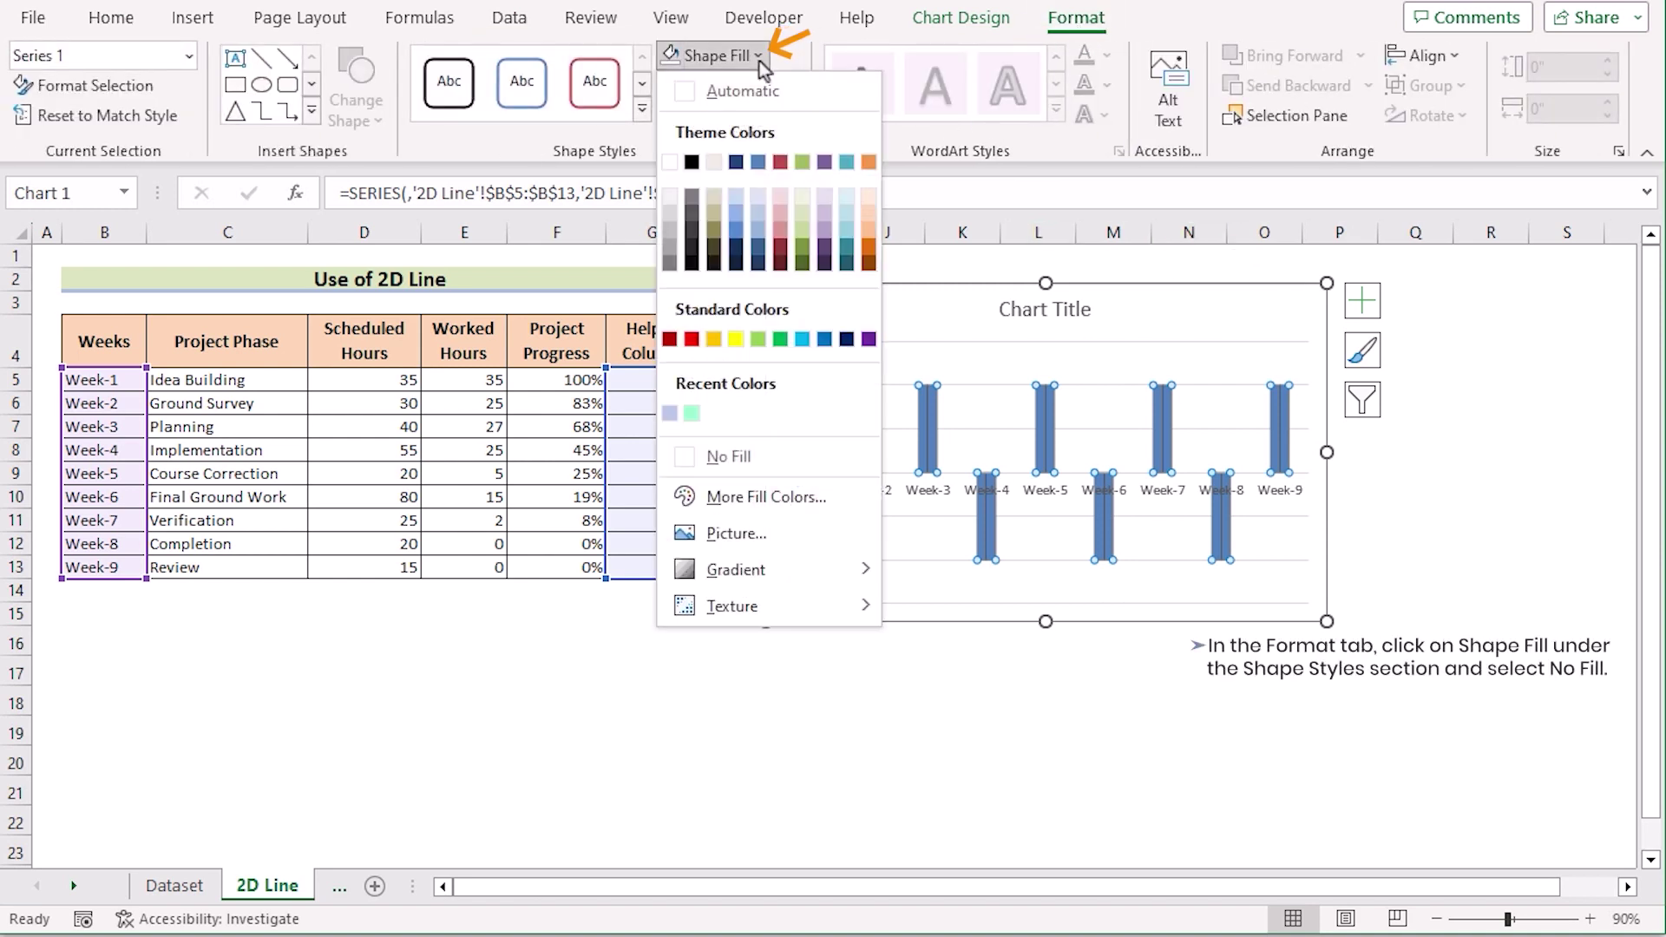
click(729, 458)
click(1006, 689)
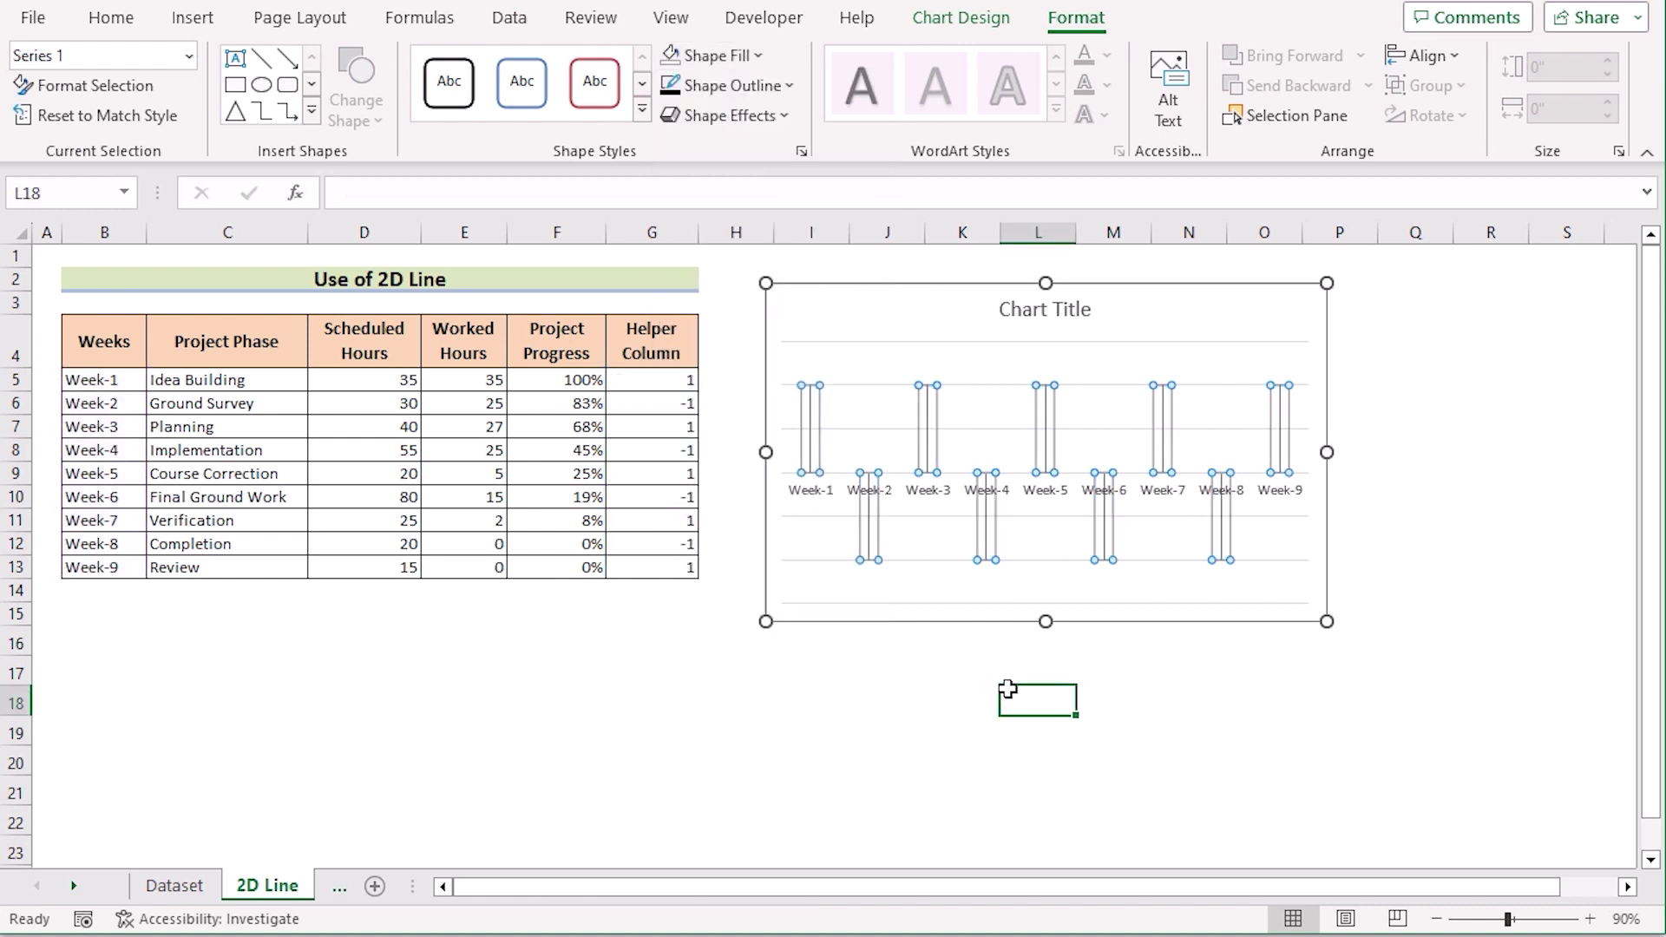
Step: Add data labels to the timeline chart's series and open their detailed formatting options
click(1046, 429)
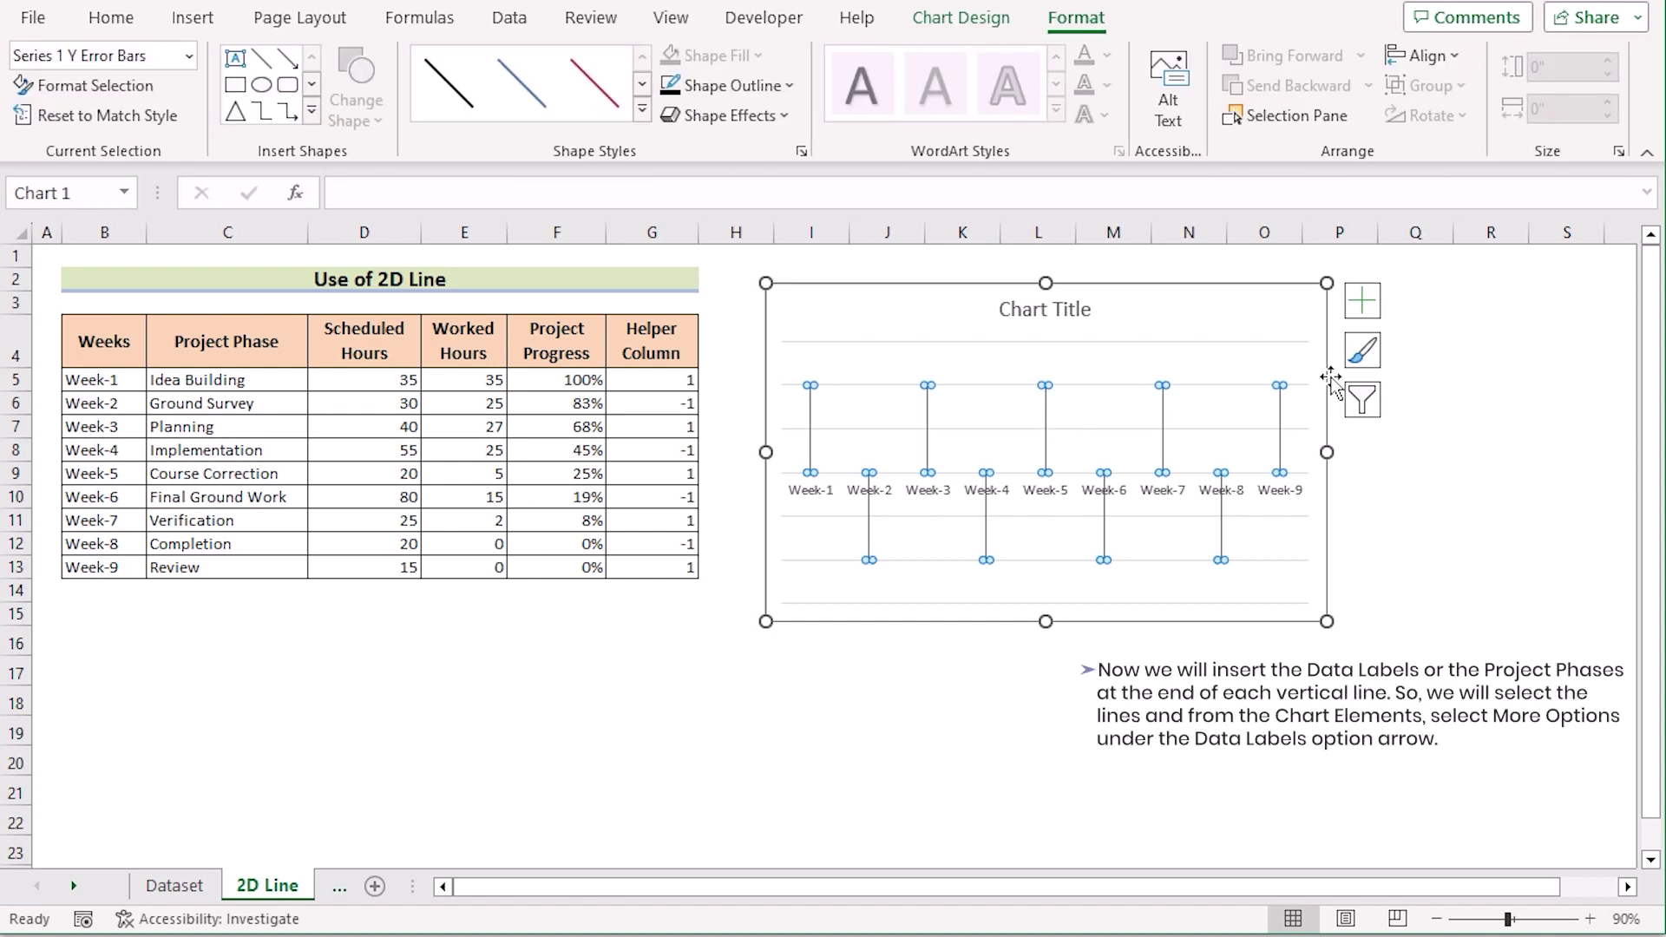
click(1369, 312)
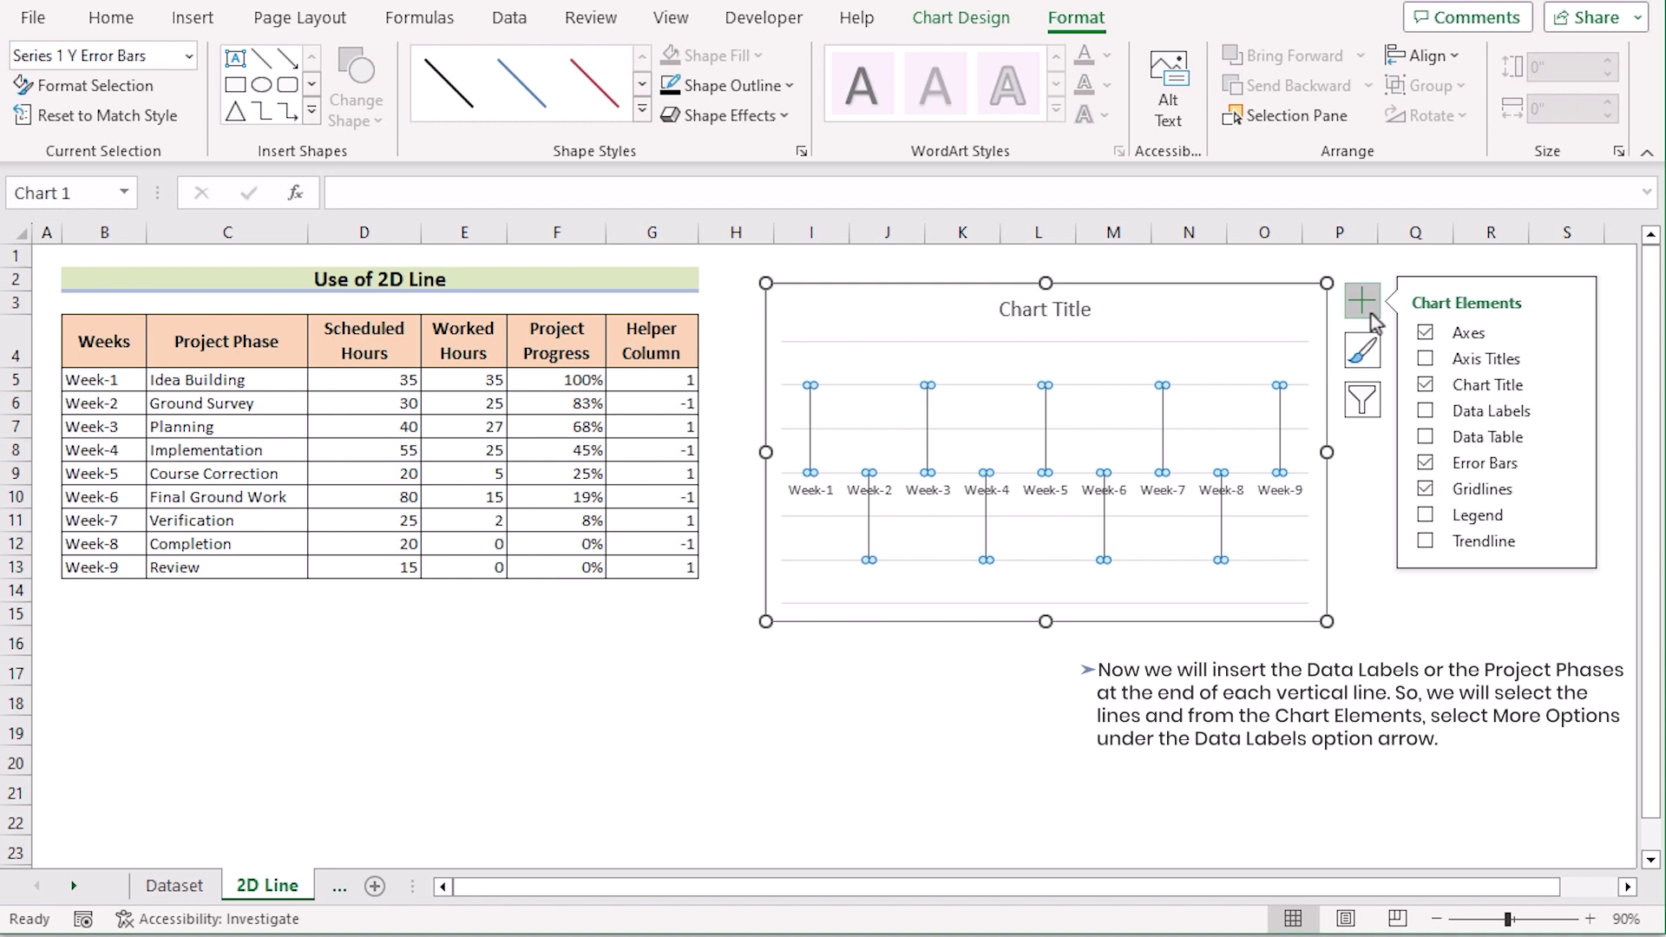
mouse_move(1440, 414)
click(1567, 413)
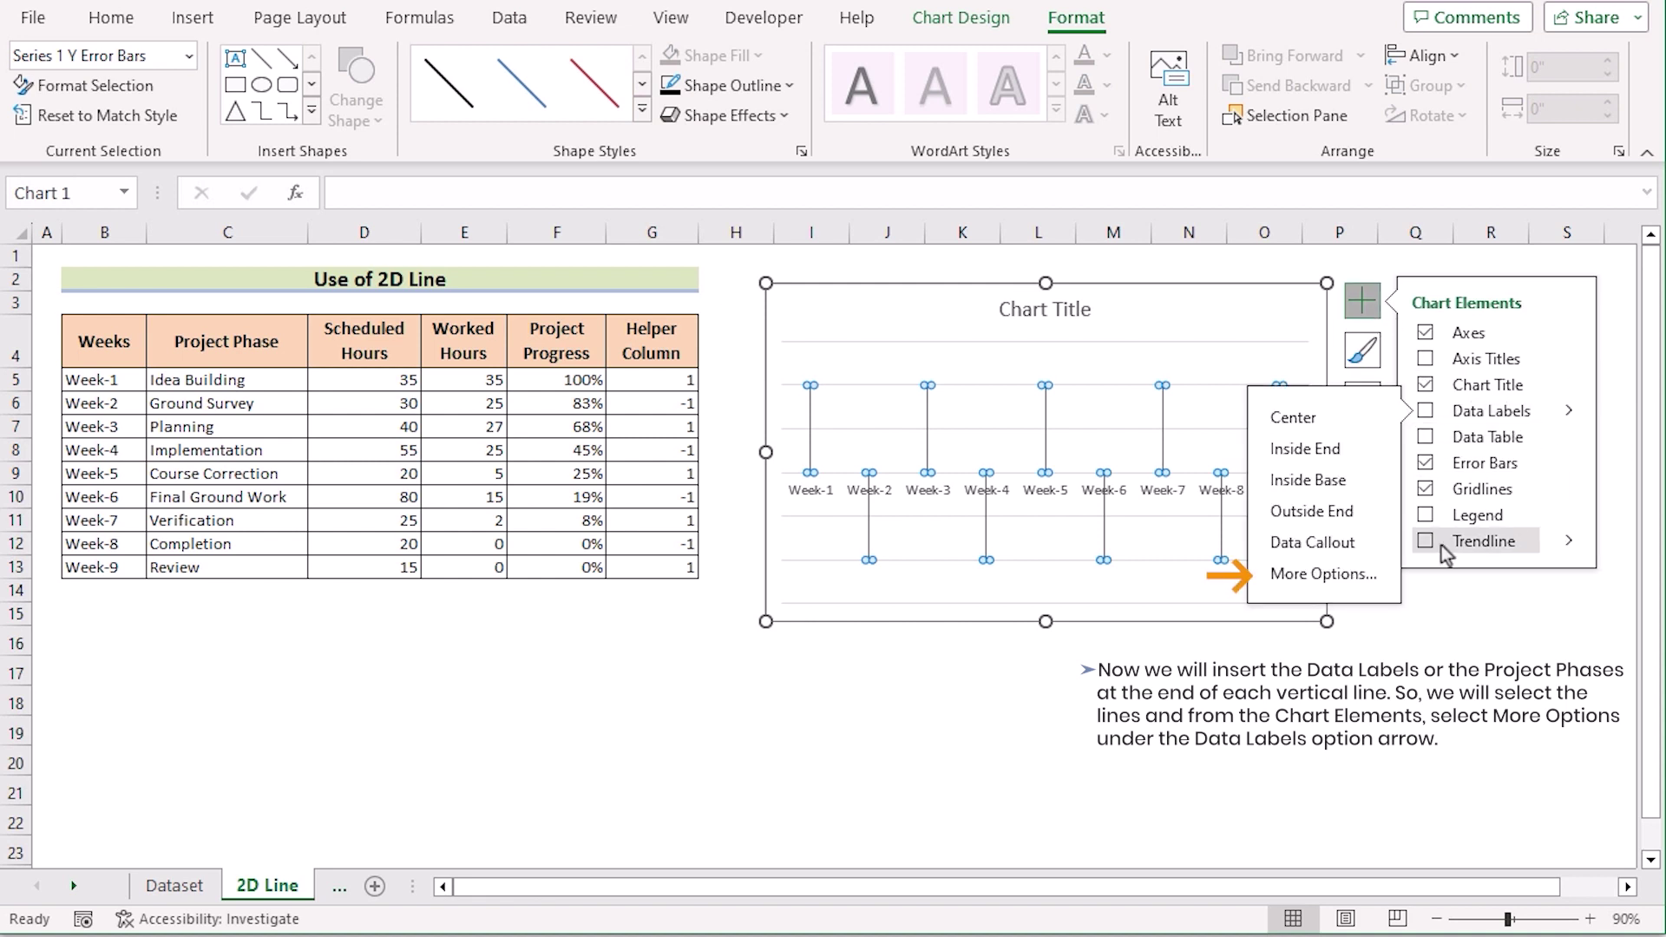
click(1350, 575)
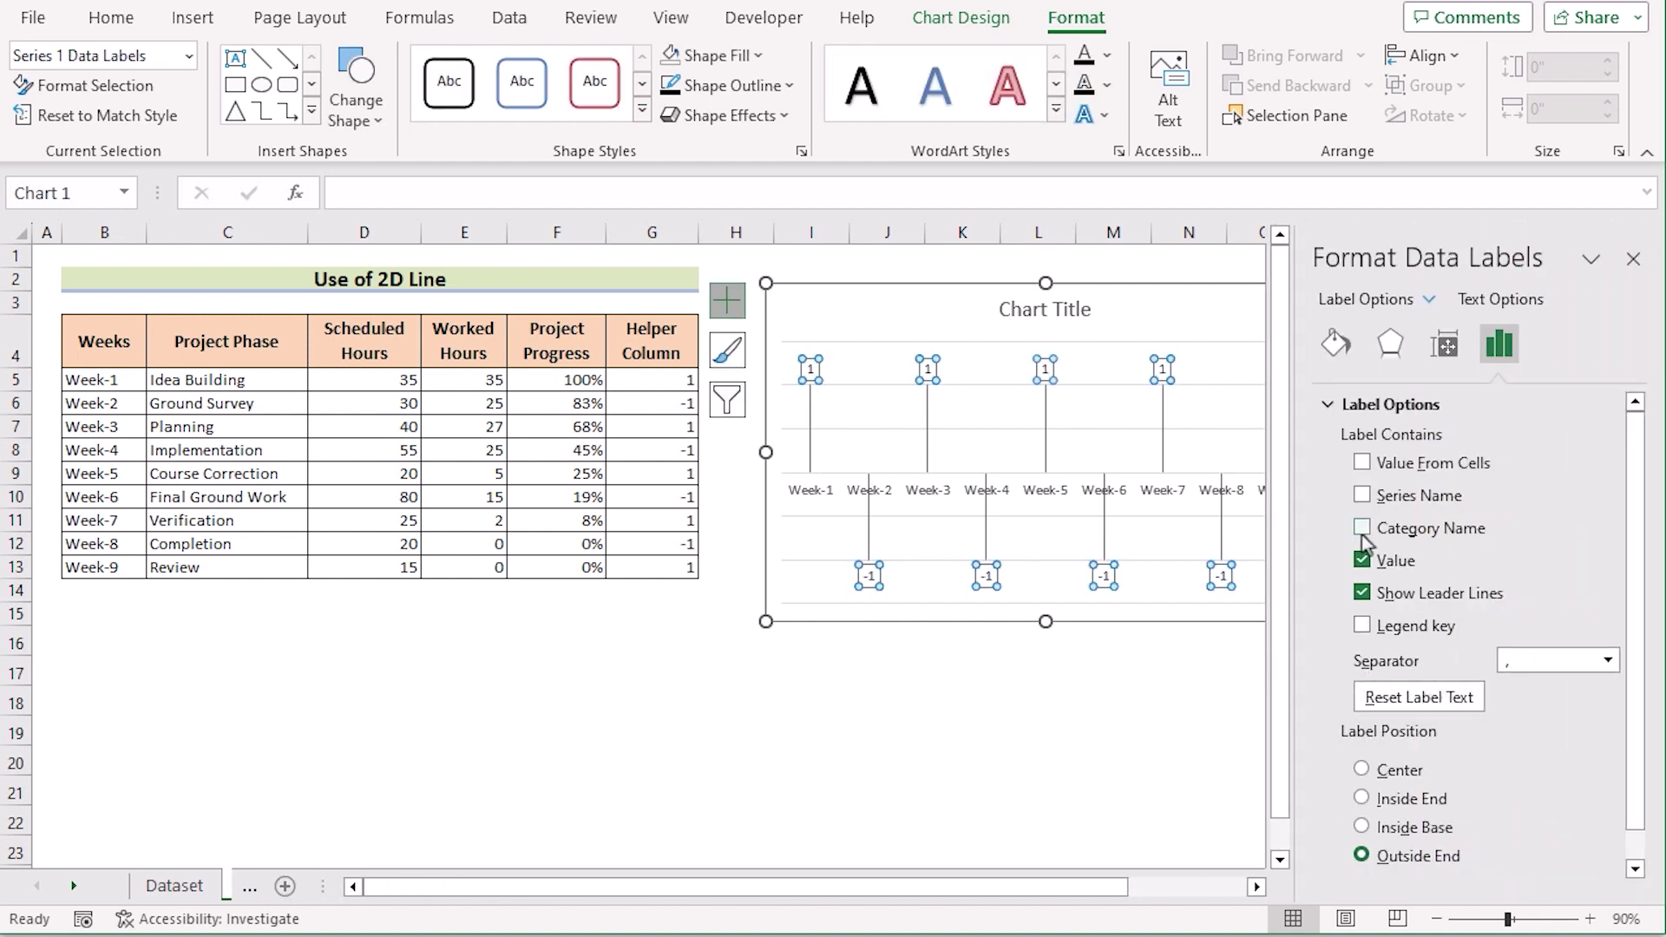
Step: Make the data labels show the project phase names from cells C5:C13 instead of the helper values
click(1363, 464)
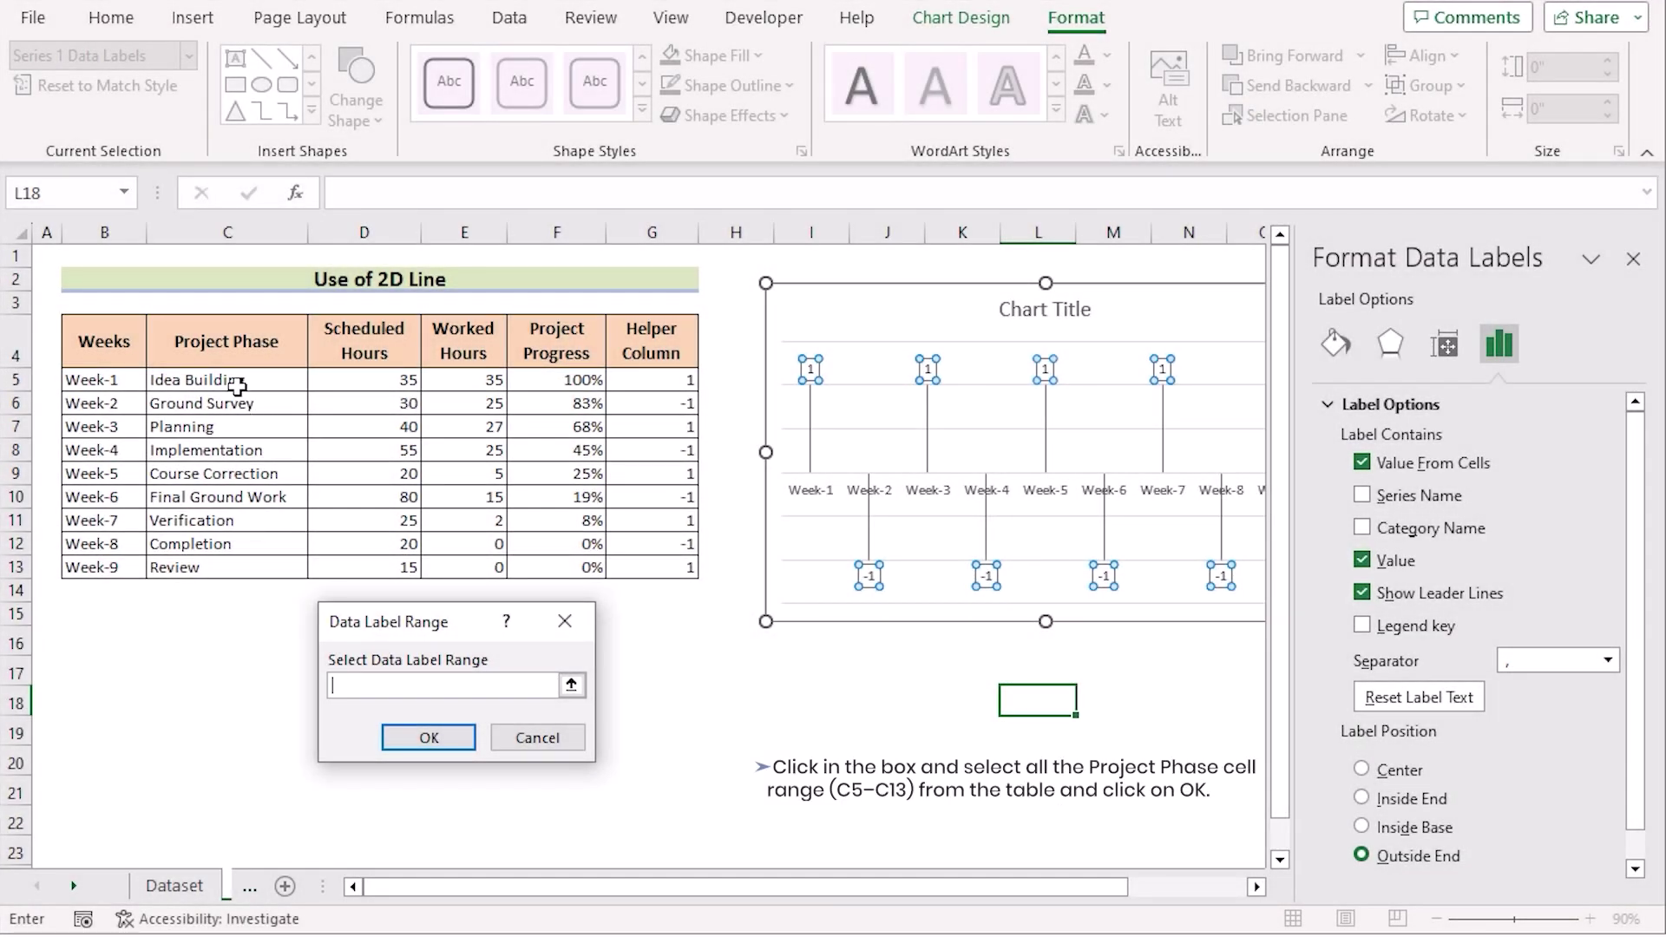
click(237, 383)
shift+click(233, 565)
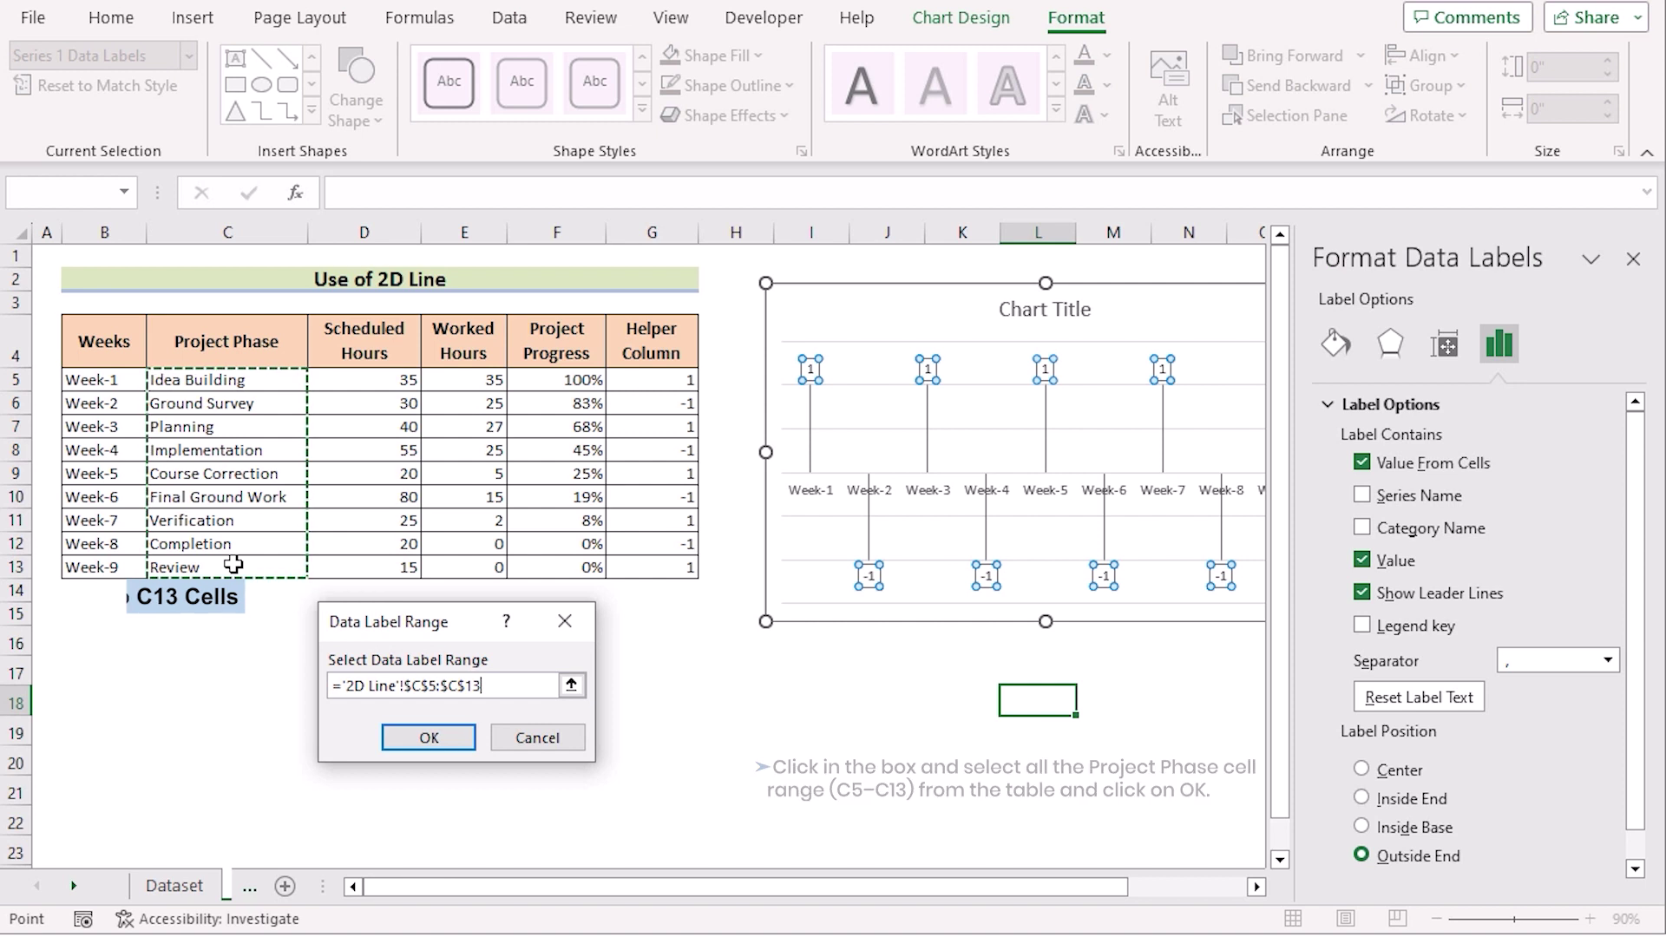
click(409, 736)
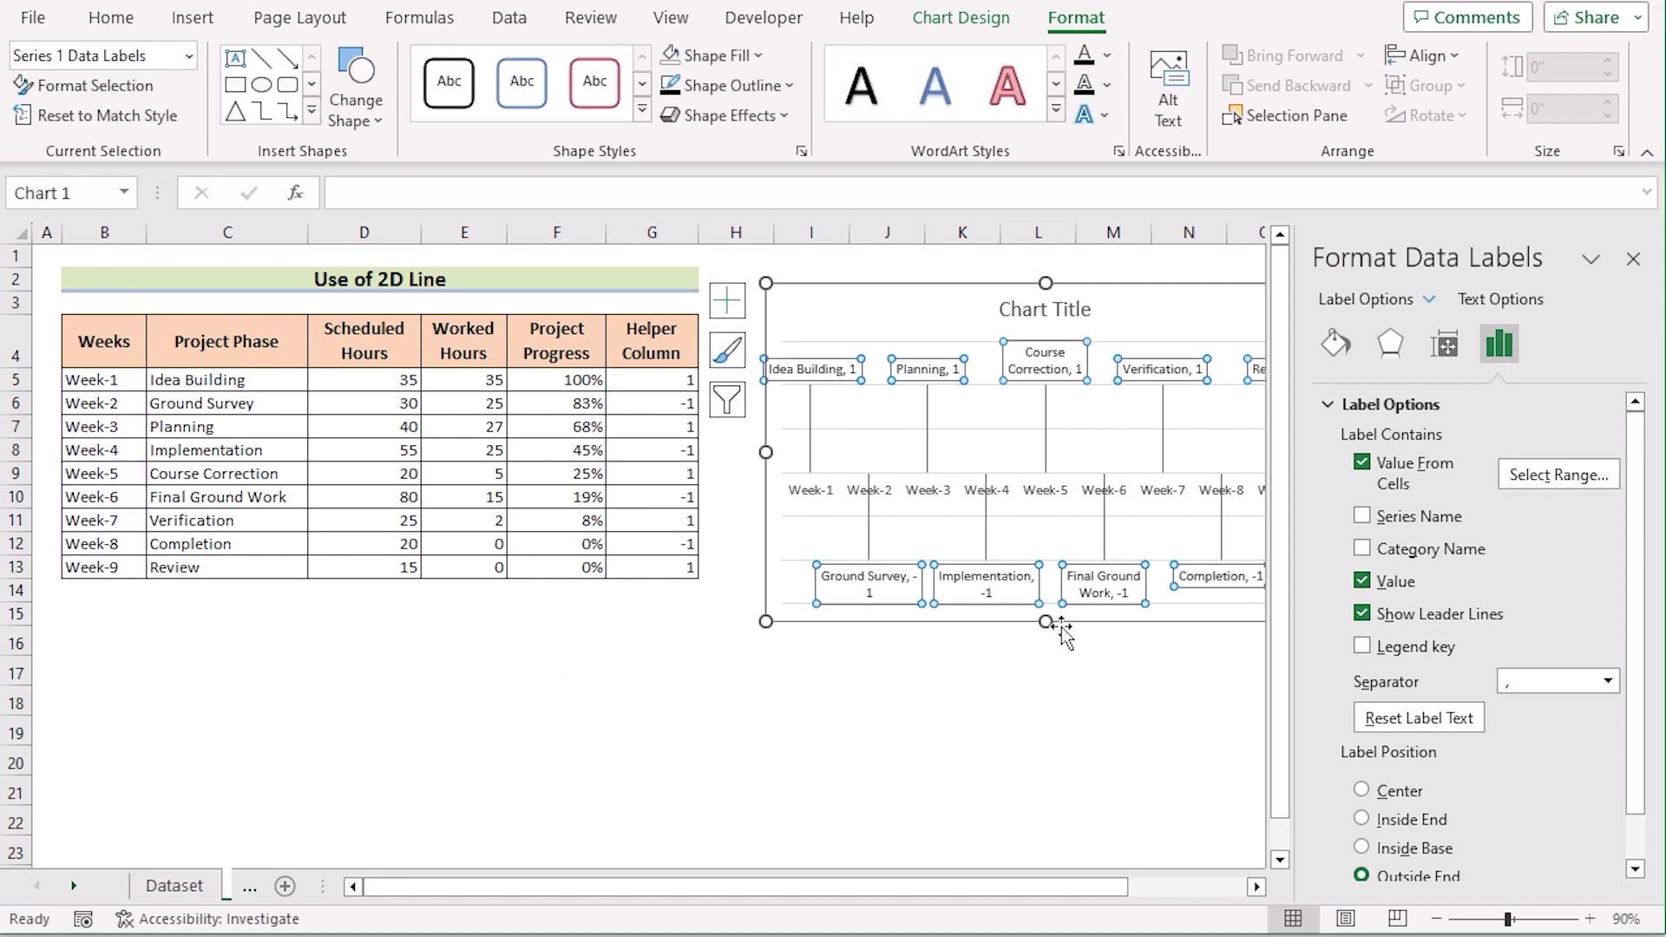
click(1361, 581)
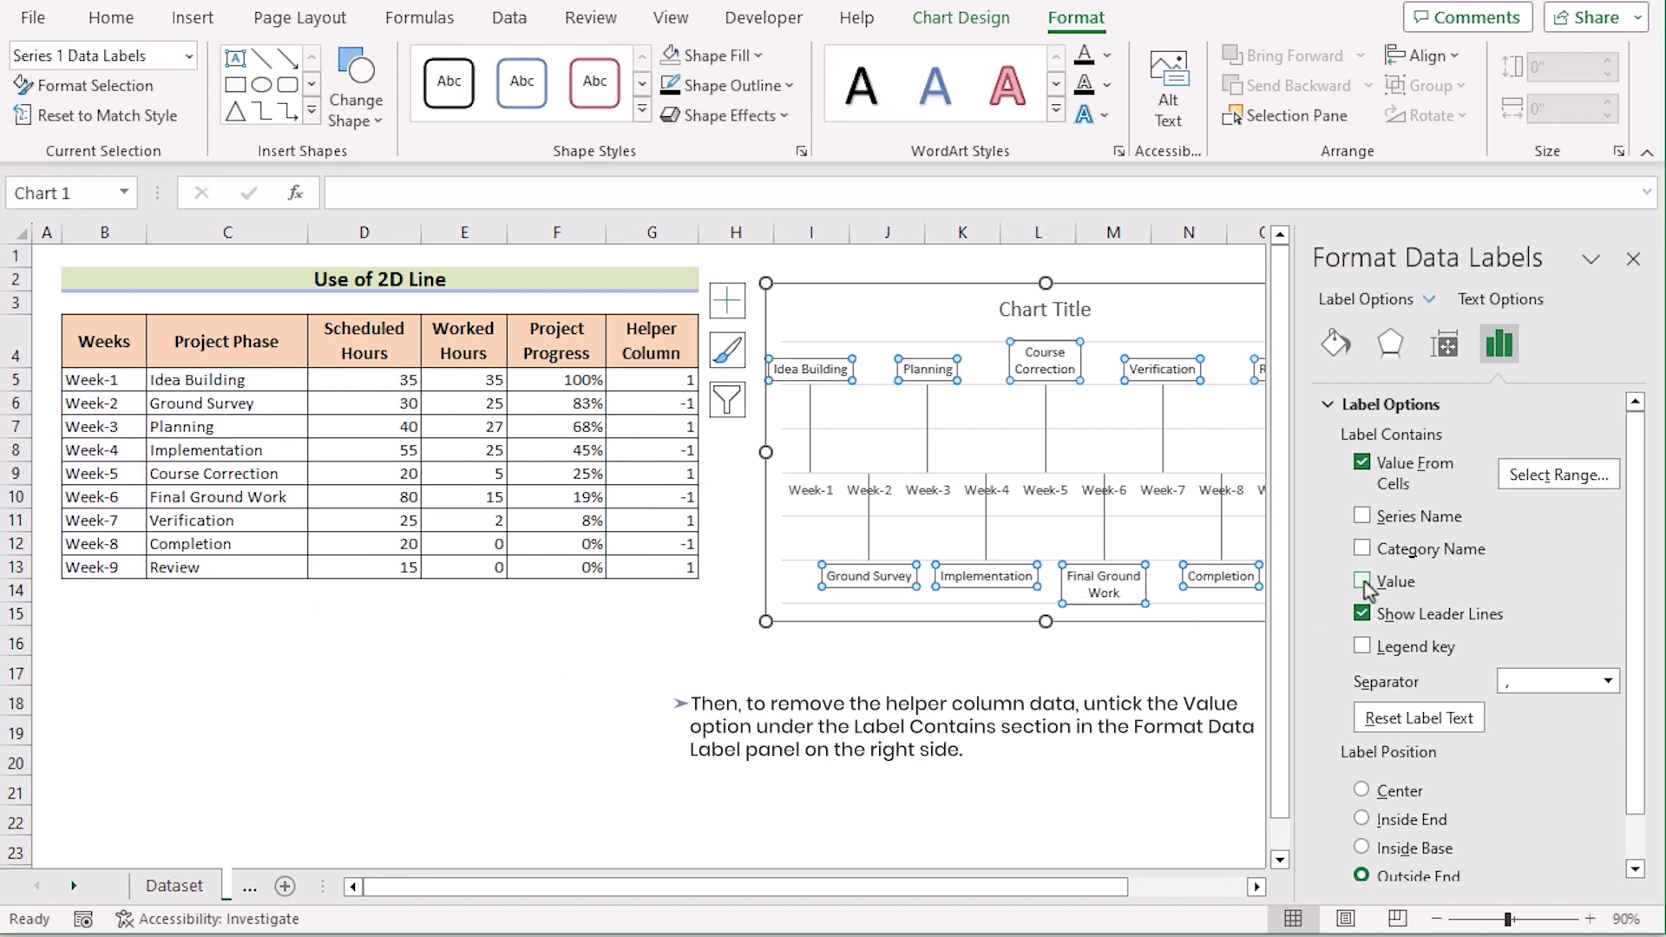
click(1632, 261)
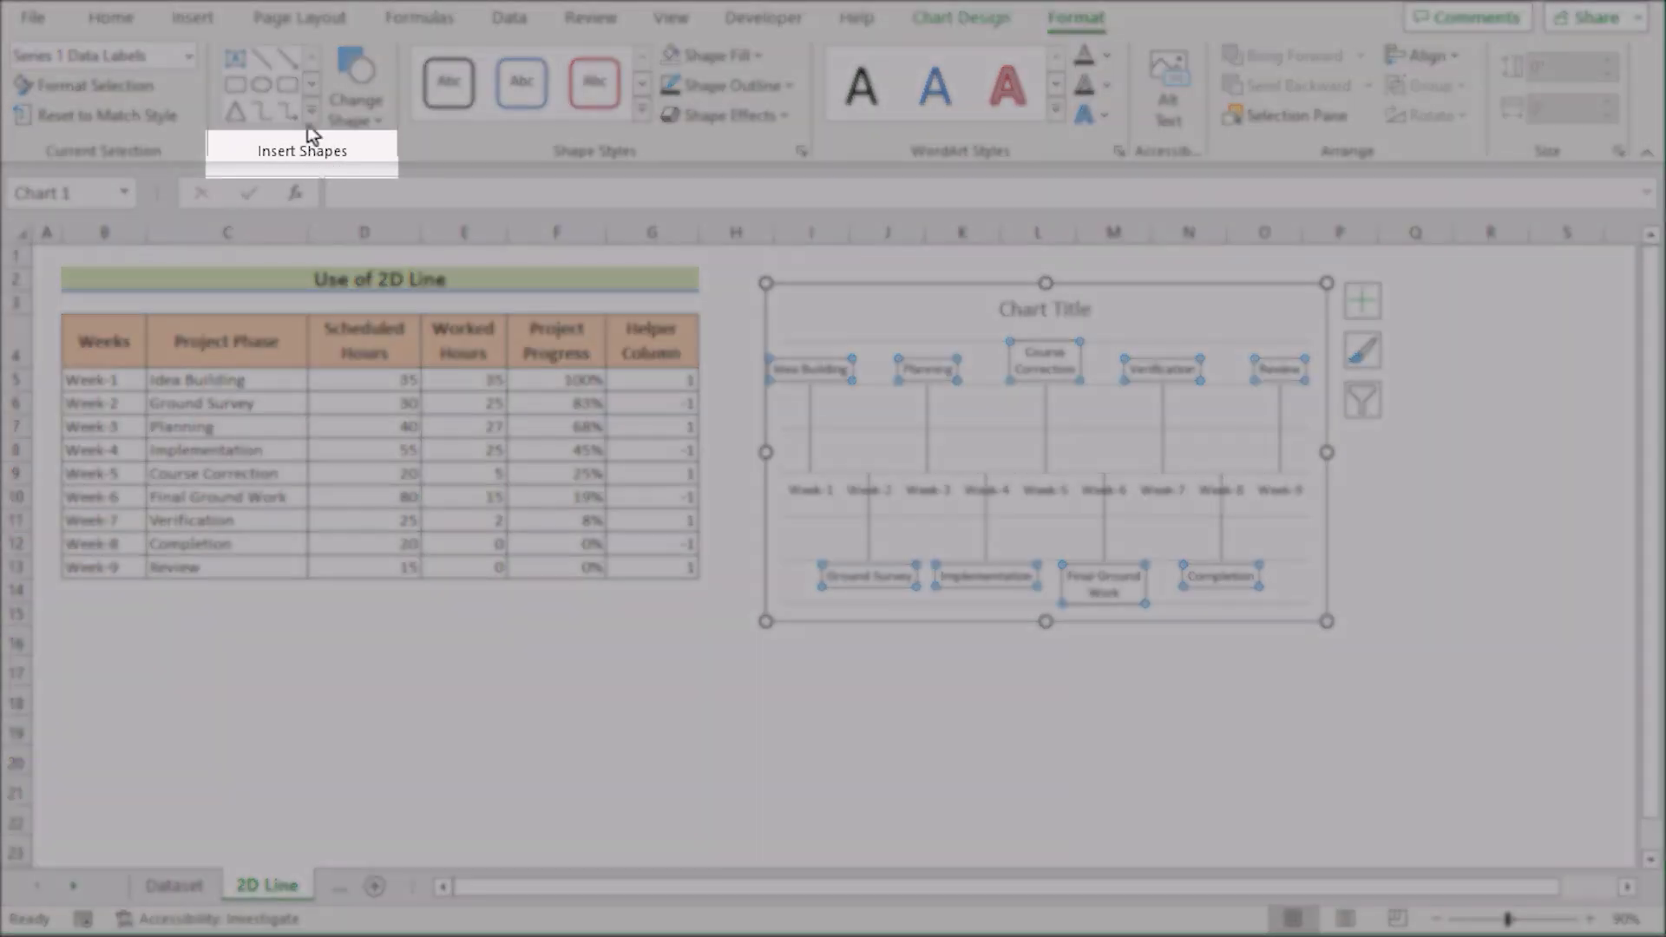
Step: Draw a straight arrow about 4.88" long along the chart's horizontal axis and give it a black 3 pt outline
click(292, 63)
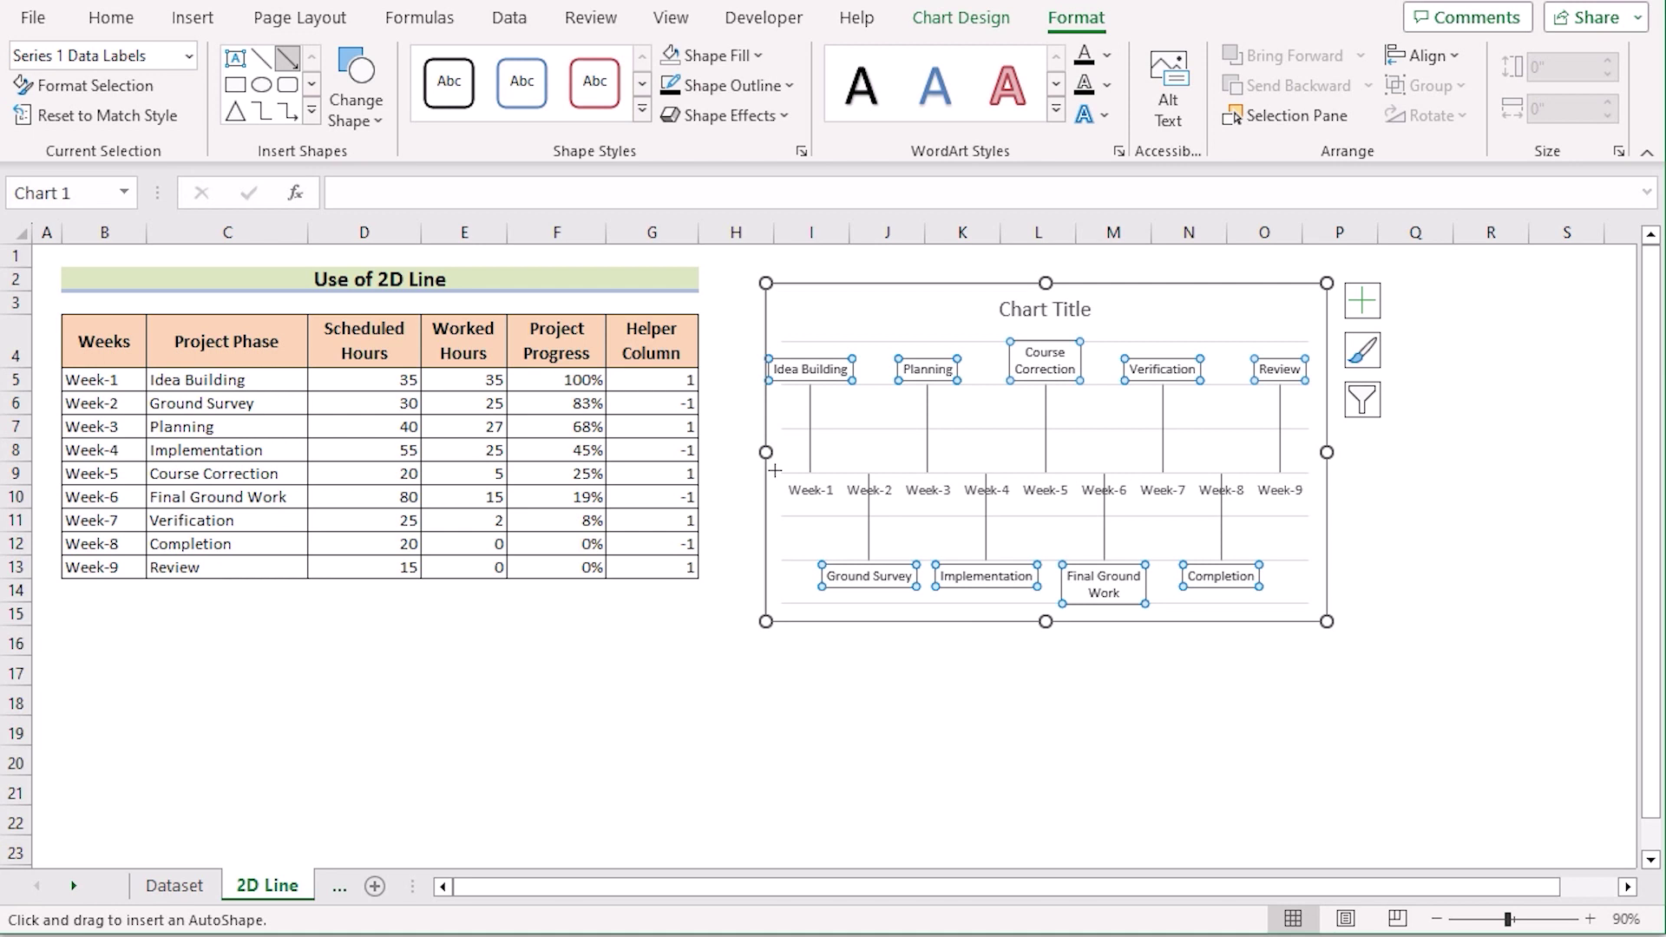
drag(777, 473, 1327, 473)
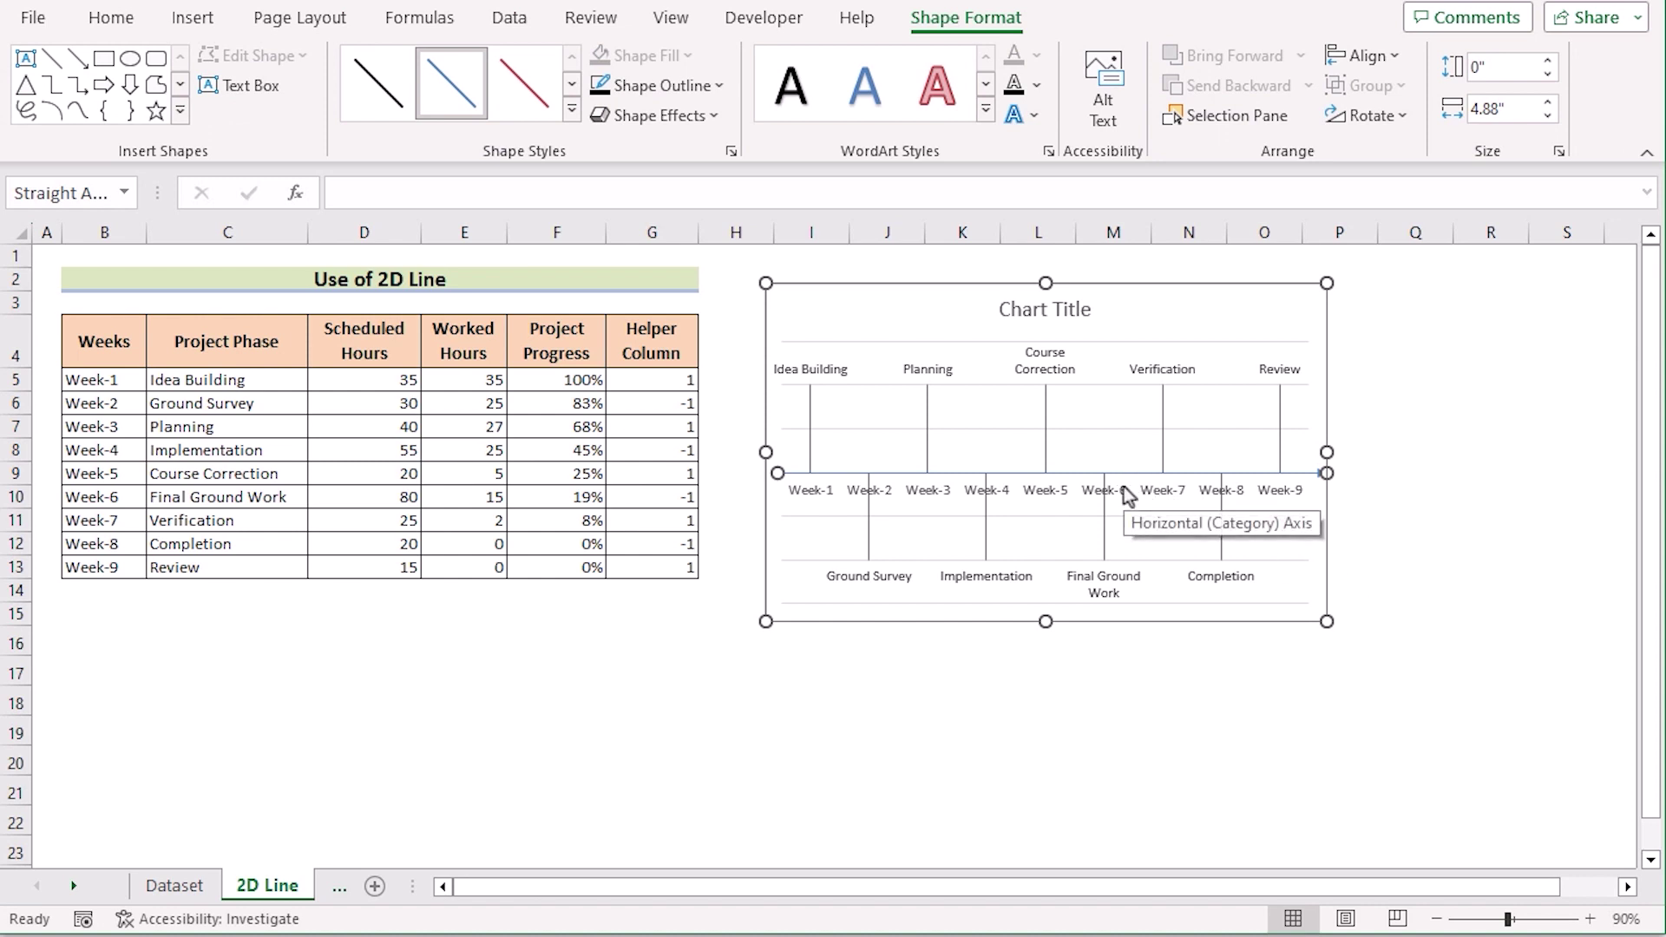
click(711, 90)
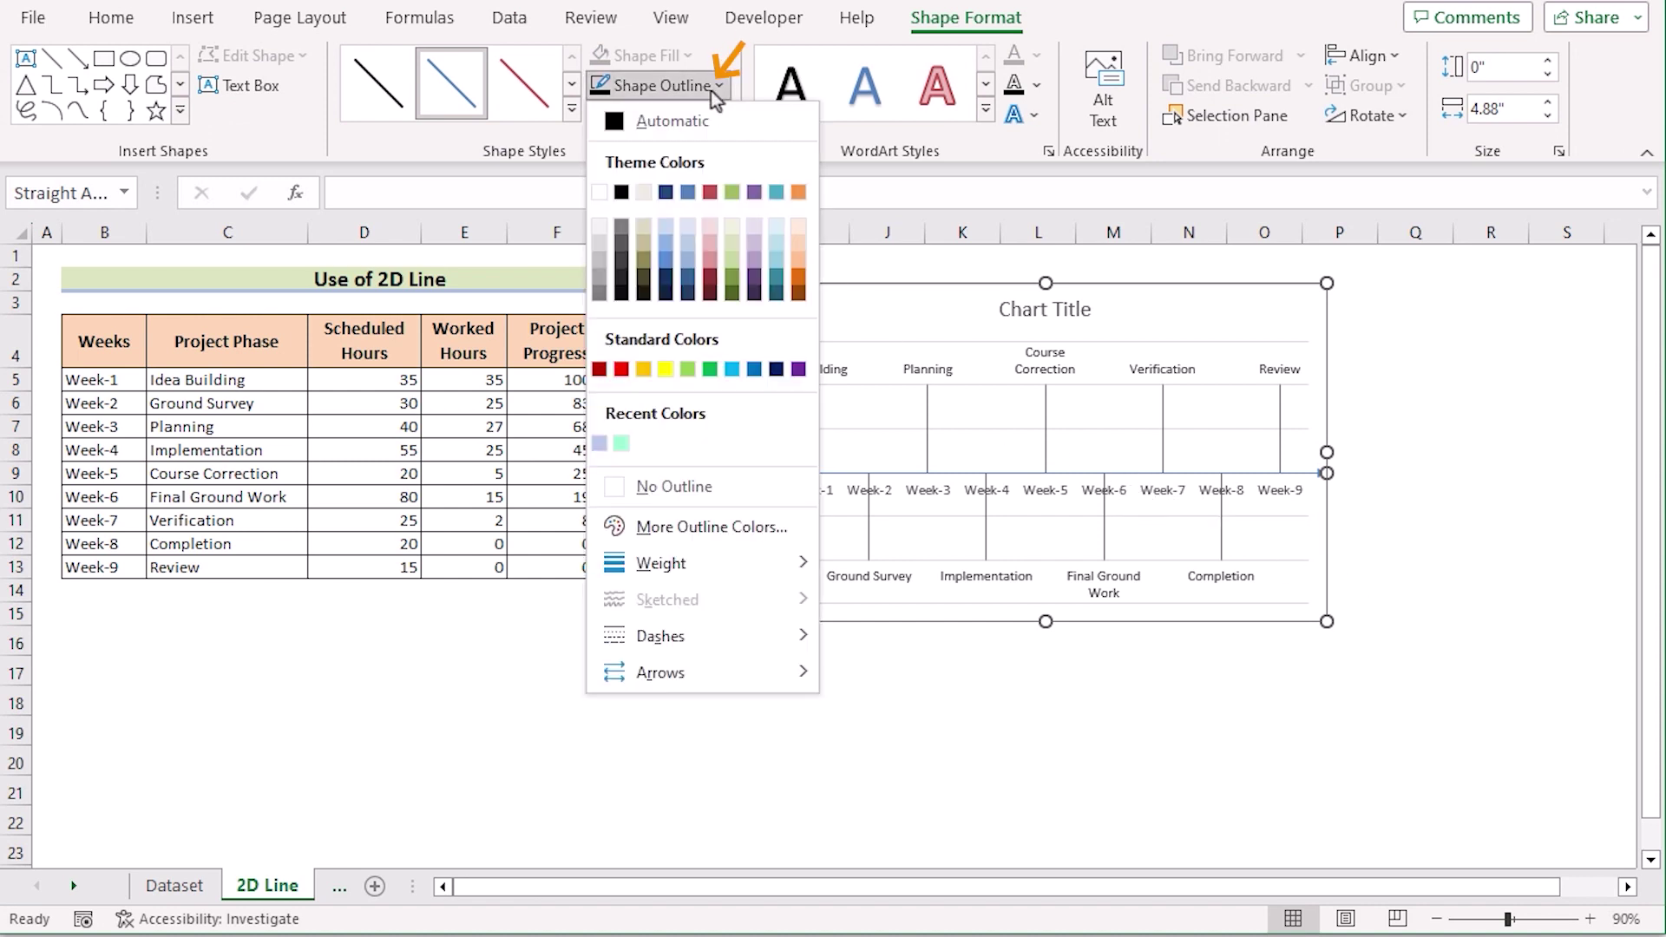
click(622, 195)
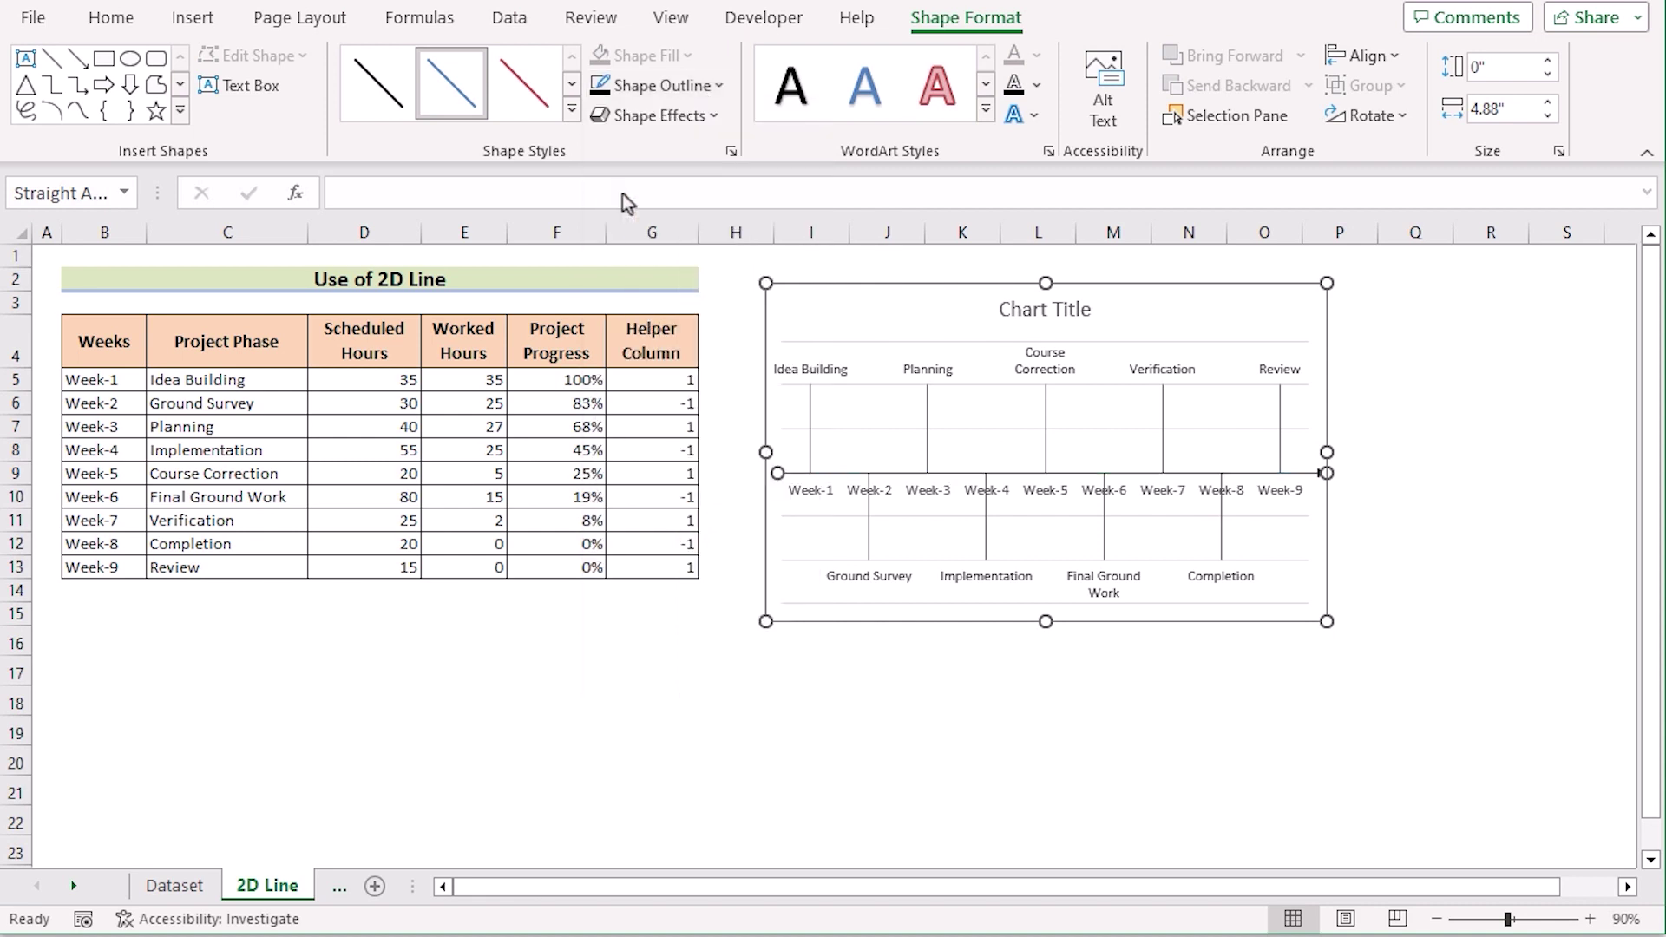
click(710, 87)
click(656, 566)
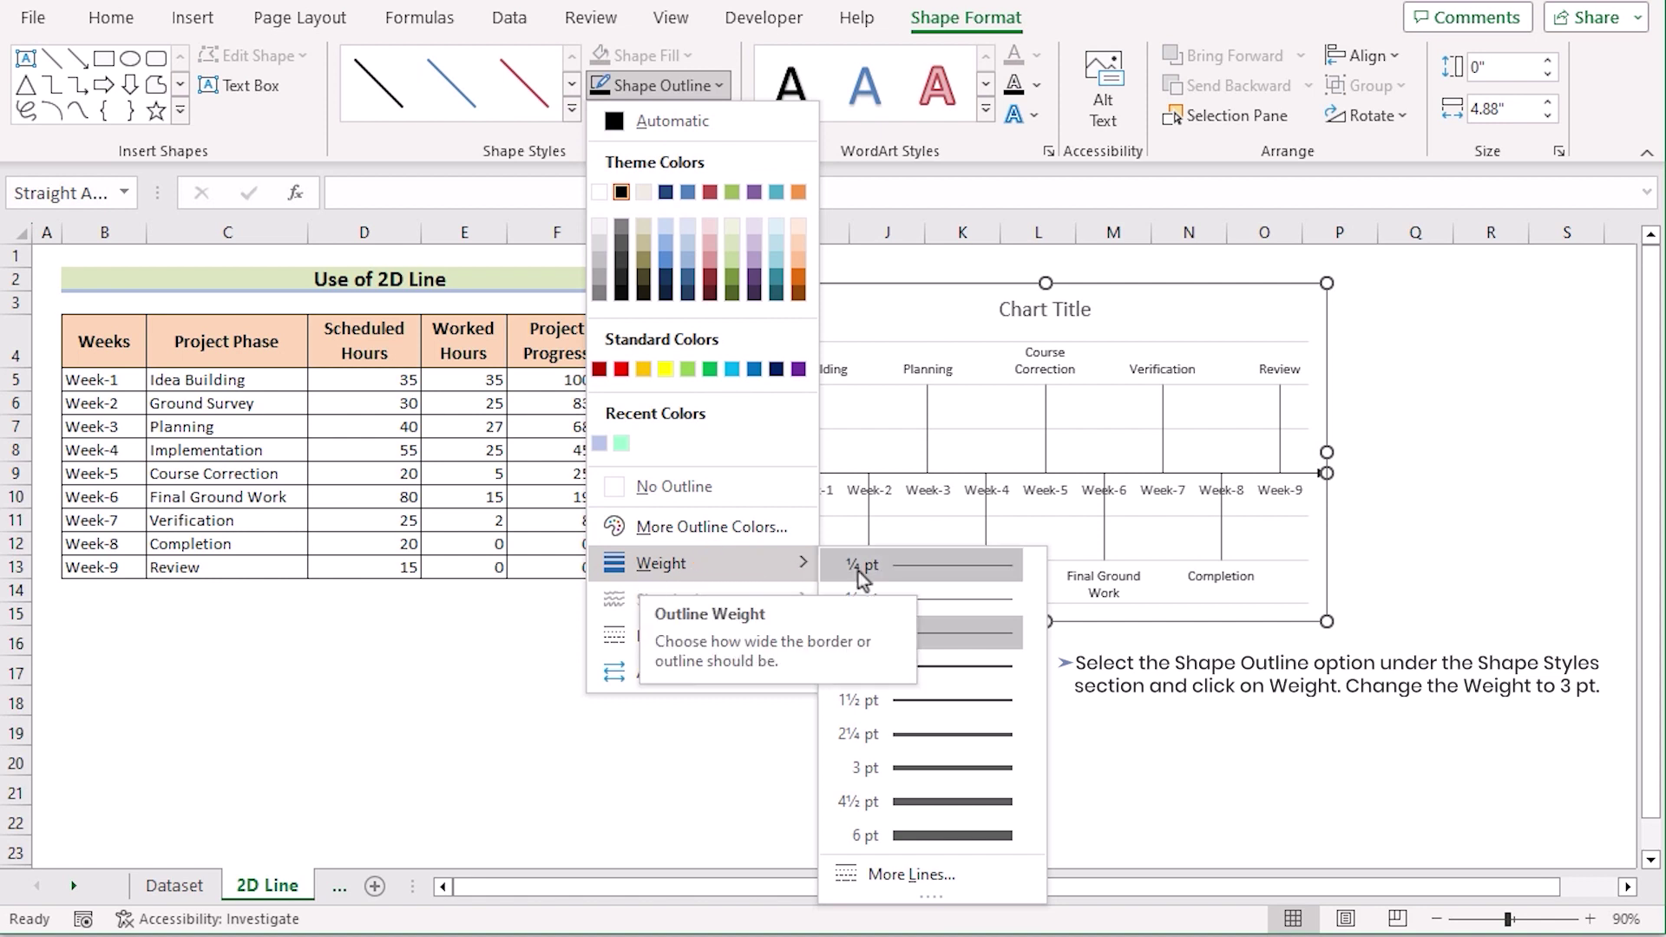
click(945, 767)
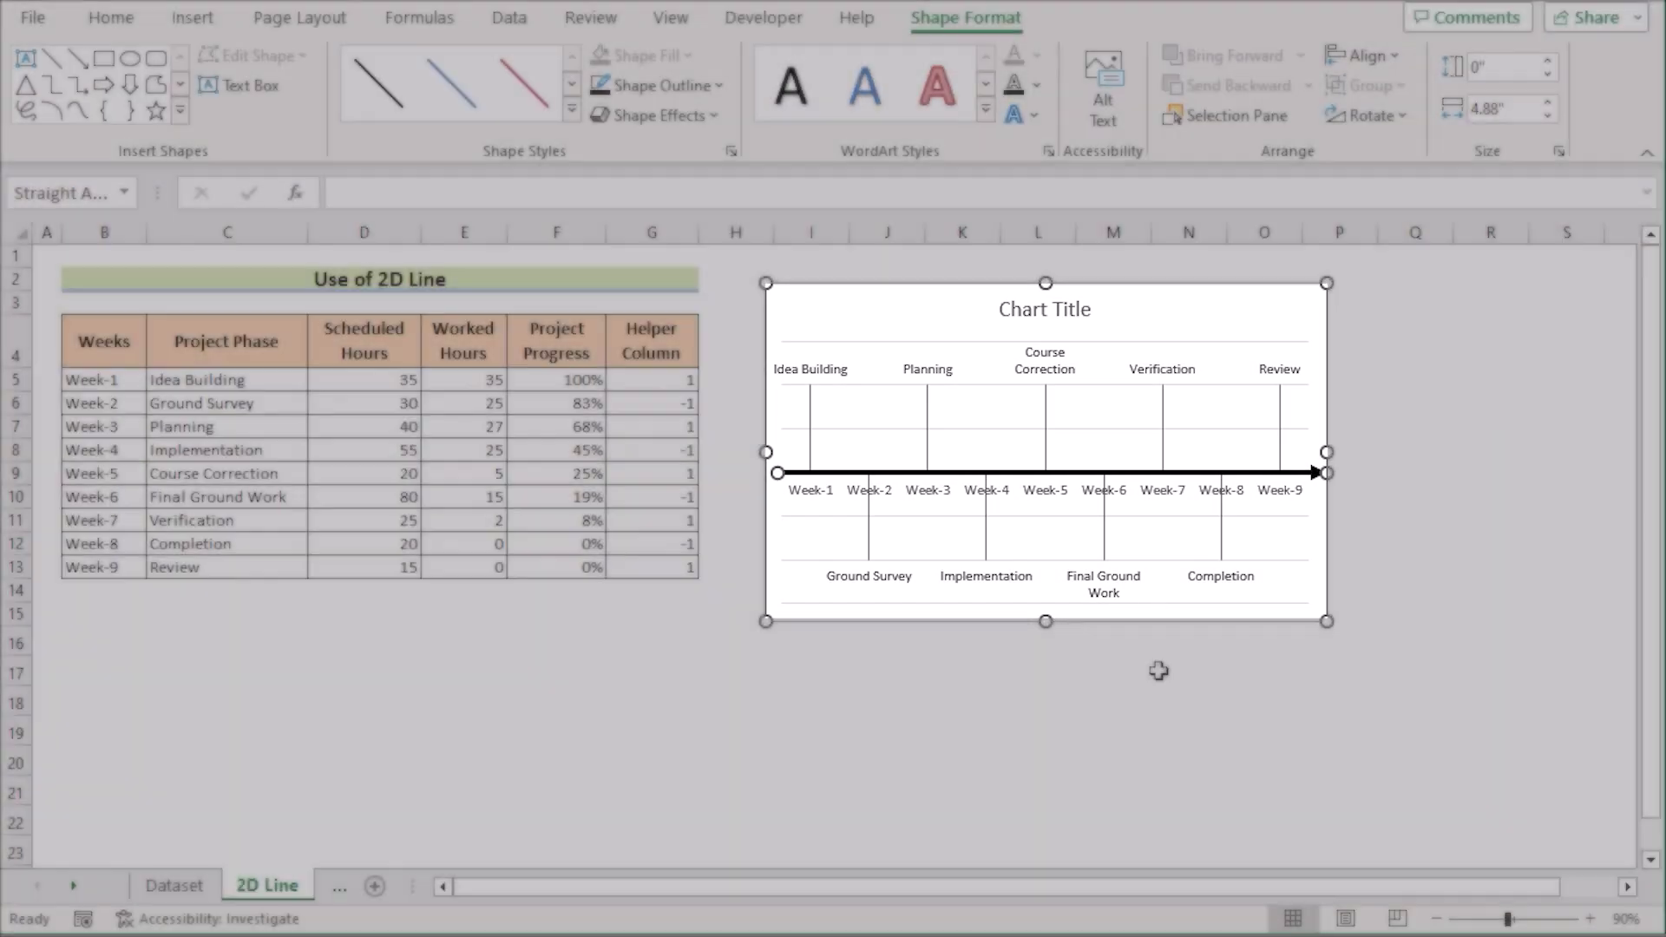
Step: Remove the gridlines from the timeline chart
click(1315, 408)
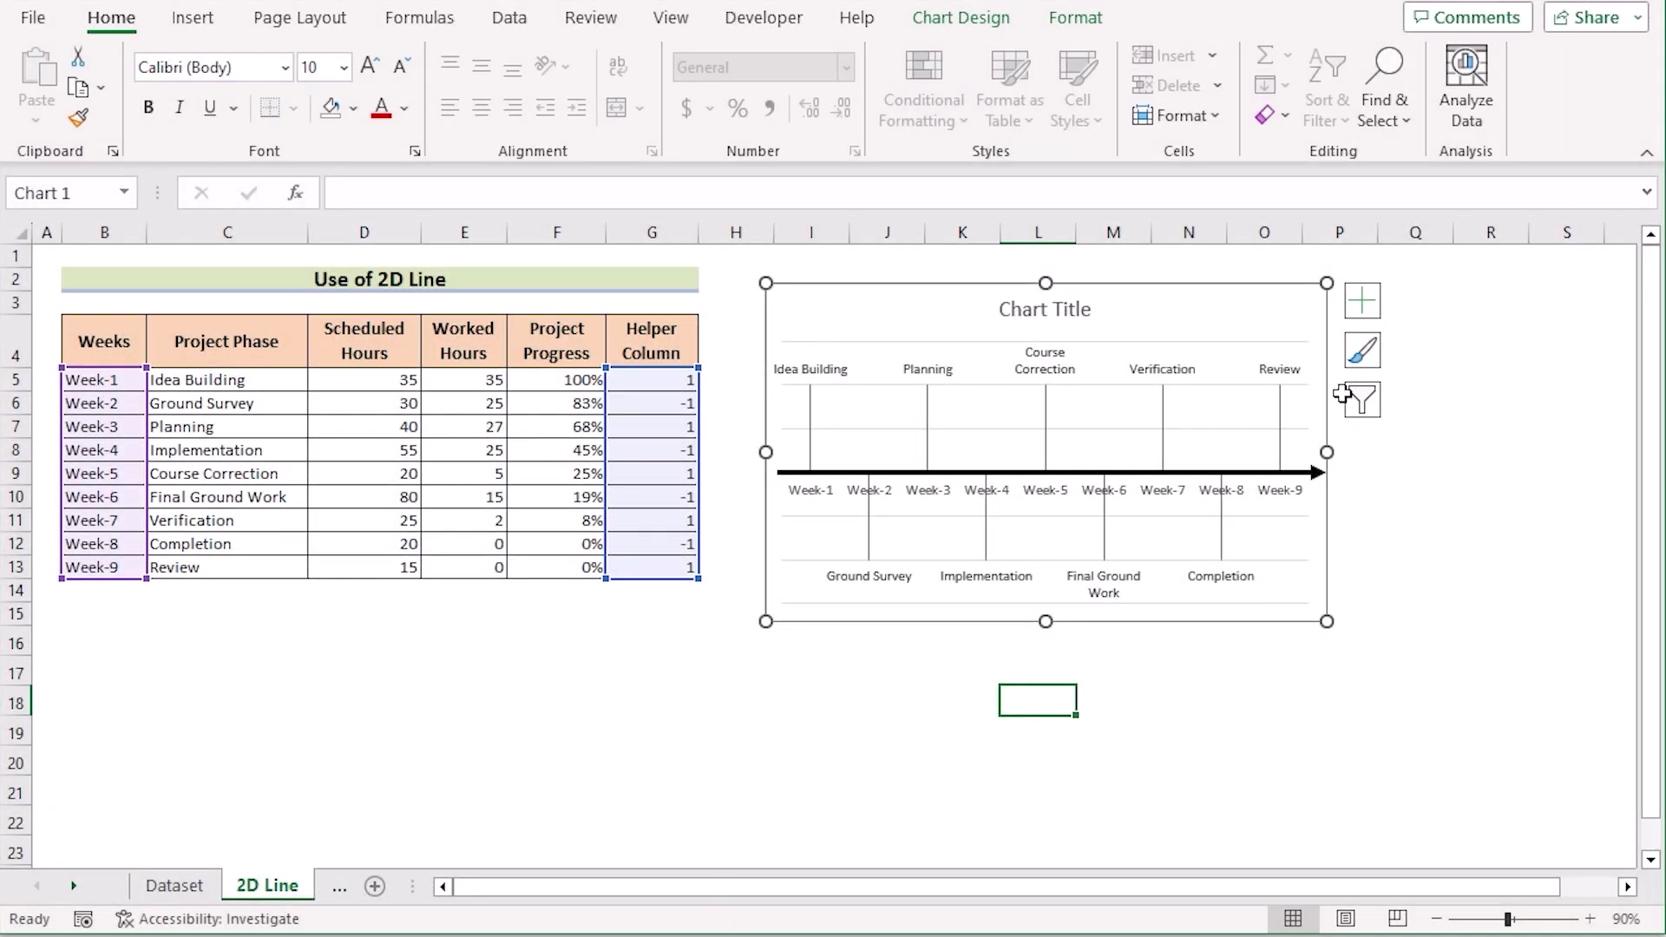
click(1372, 314)
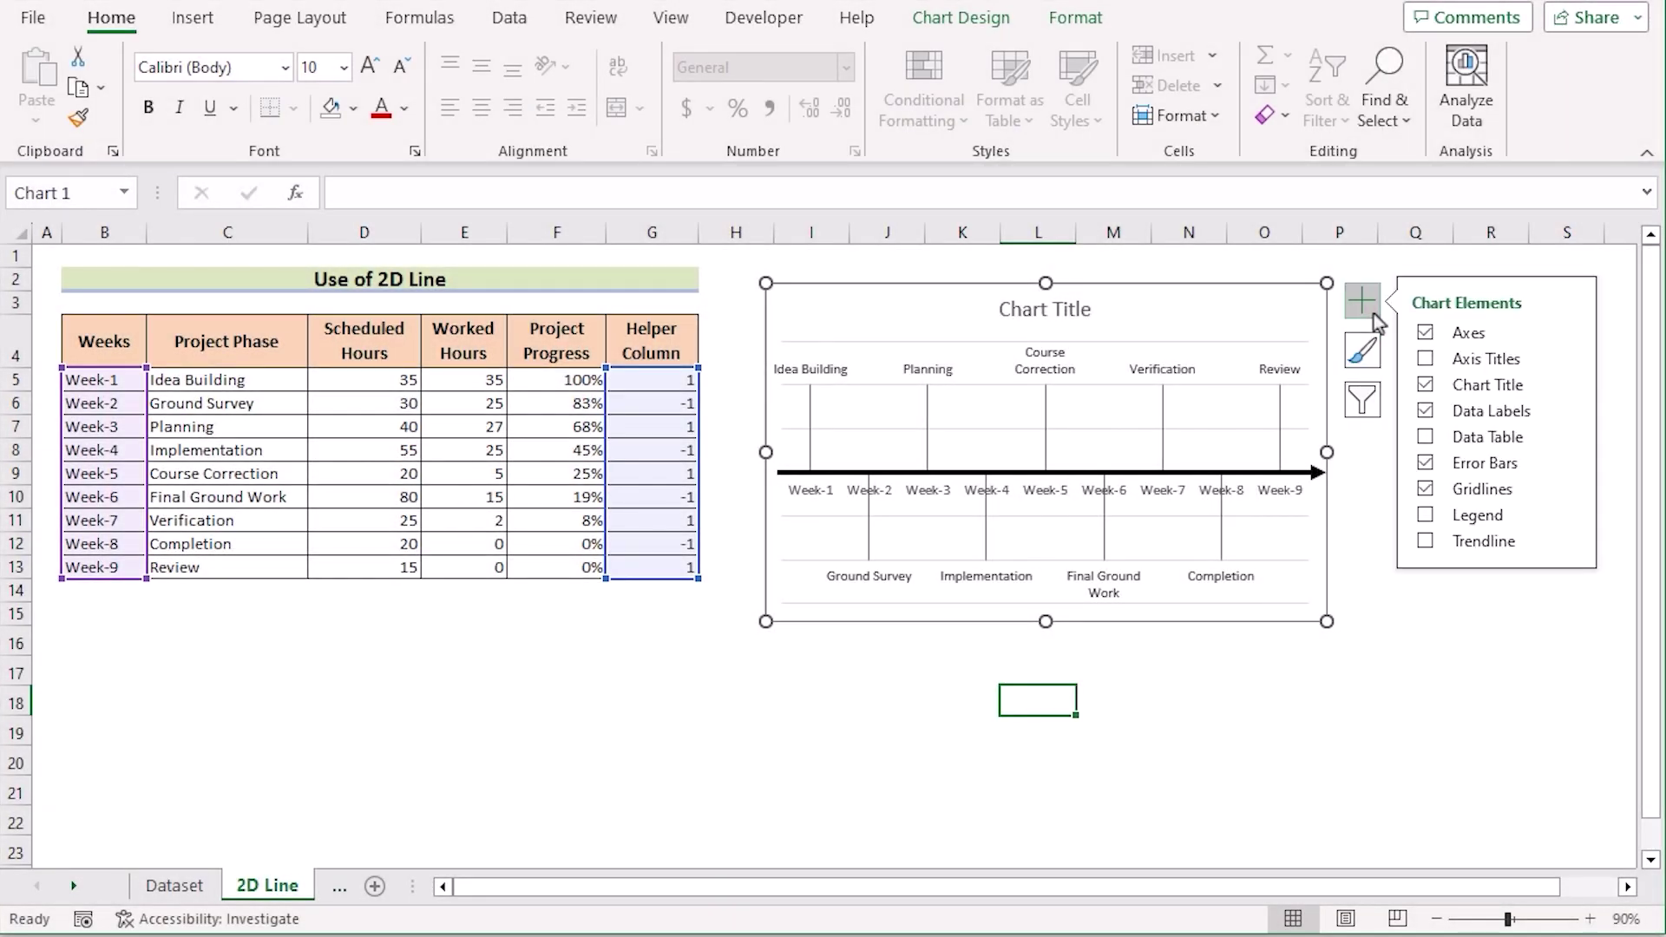
click(1426, 491)
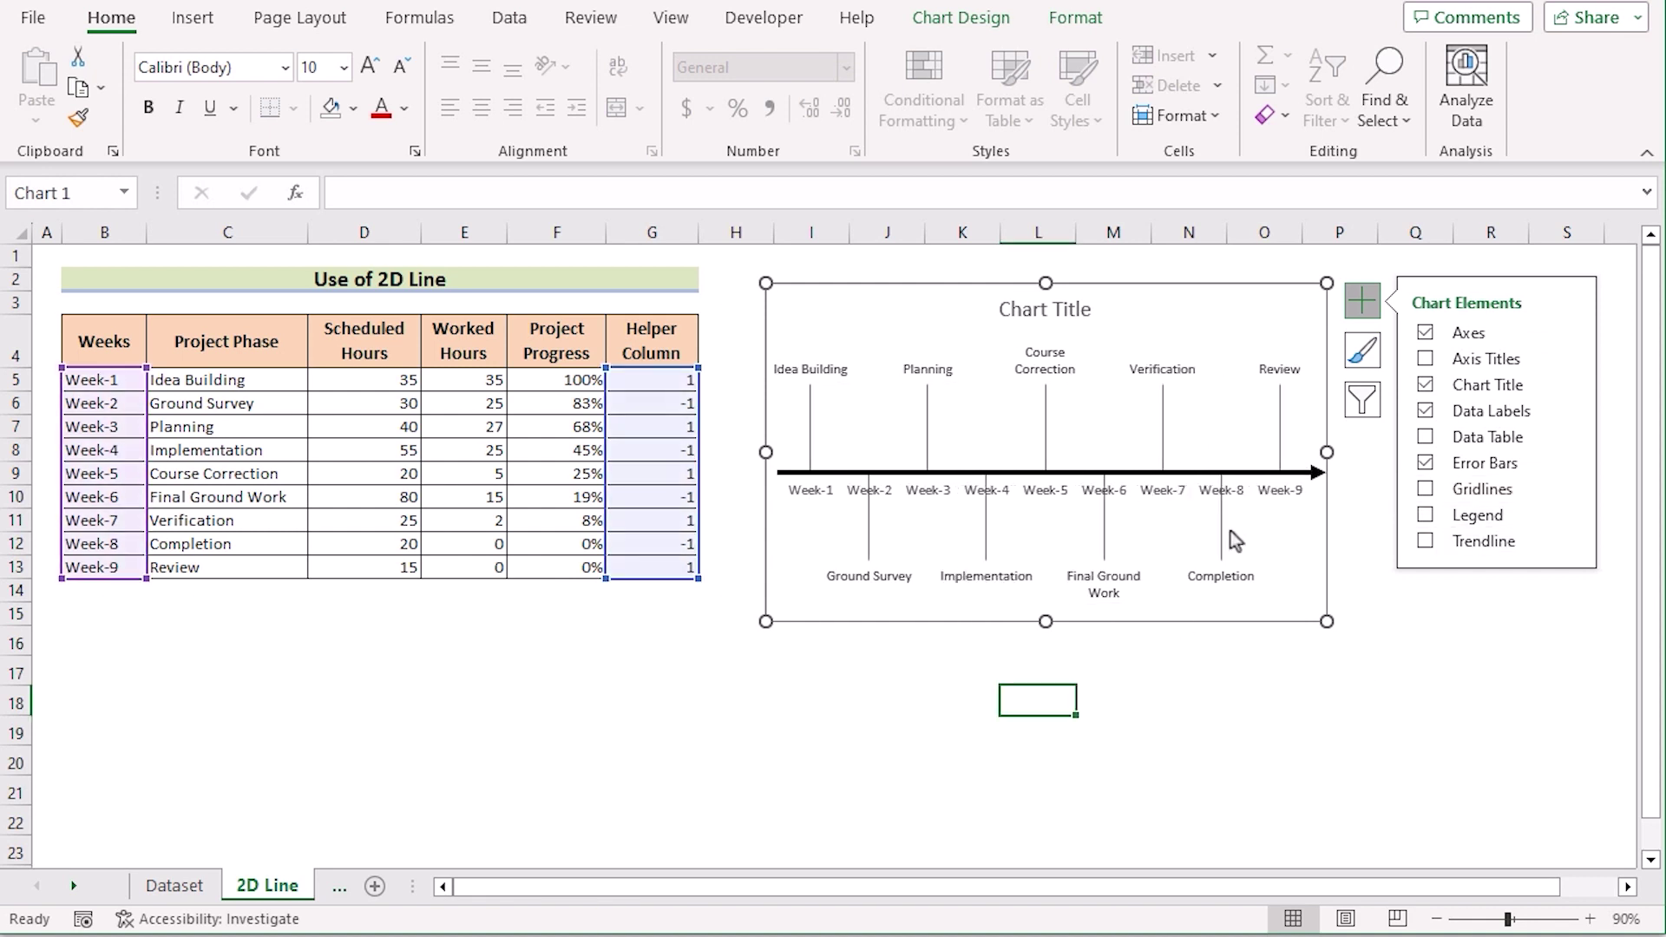
Step: Change the chart title to "Project Time Line" and enlarge the chart from its lower-right corner
click(1090, 309)
triple_click(1089, 309)
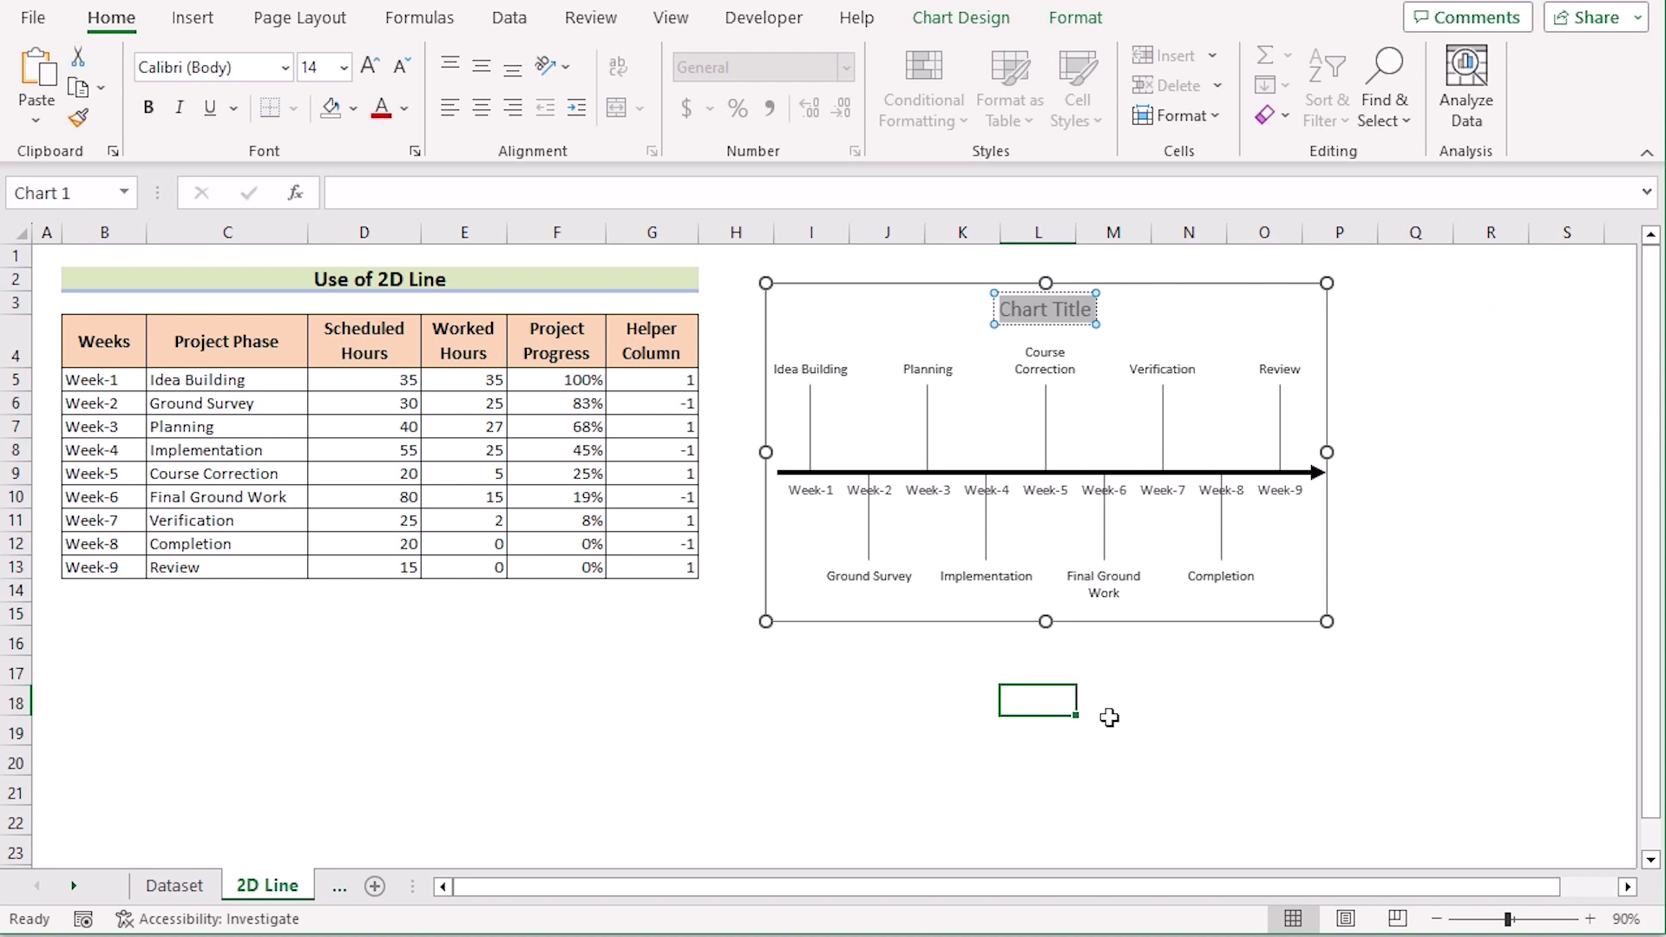
text(=)
click(1047, 309)
triple_click(1087, 310)
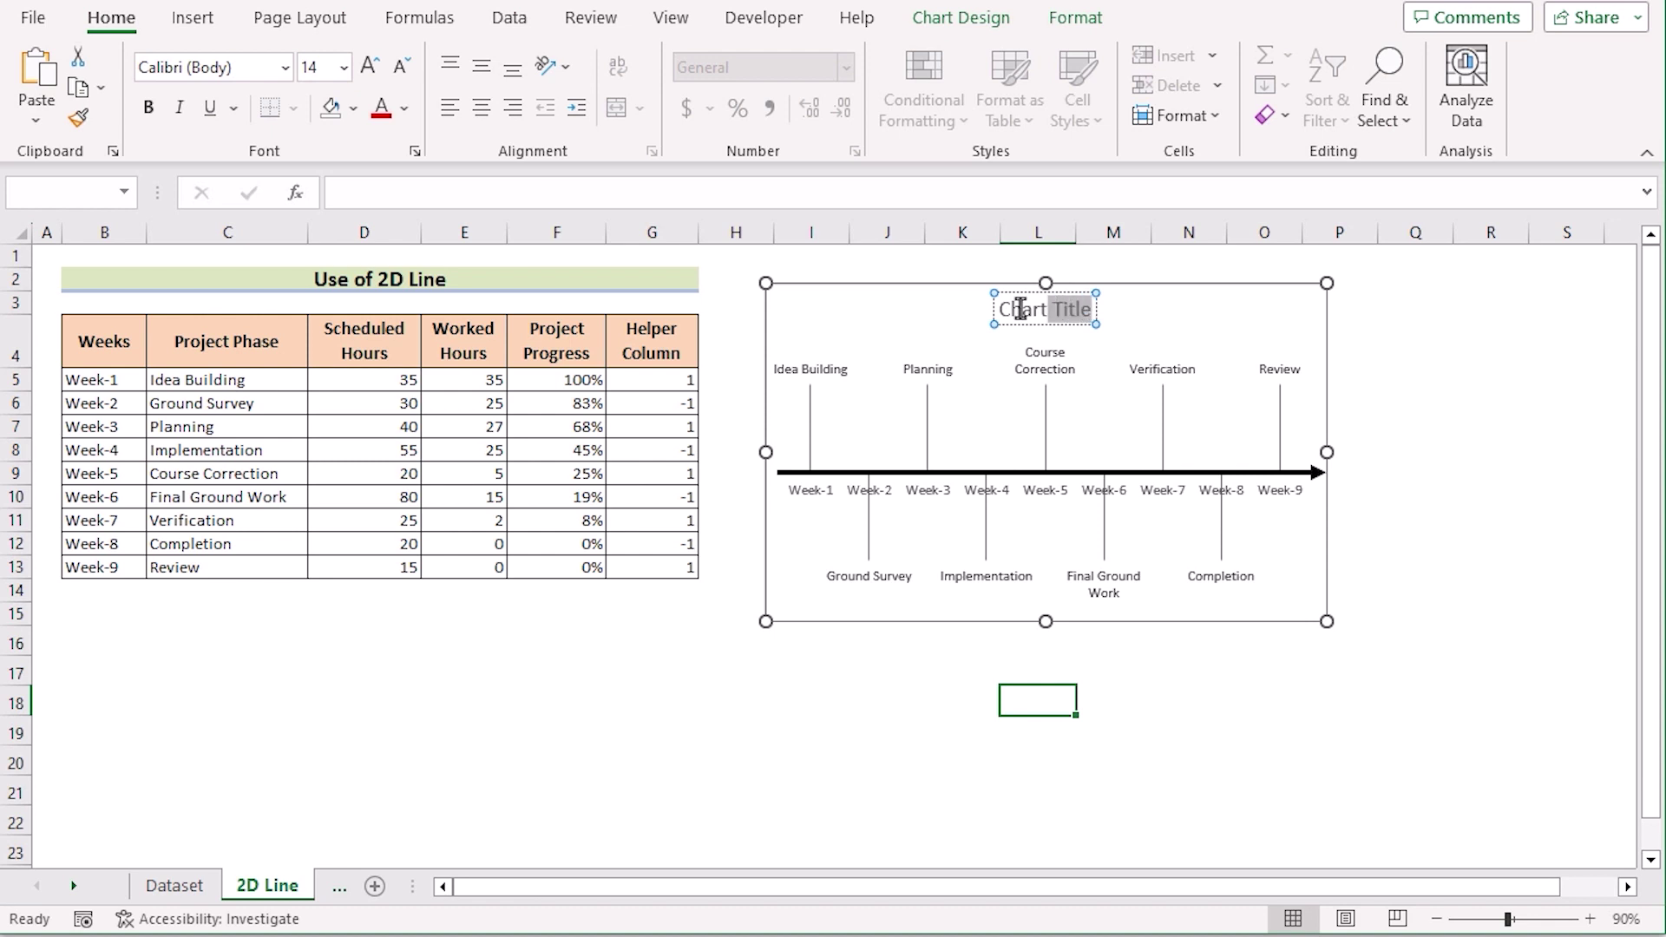
key(BackSpace)
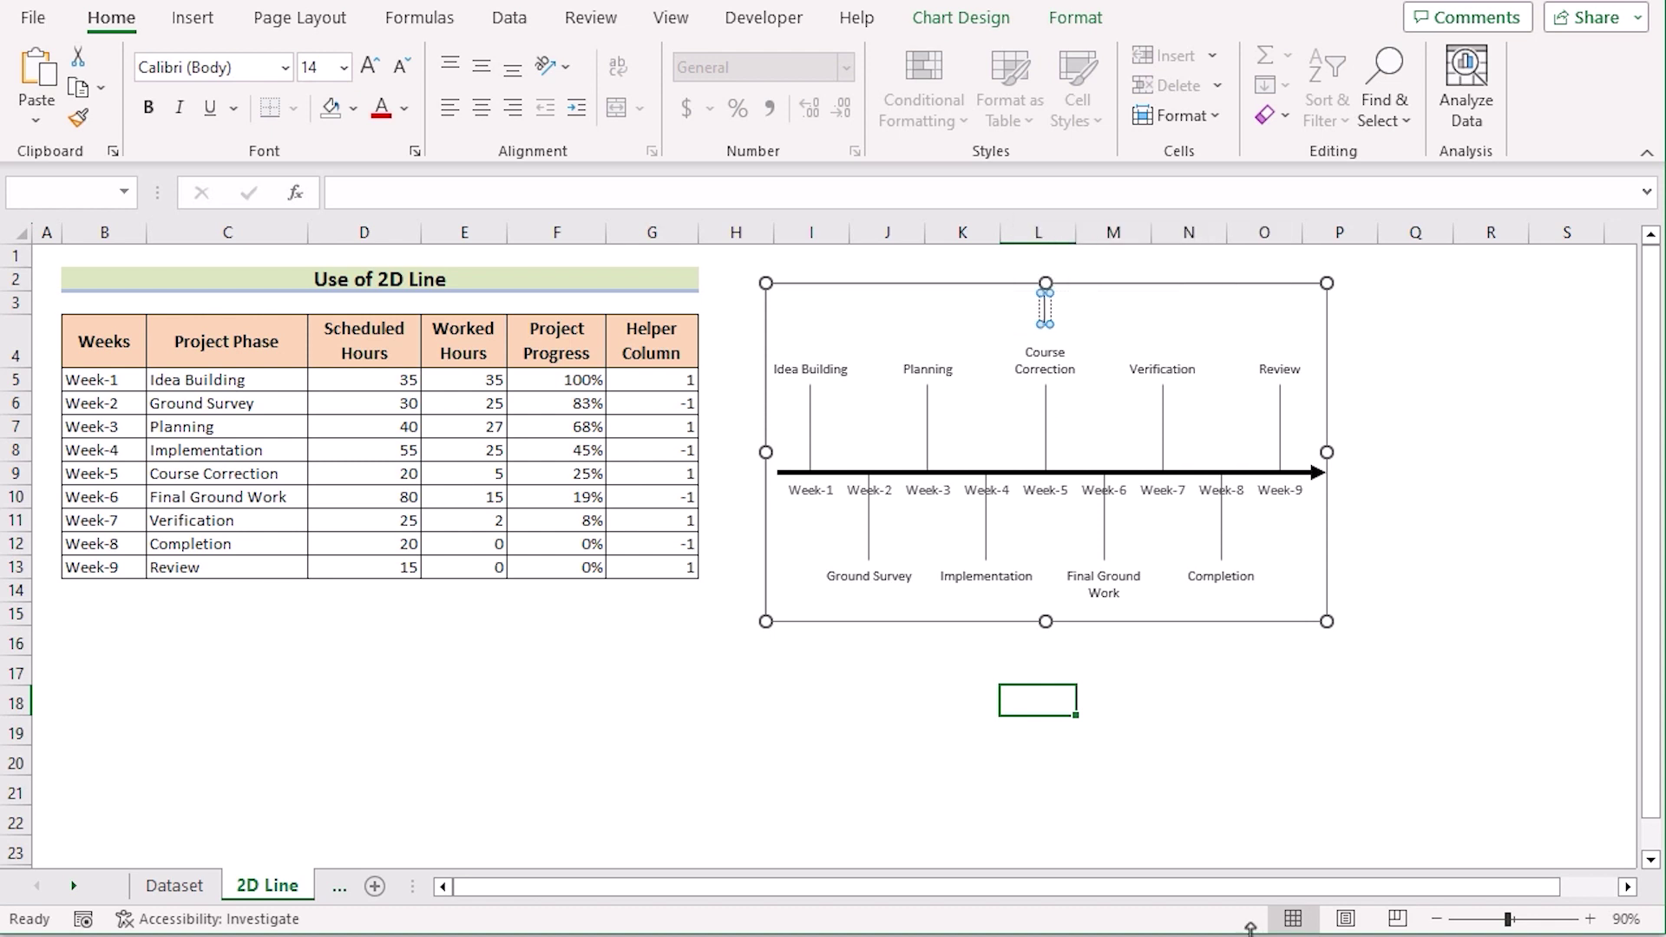
text(Project Time Line)
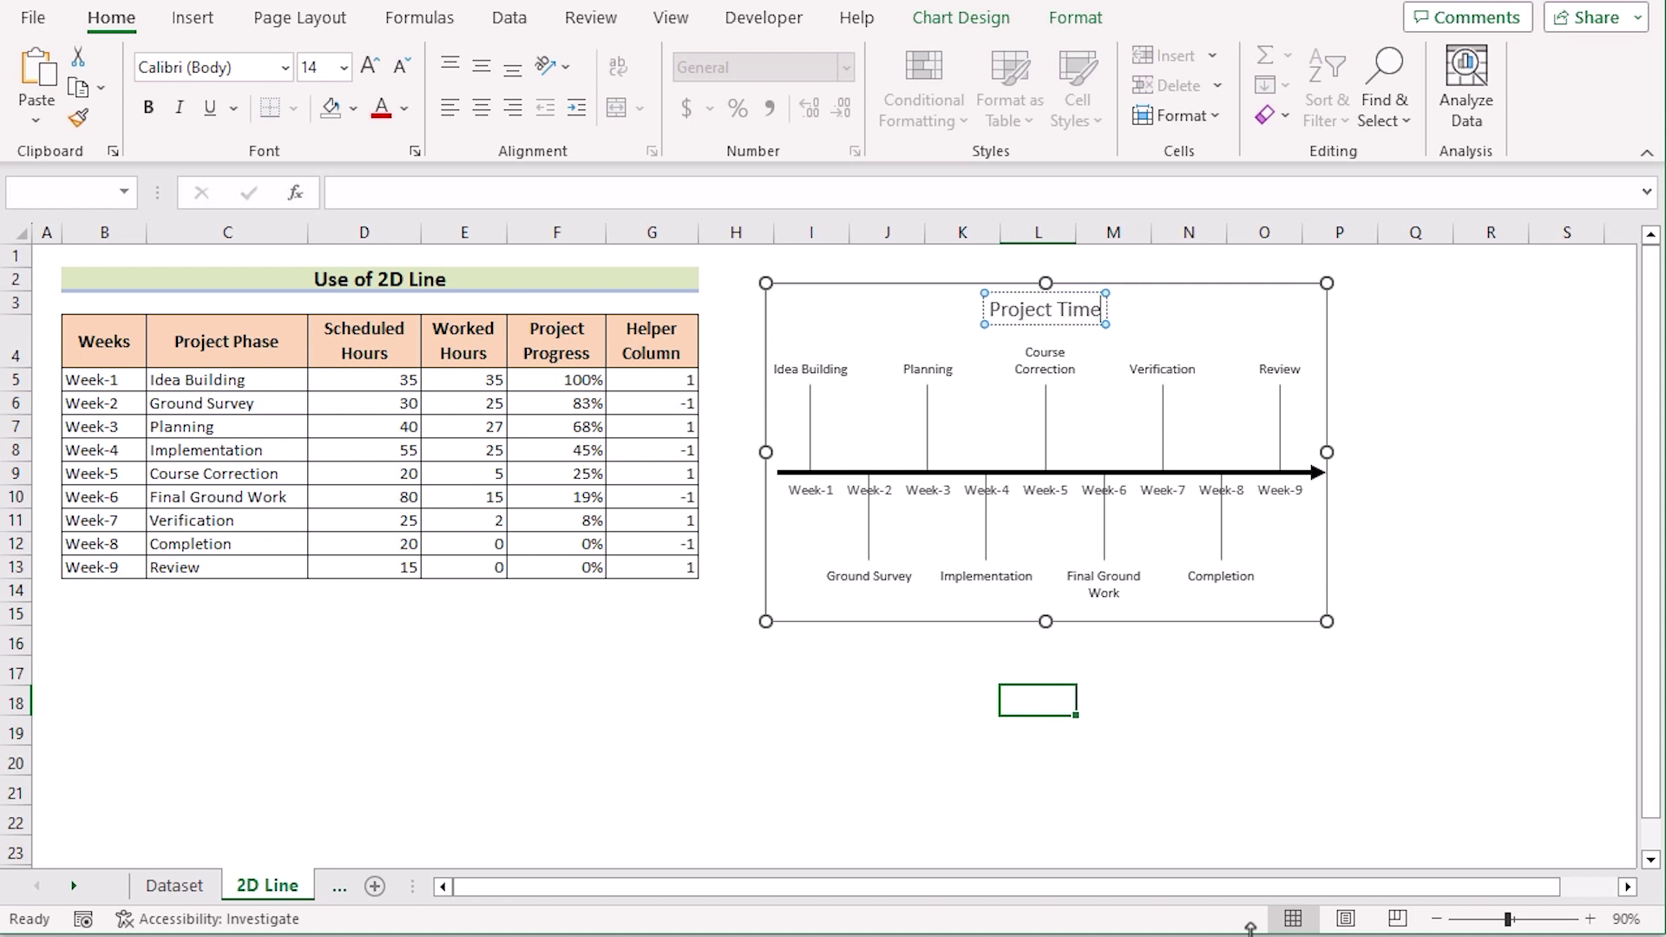
click(1293, 555)
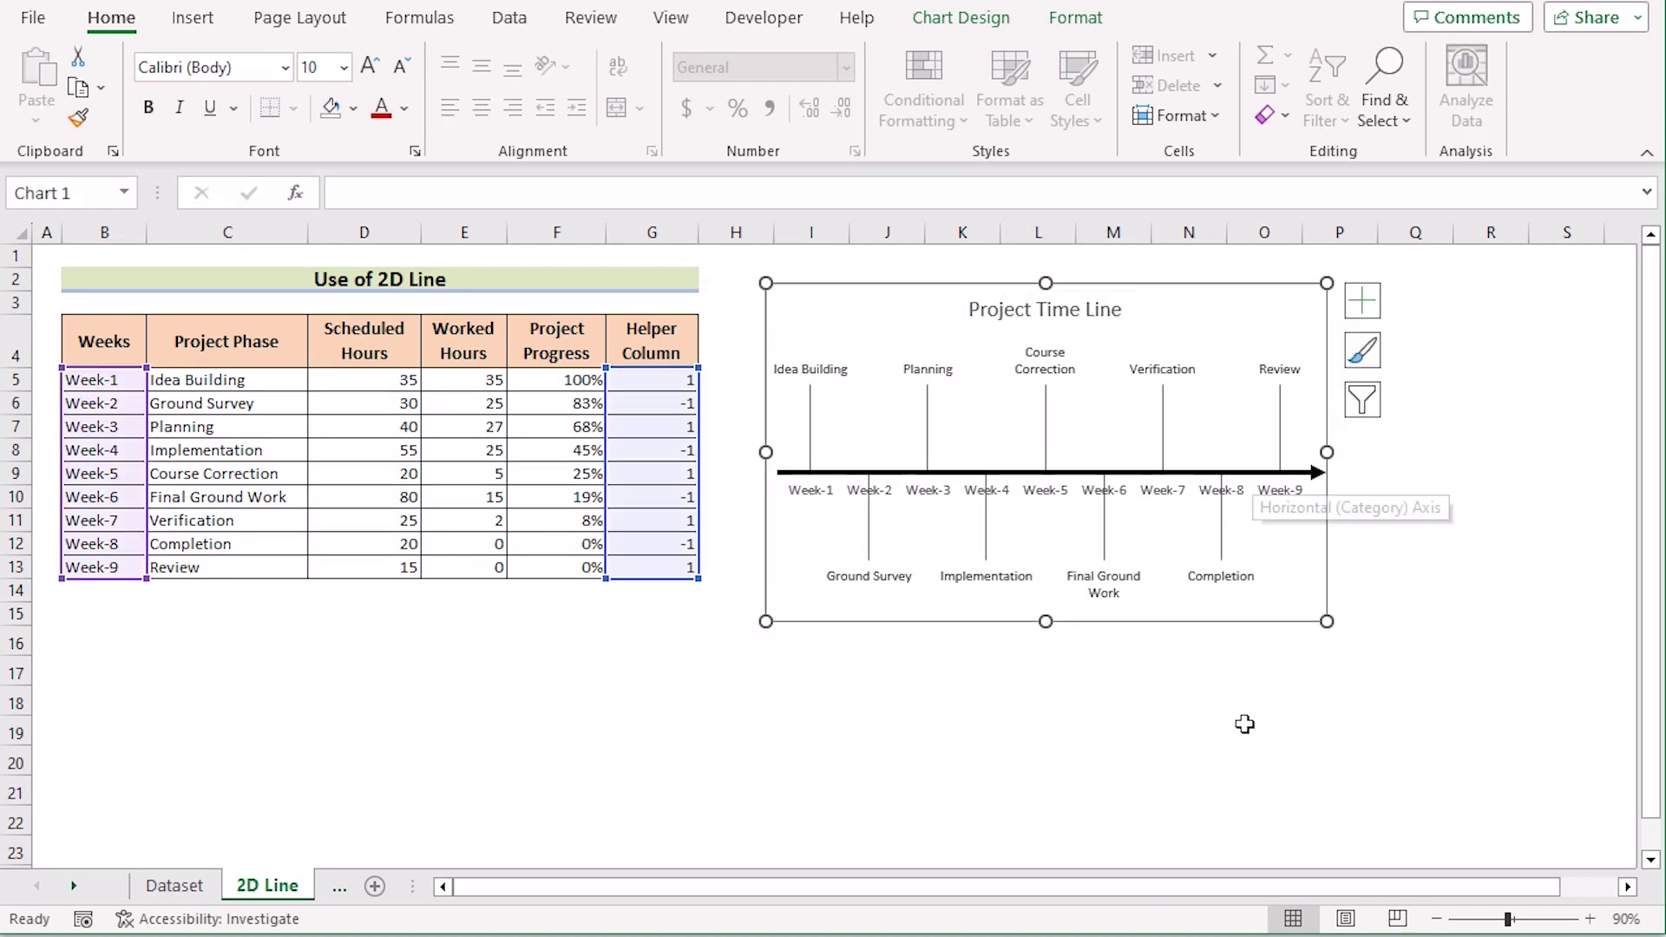
click(866, 474)
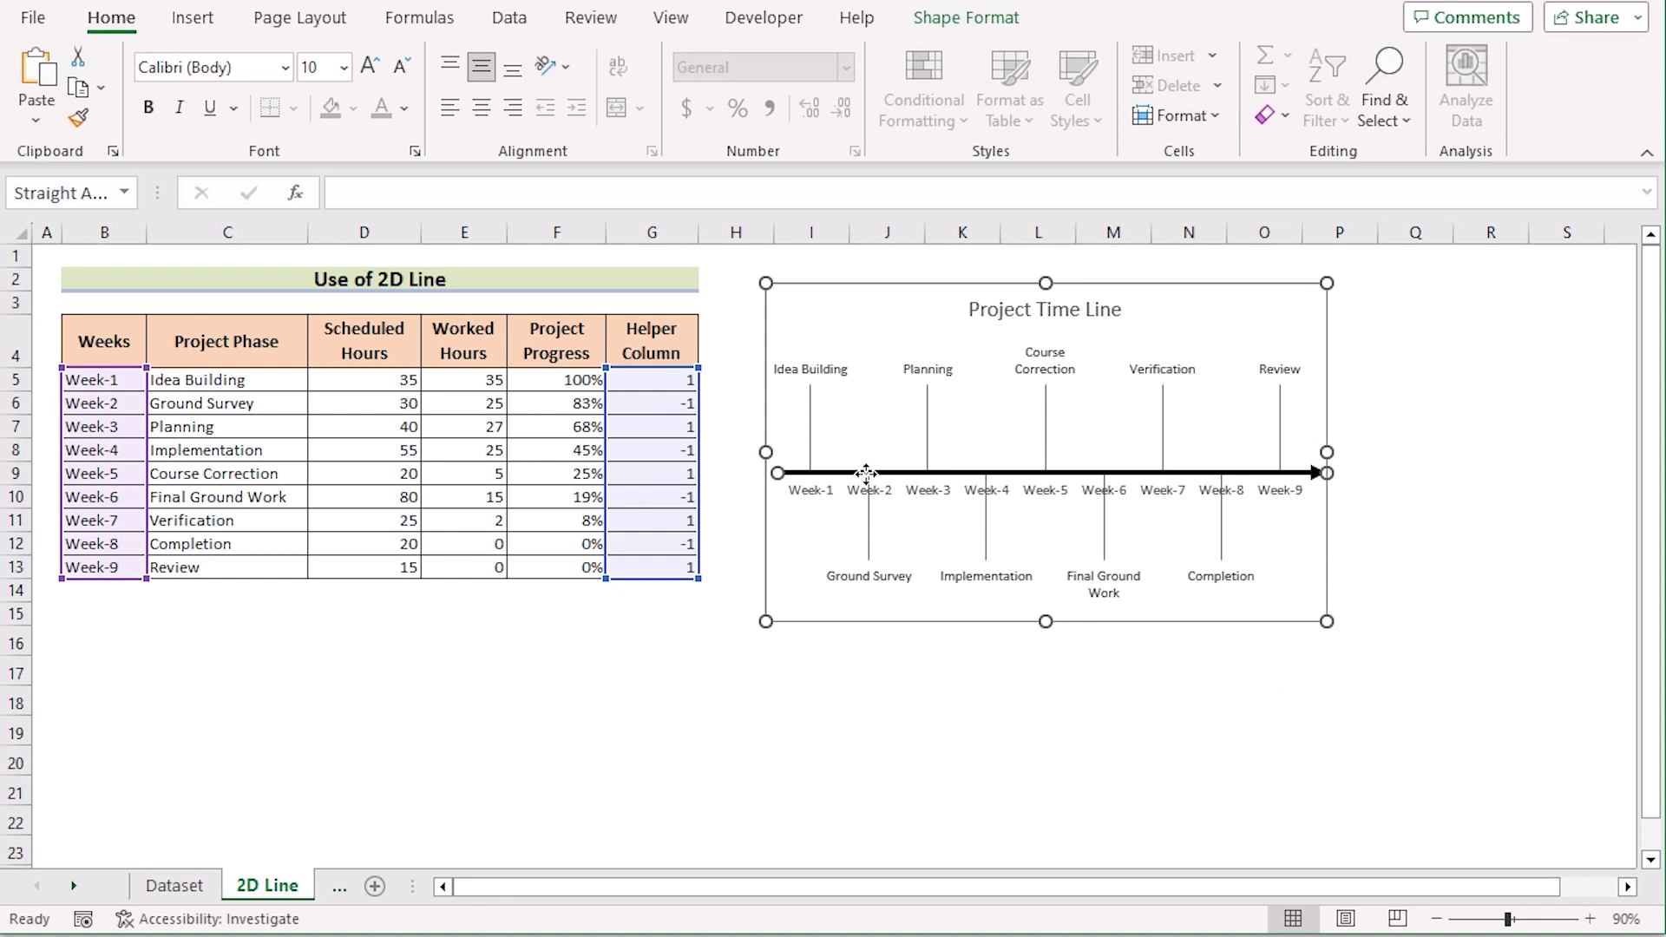
drag(1326, 621, 1419, 694)
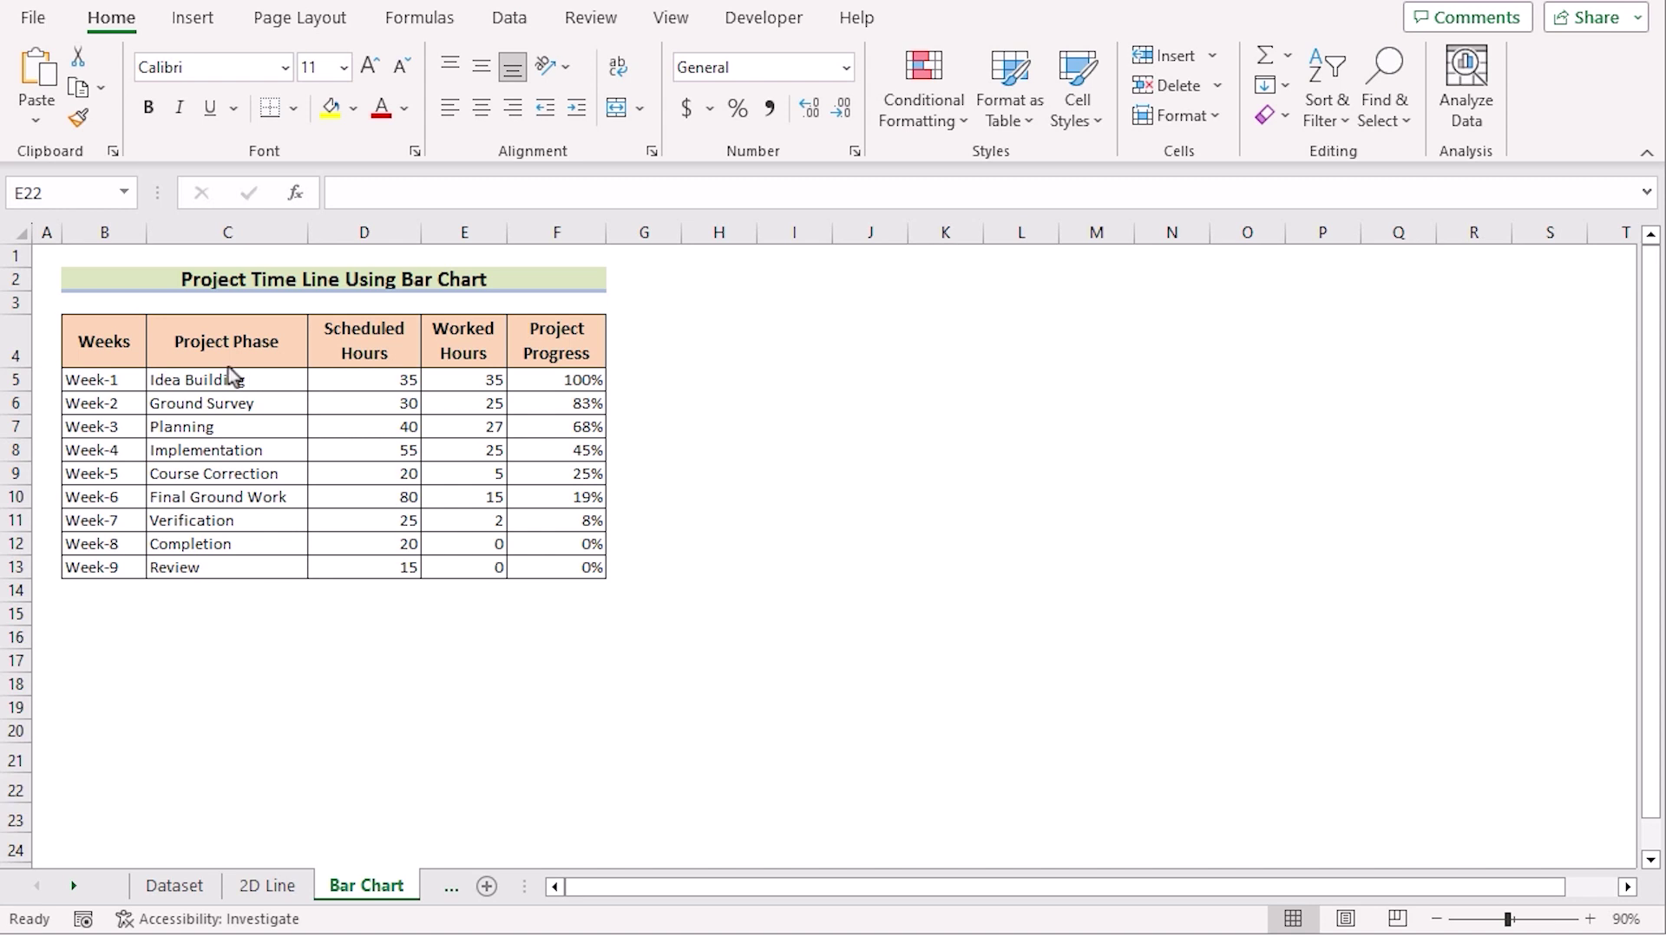
Step: Insert a 2-D clustered column chart from B4:E13 on the Bar Chart sheet and place it beside the table
click(95, 341)
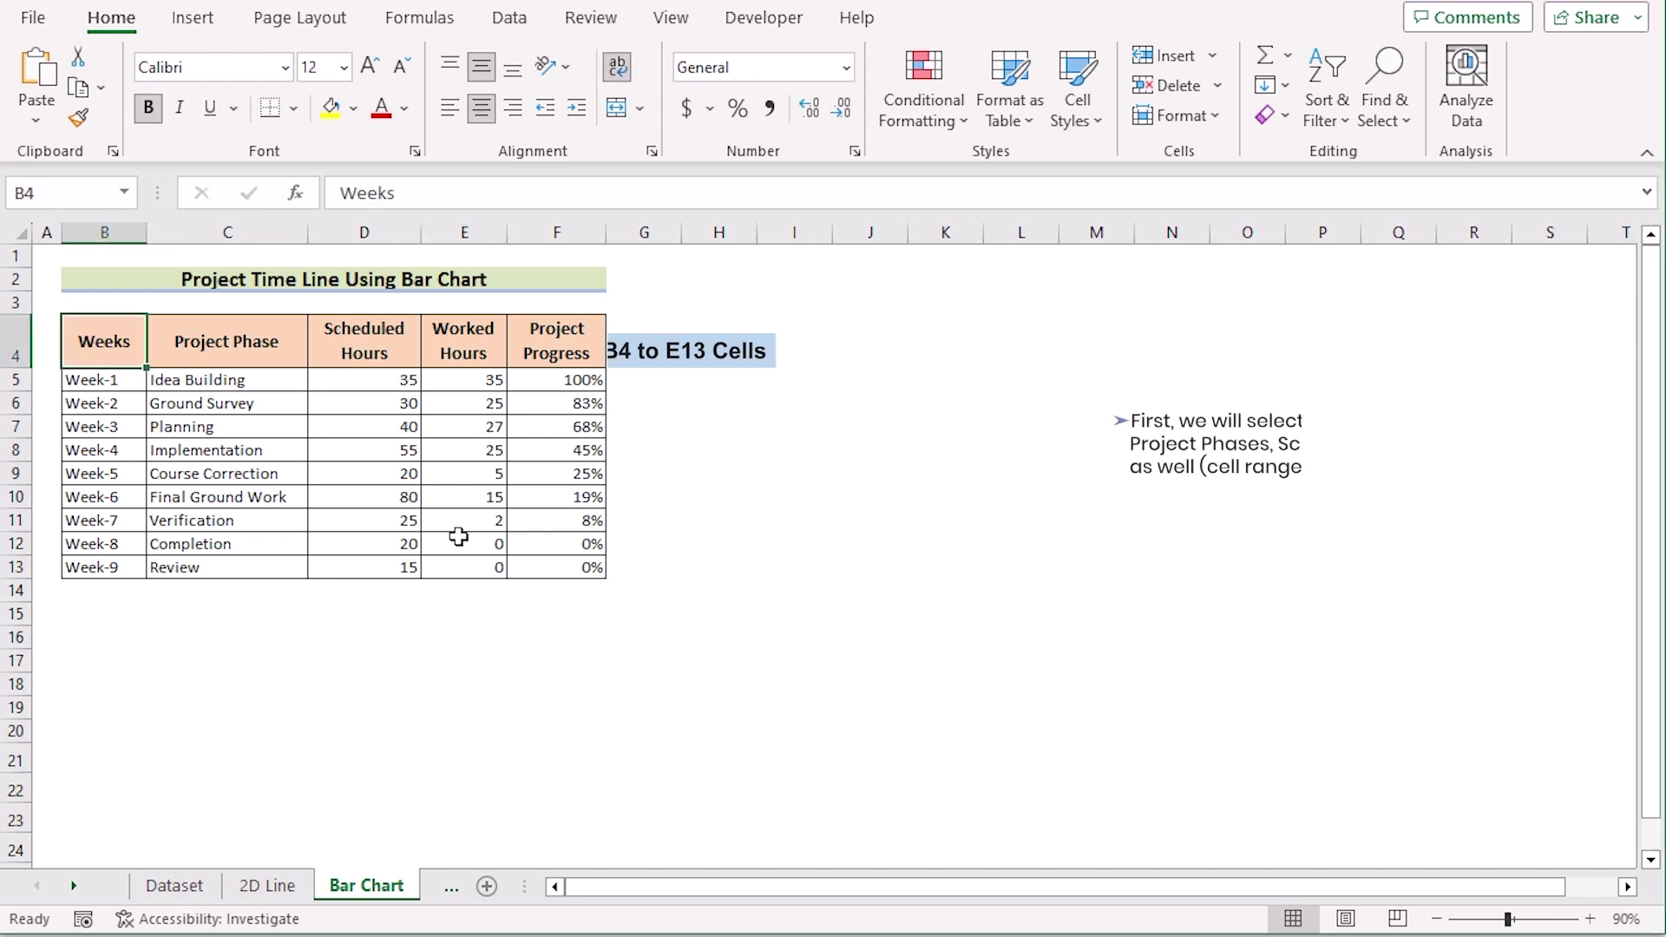
shift+click(484, 563)
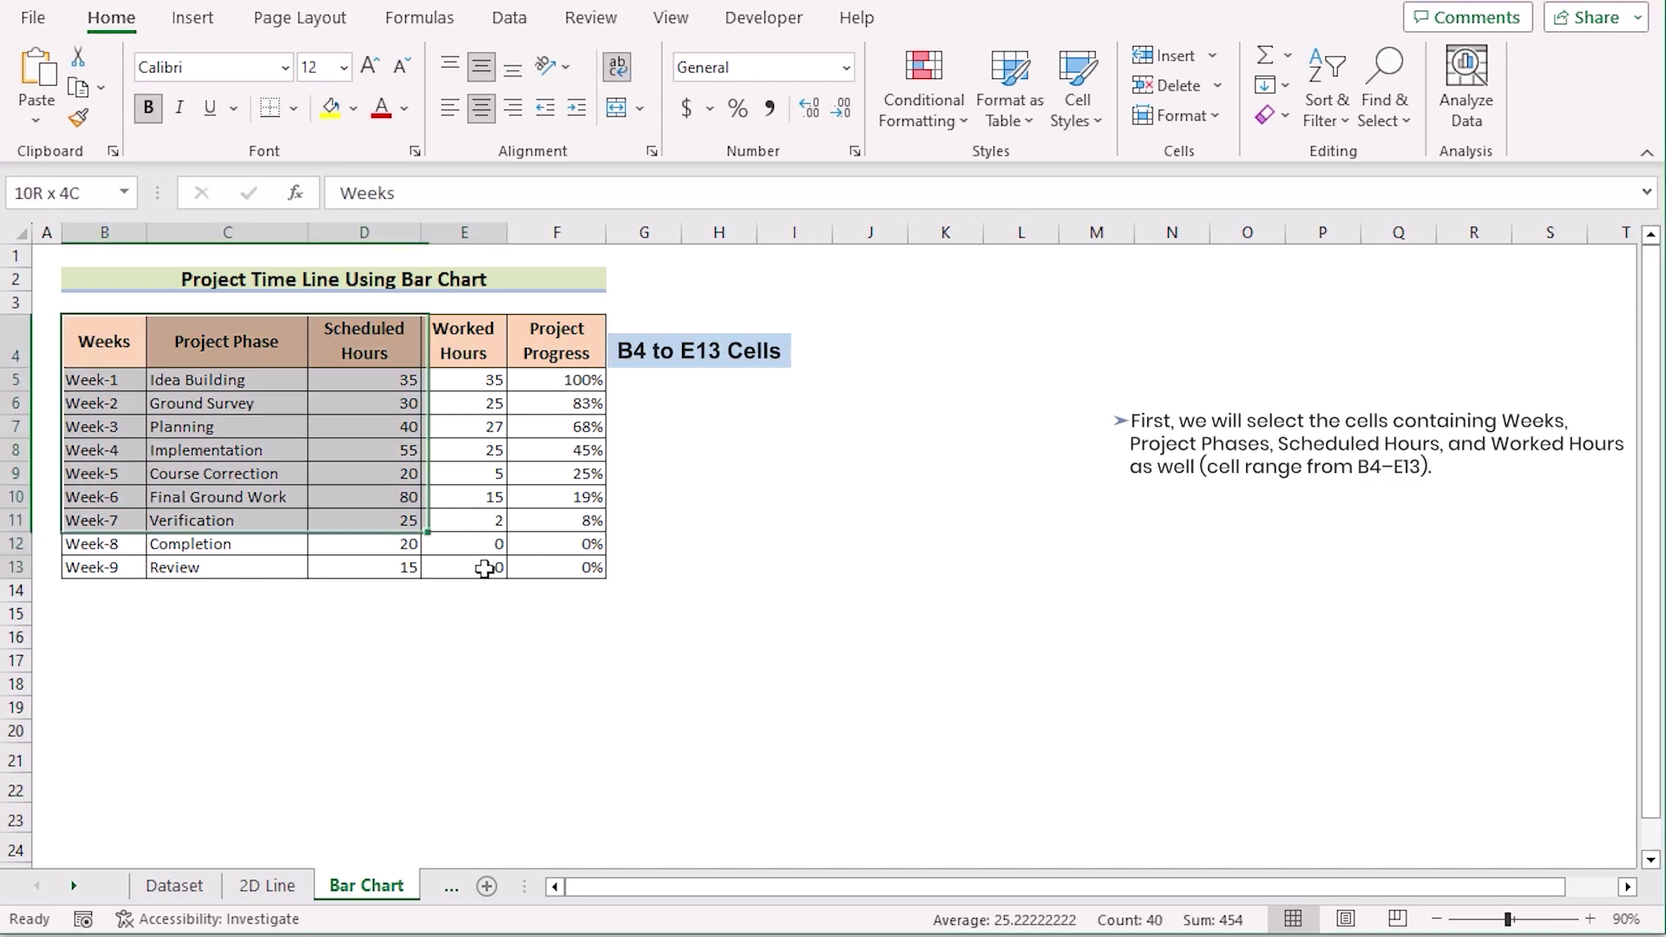
click(196, 20)
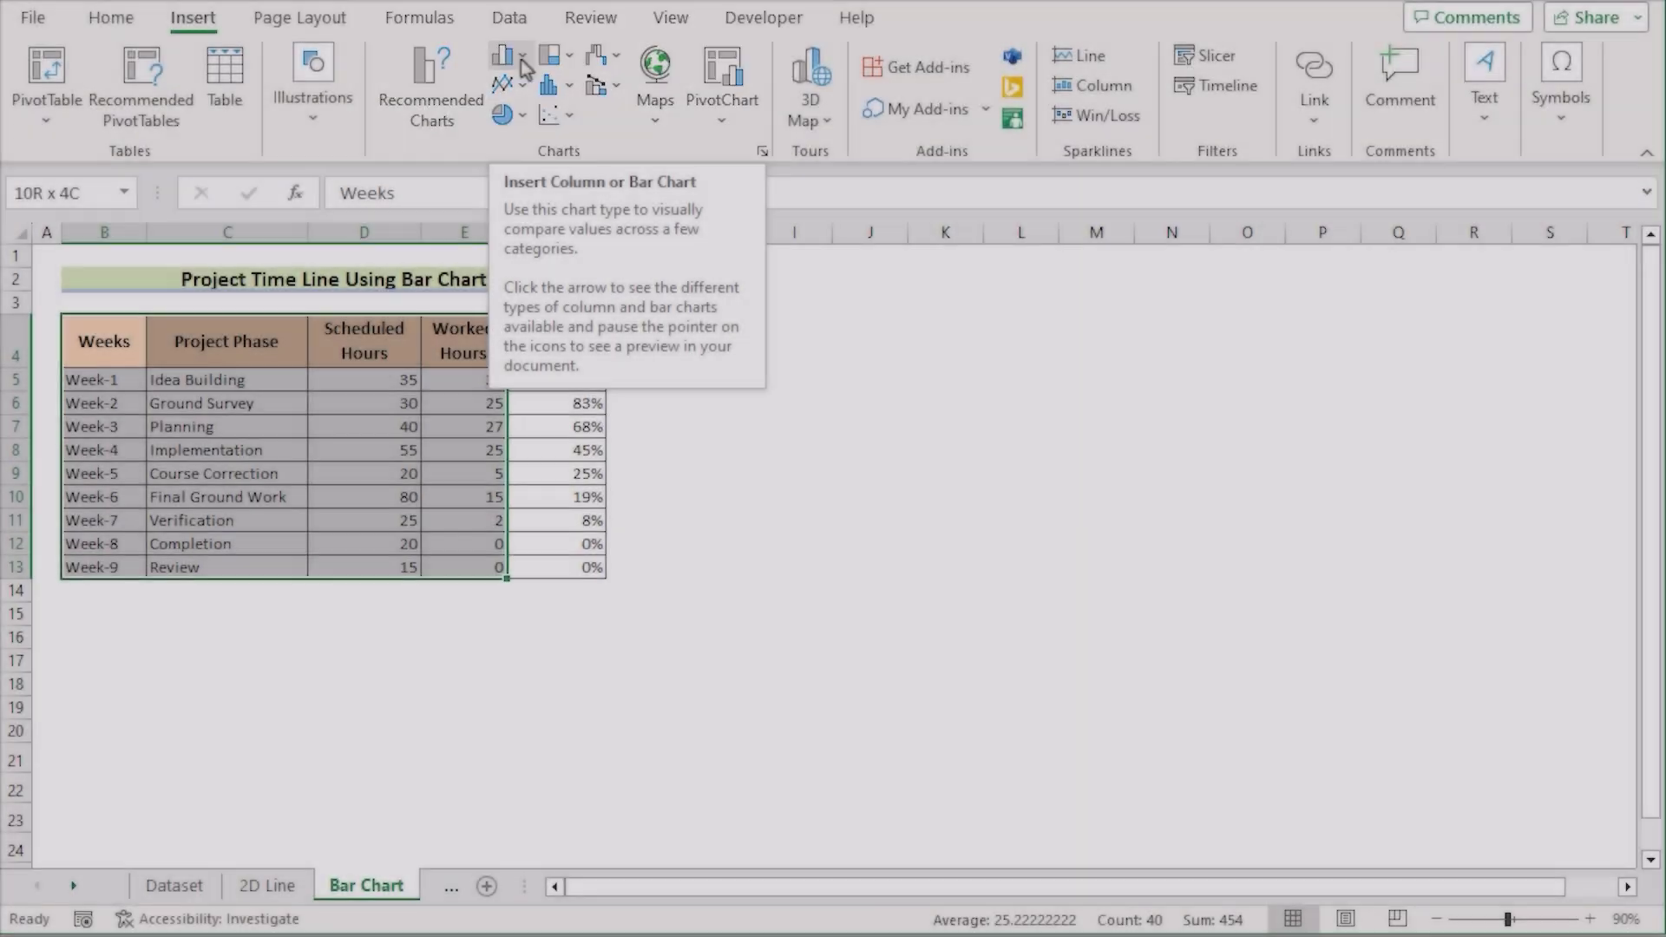
click(523, 60)
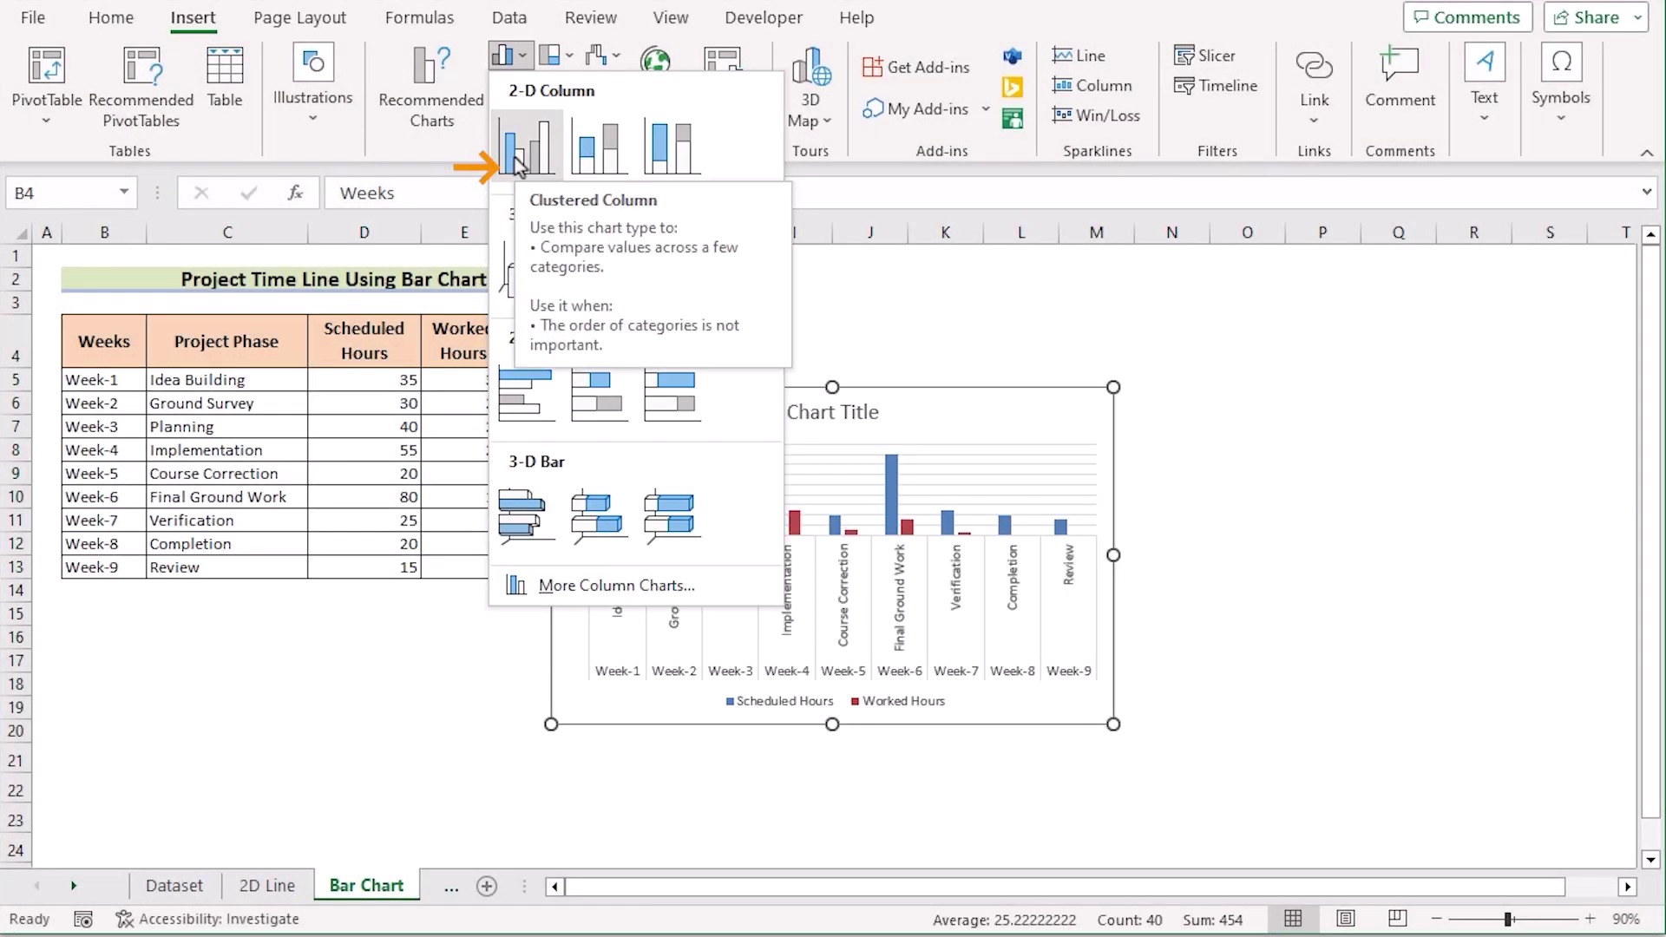
click(518, 164)
drag(929, 387, 1118, 304)
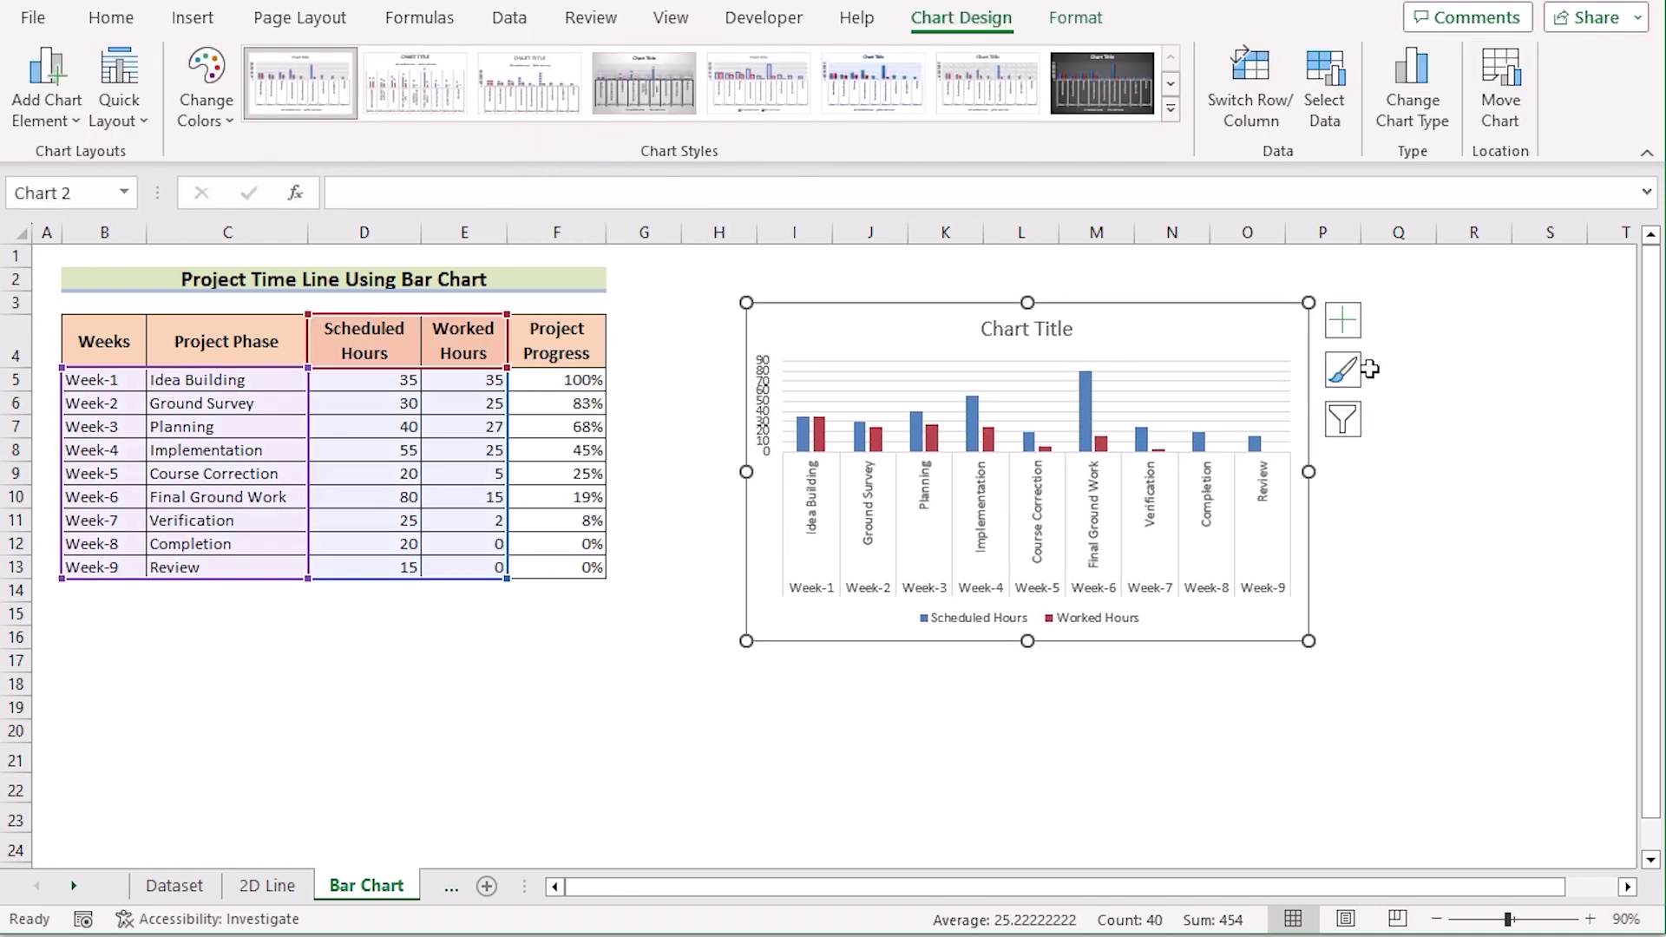
Step: Turn off the clustered column chart's primary vertical axis
click(1353, 336)
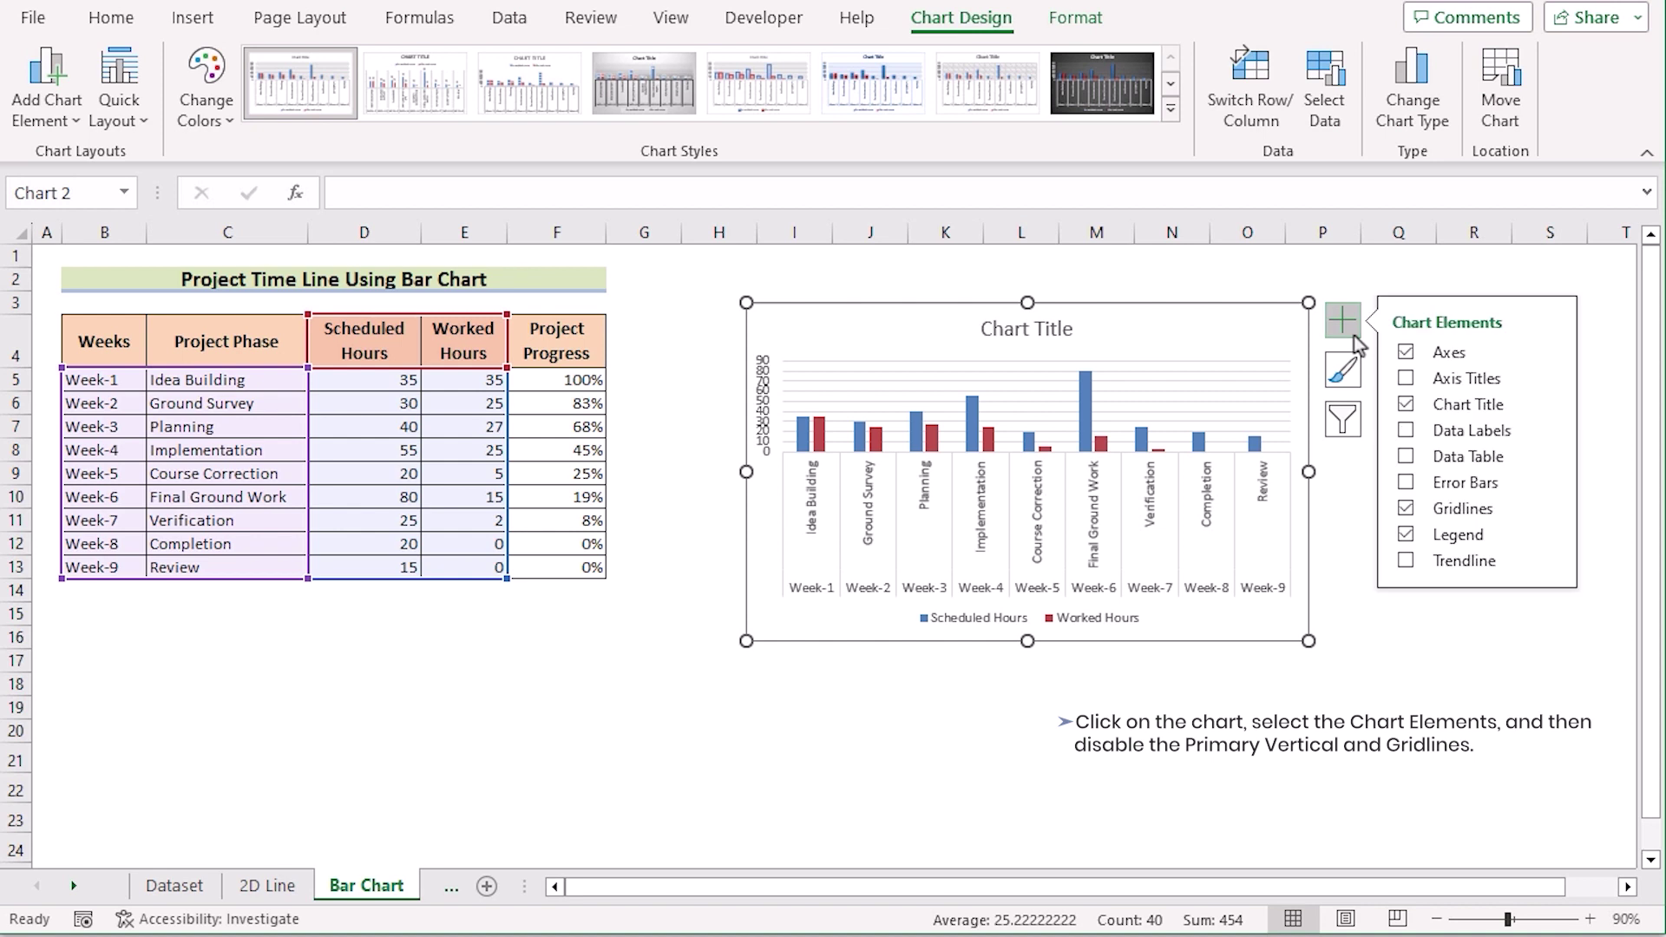
click(1554, 356)
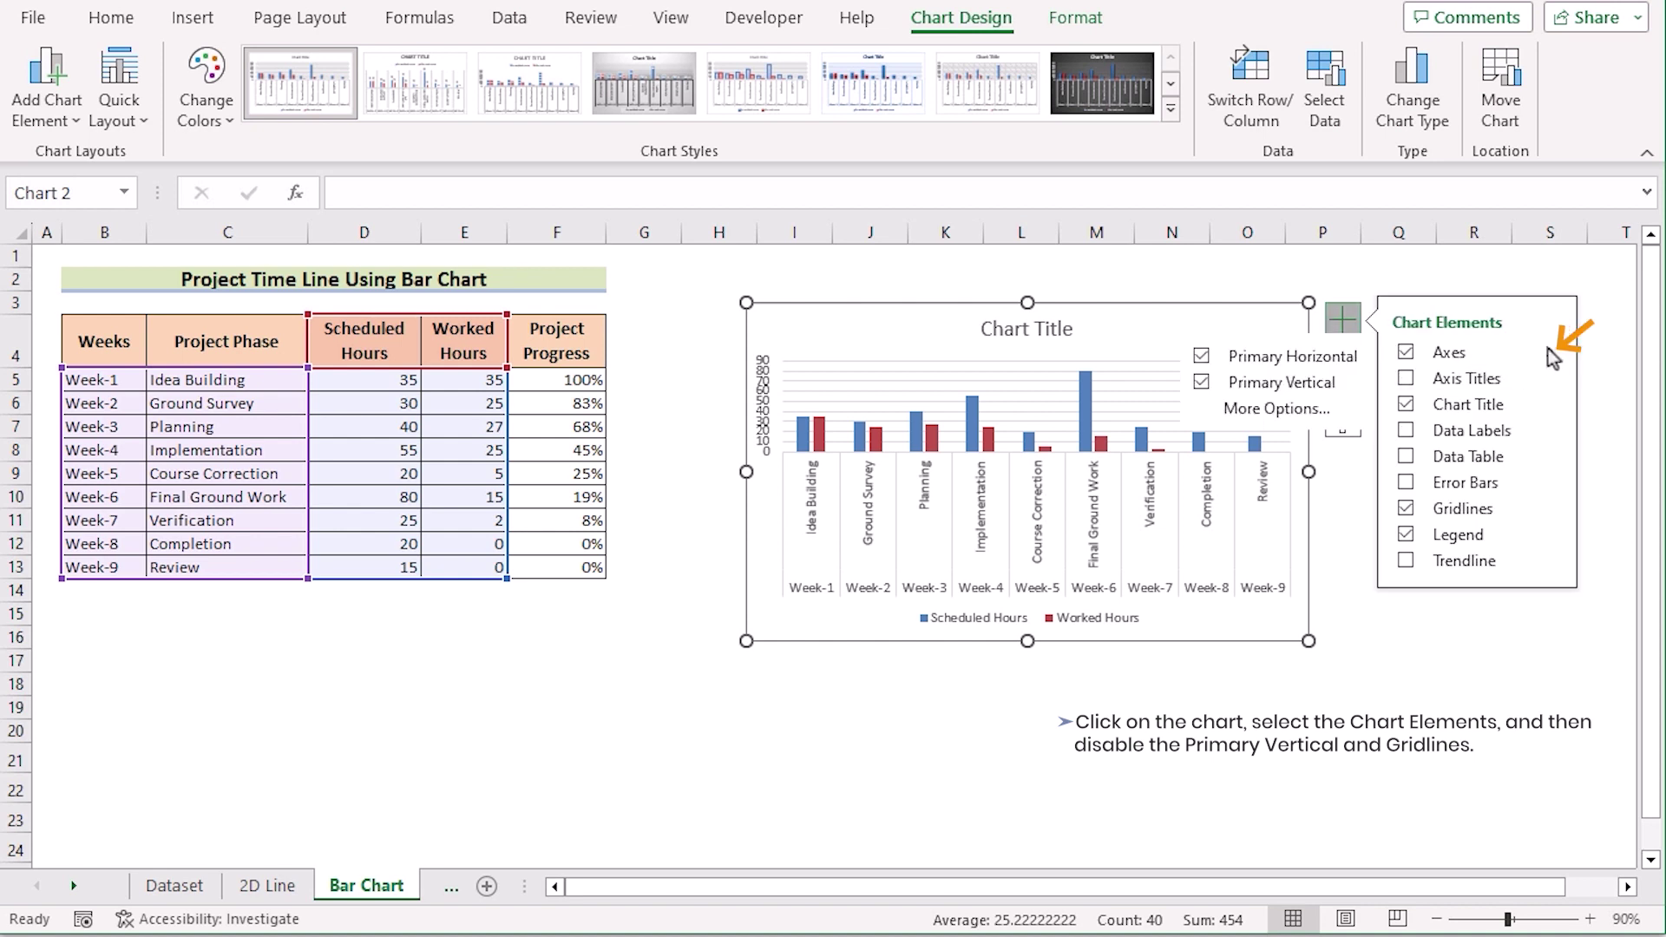
click(1202, 382)
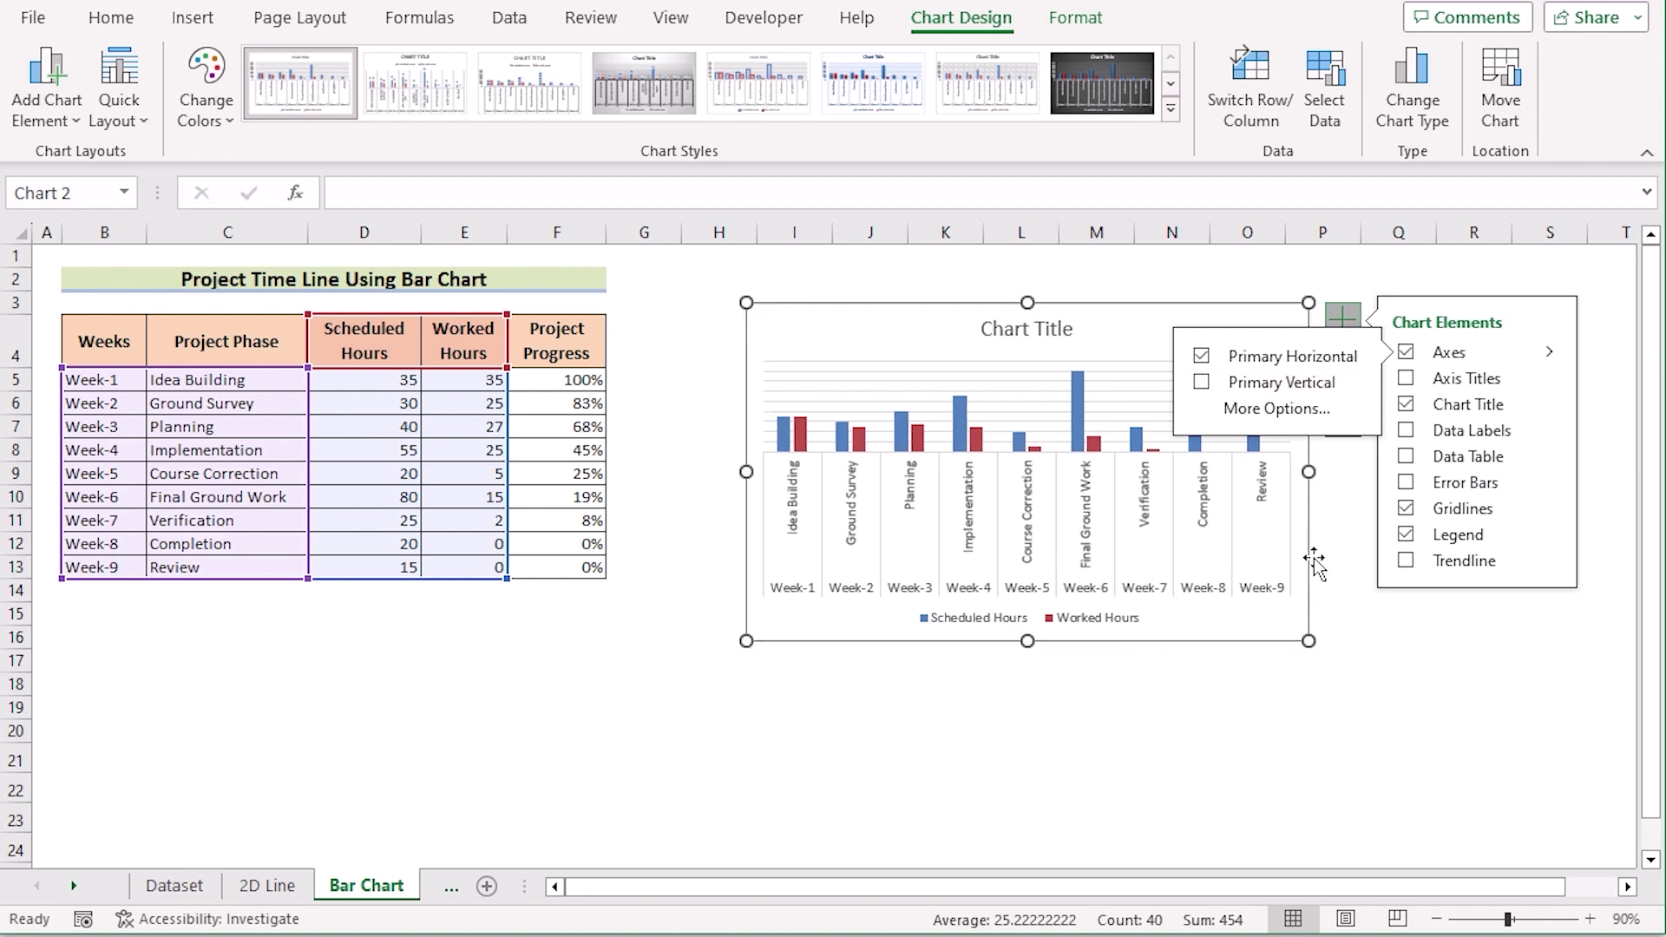
Step: Show data labels on the columns and remove the gridlines from the Scheduled and Worked Hours chart
click(1406, 457)
click(1406, 430)
click(1406, 508)
click(1247, 707)
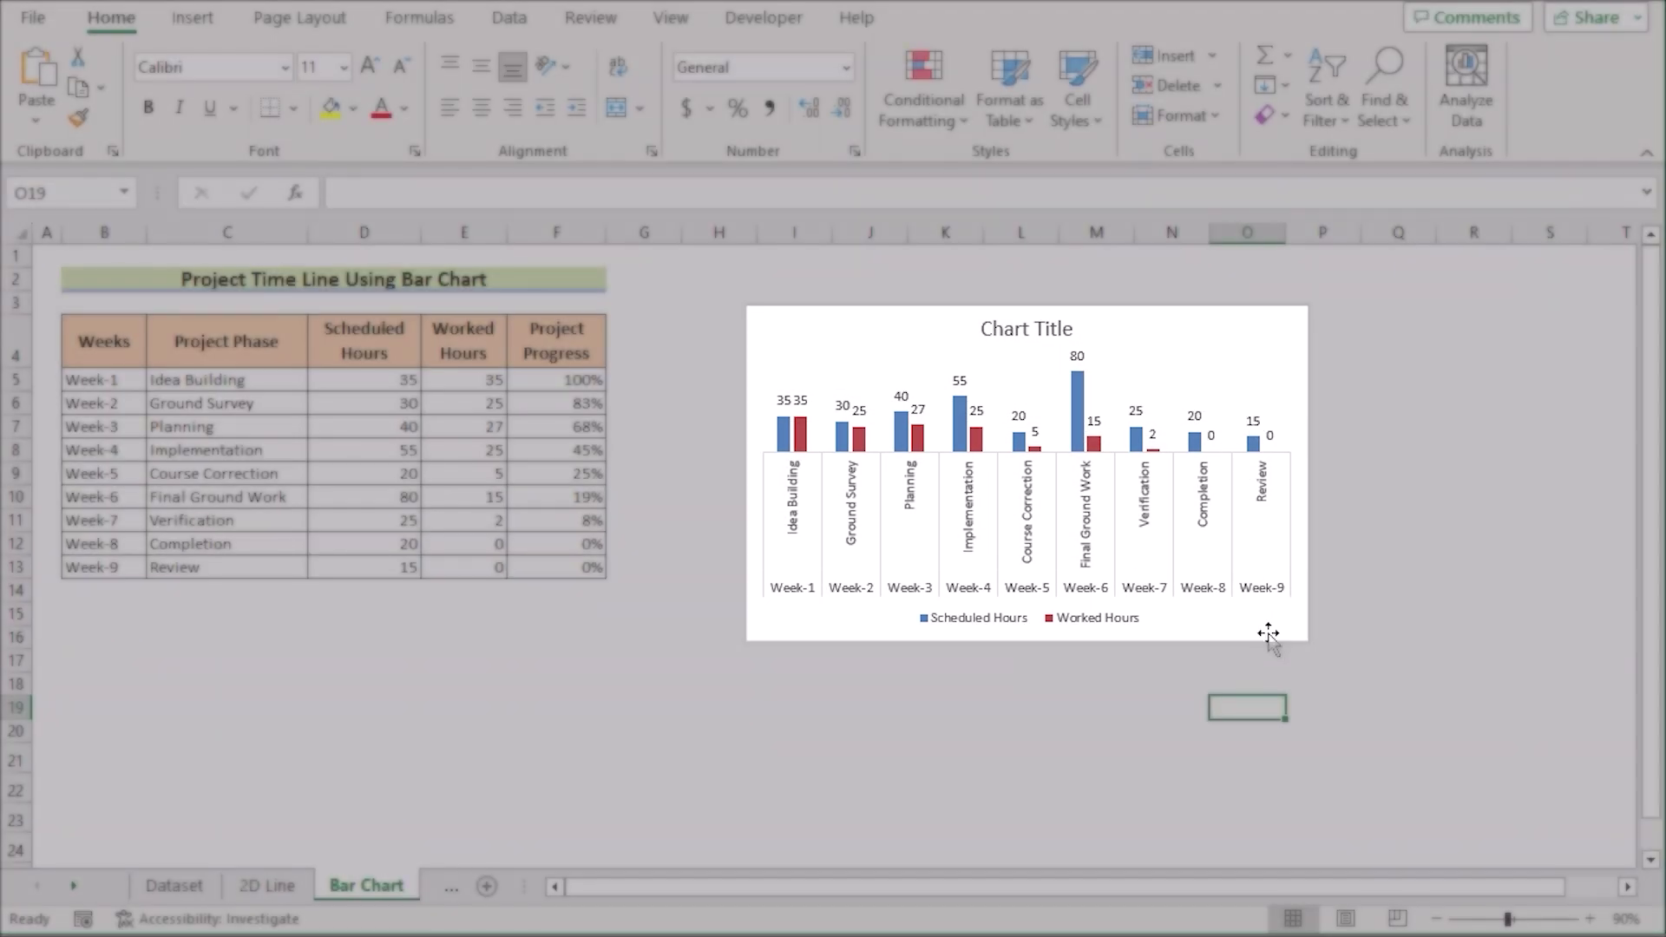
click(1299, 626)
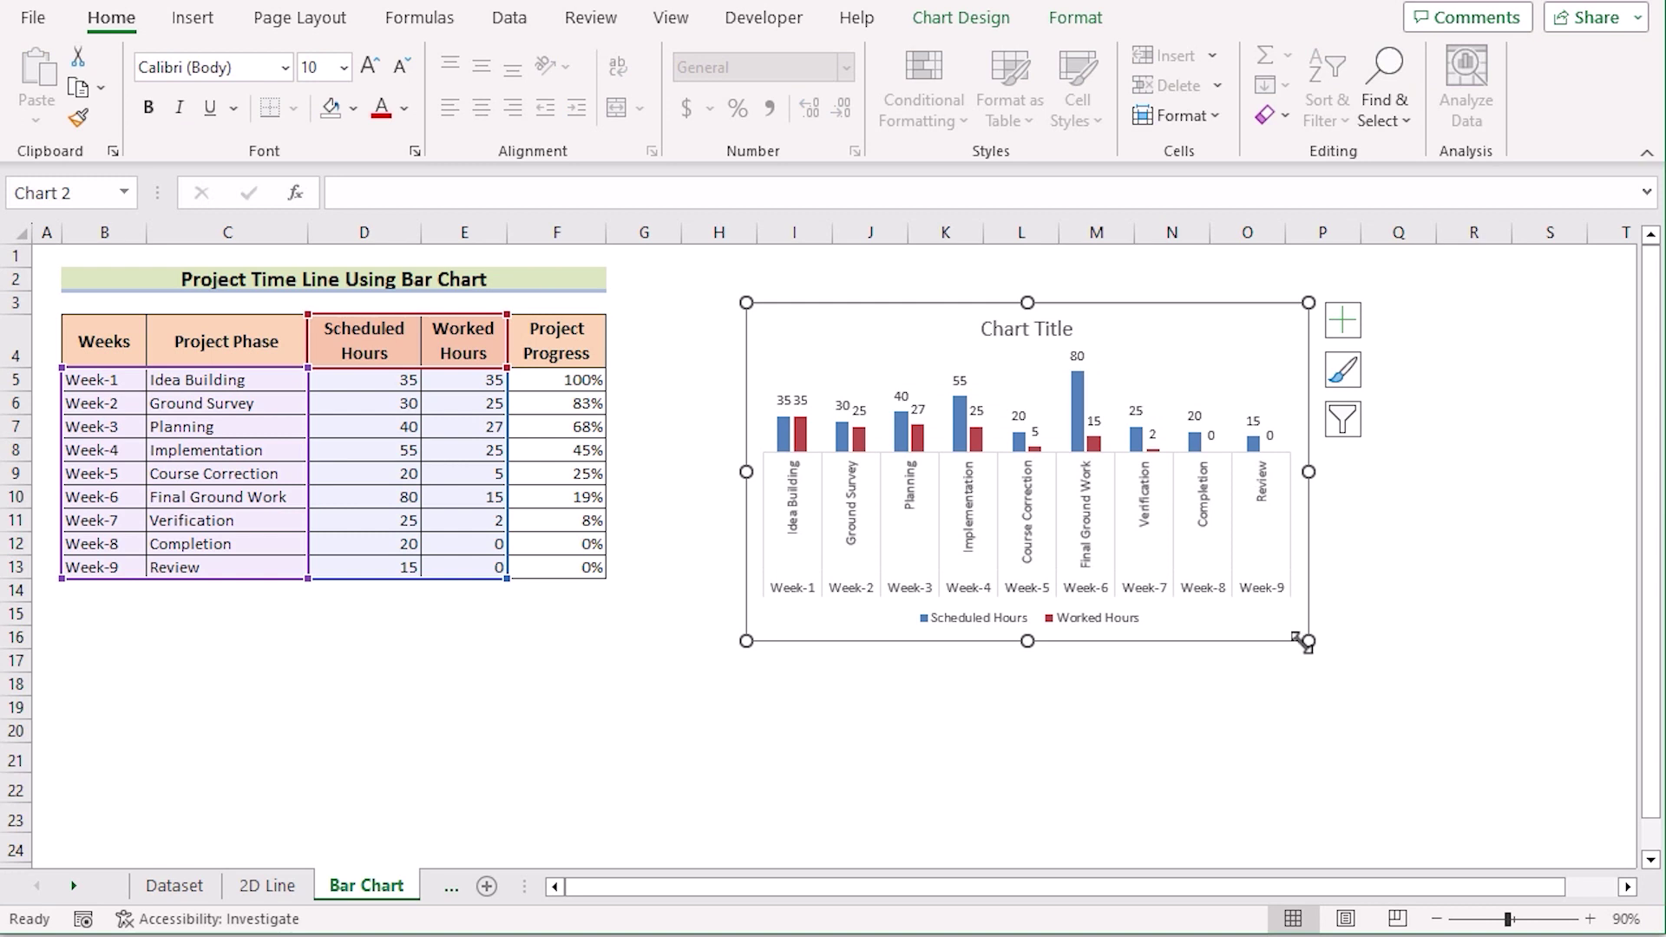
Step: Enlarge the column chart to about 4.03" high by 7.28" wide and draw a line arrow along its horizontal axis
drag(1307, 640, 1564, 757)
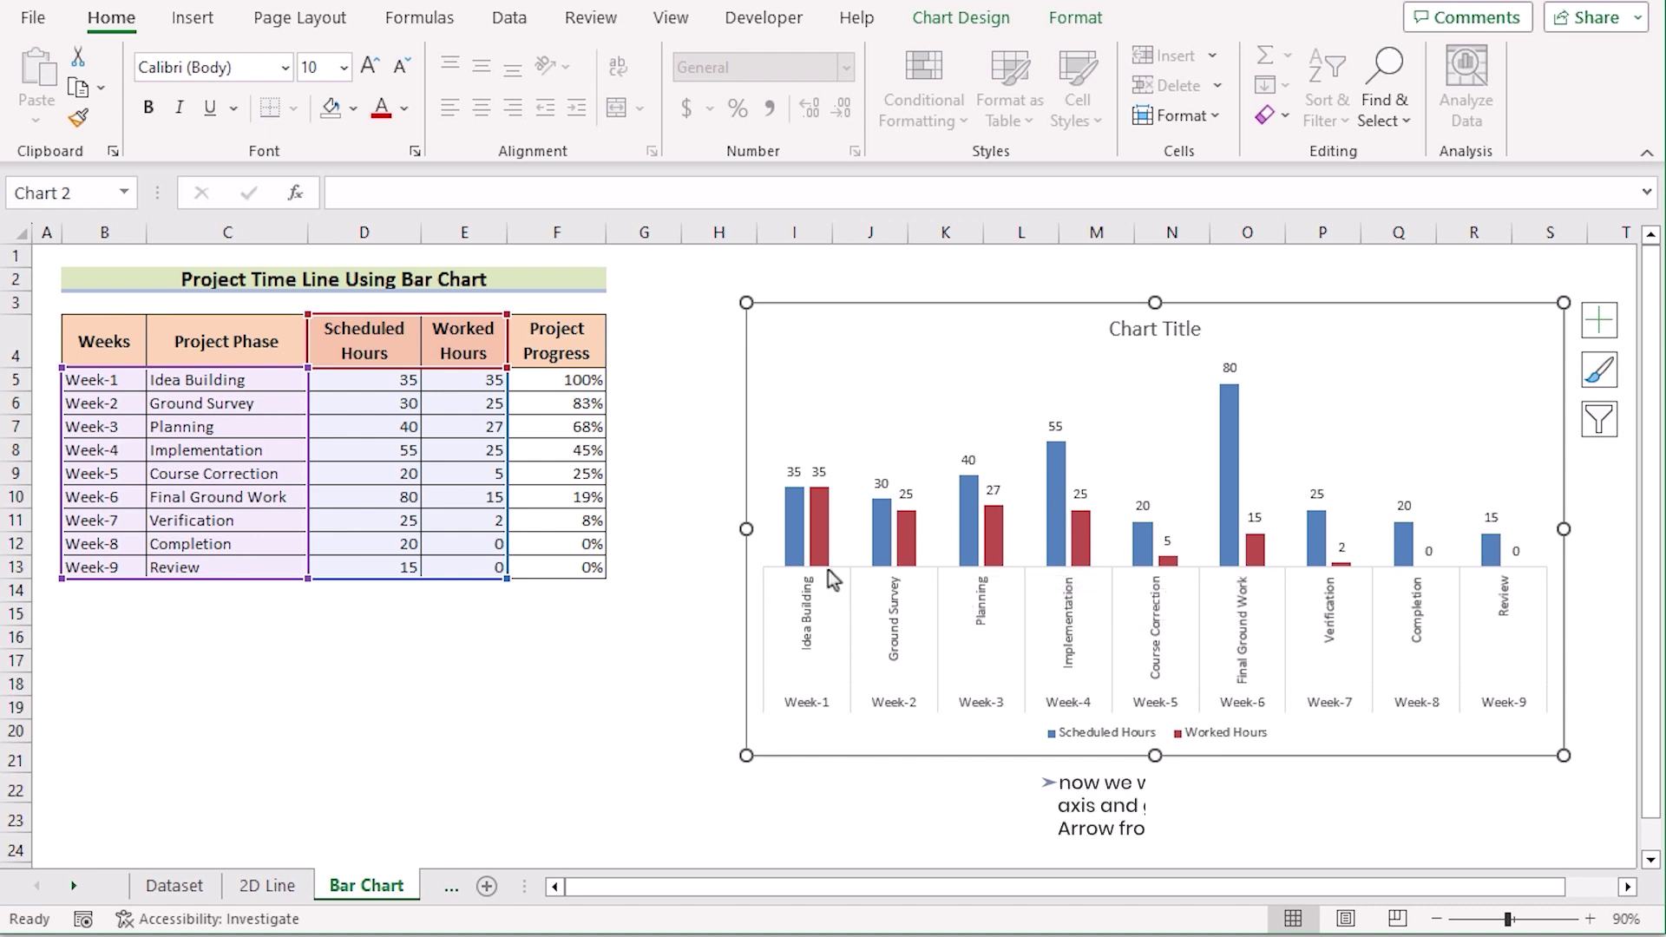
click(1089, 24)
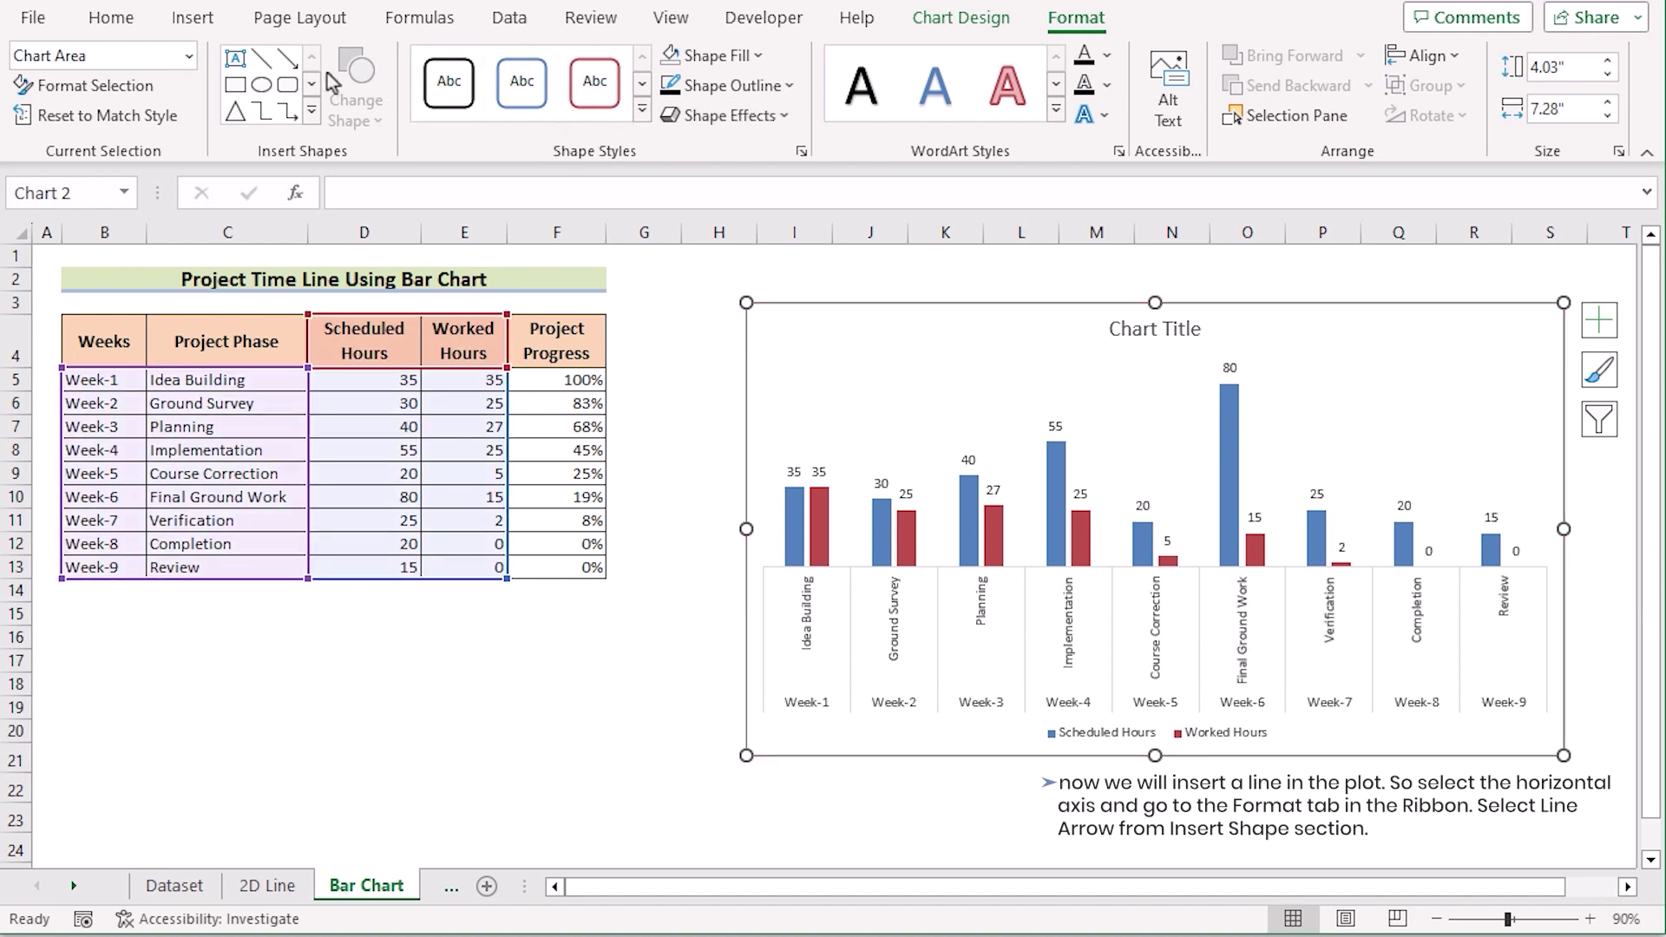
click(287, 62)
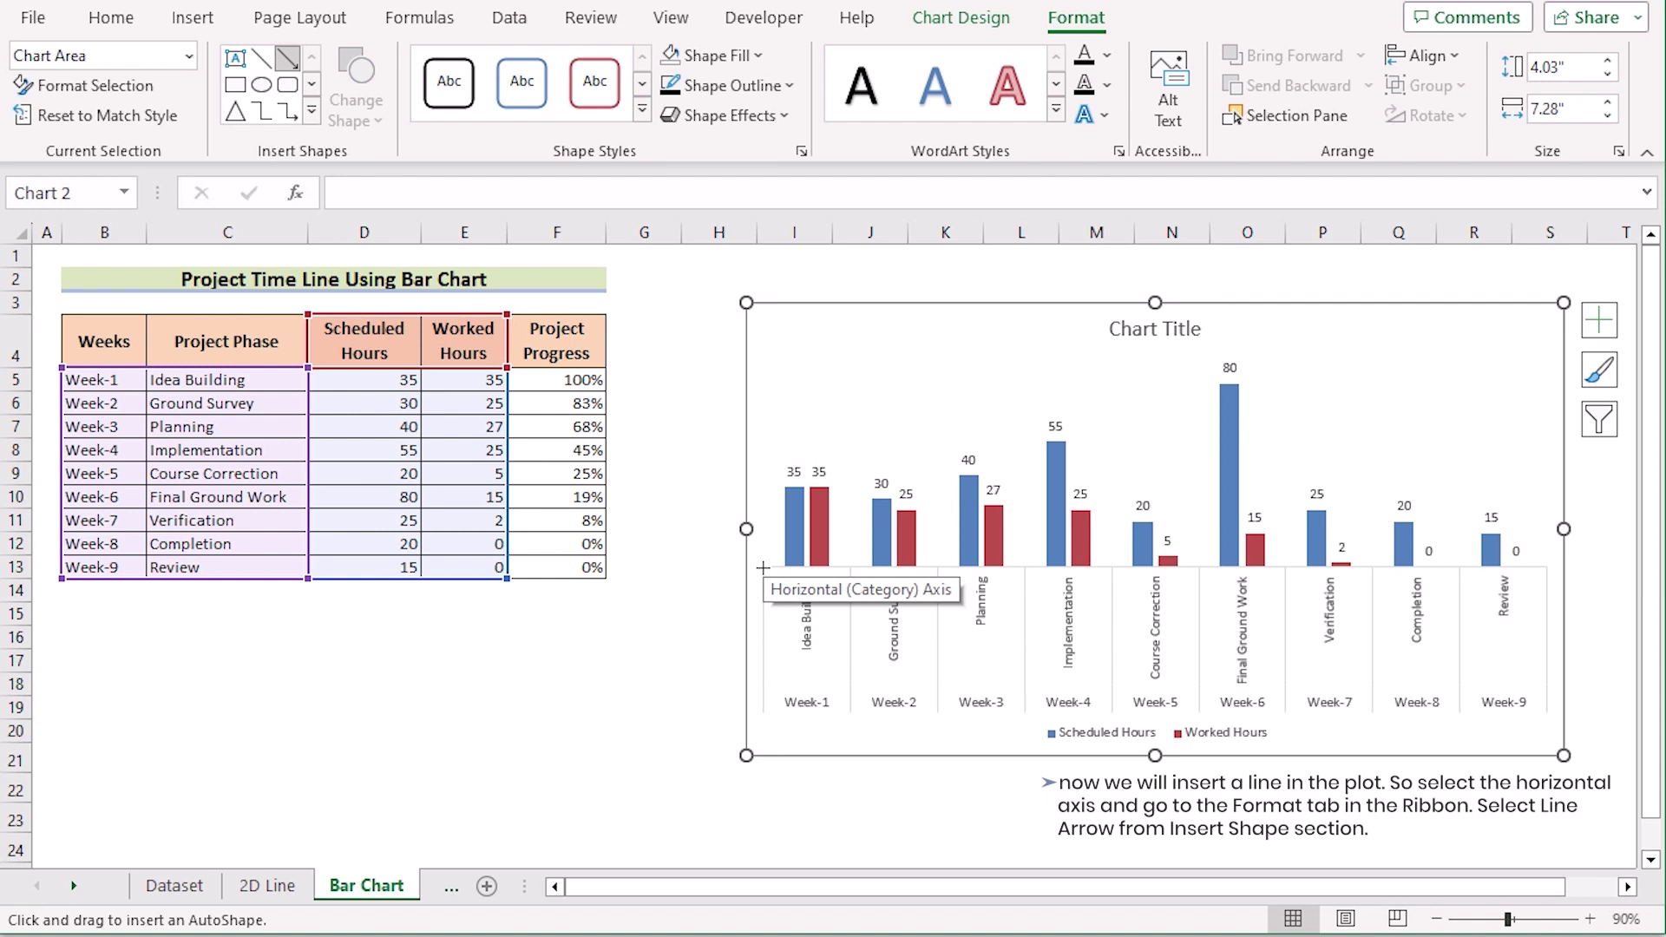
drag(763, 569, 1580, 567)
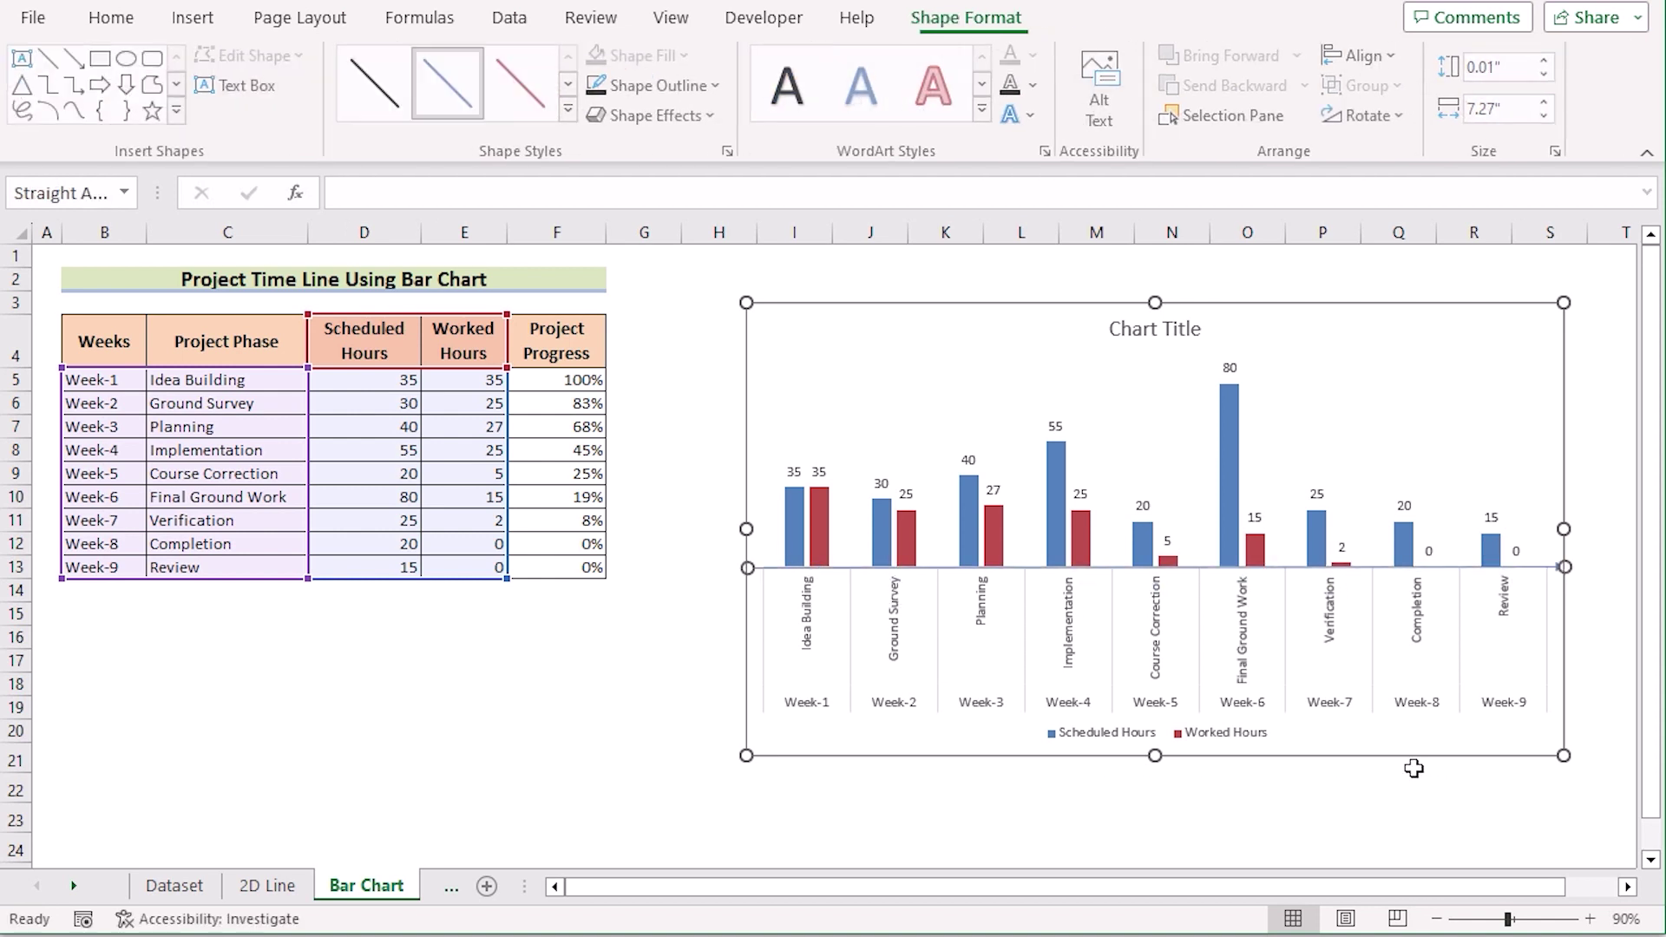
Step: Give the arrow on the horizontal axis a black outline with a 3 pt weight
click(715, 86)
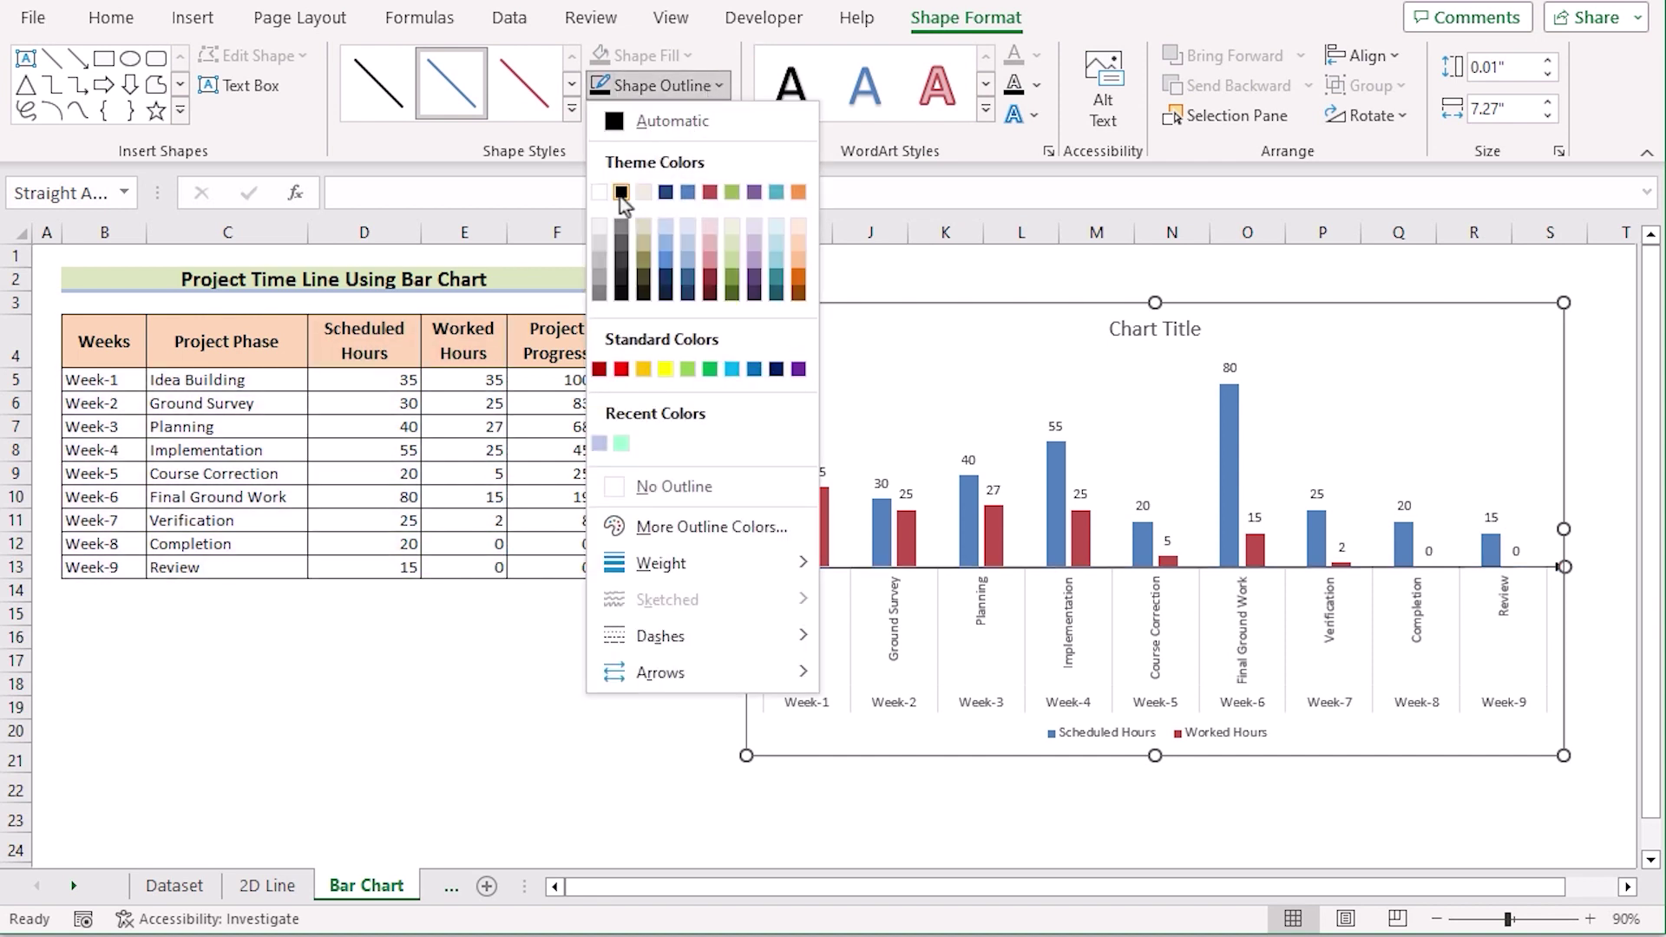
click(621, 193)
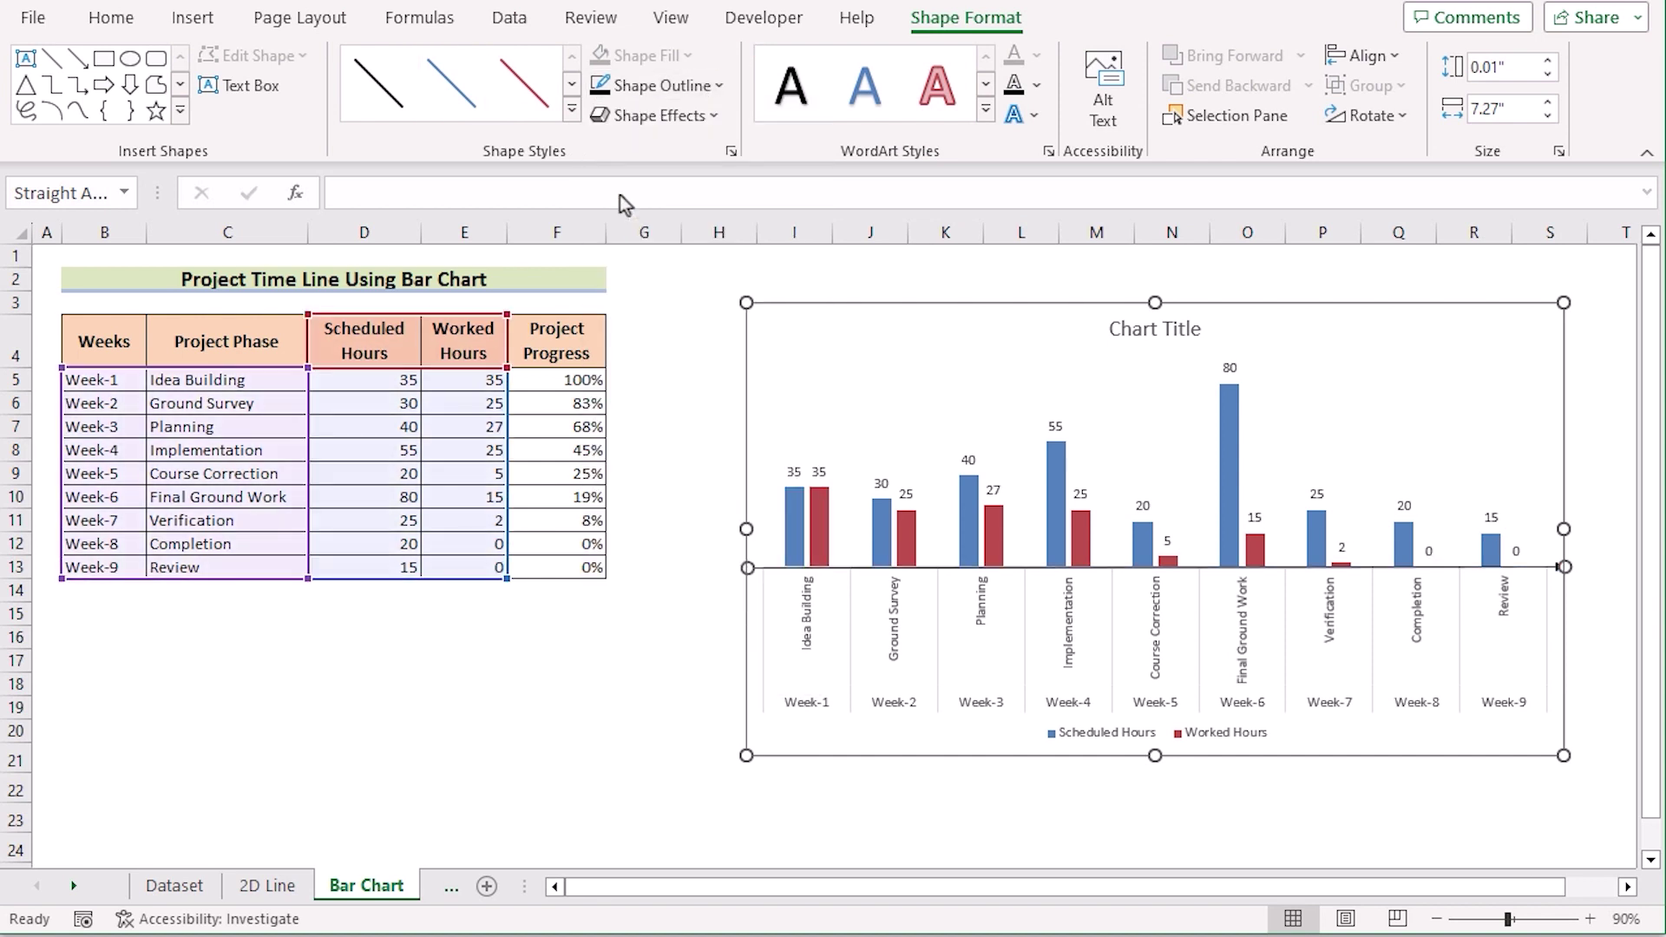
click(716, 86)
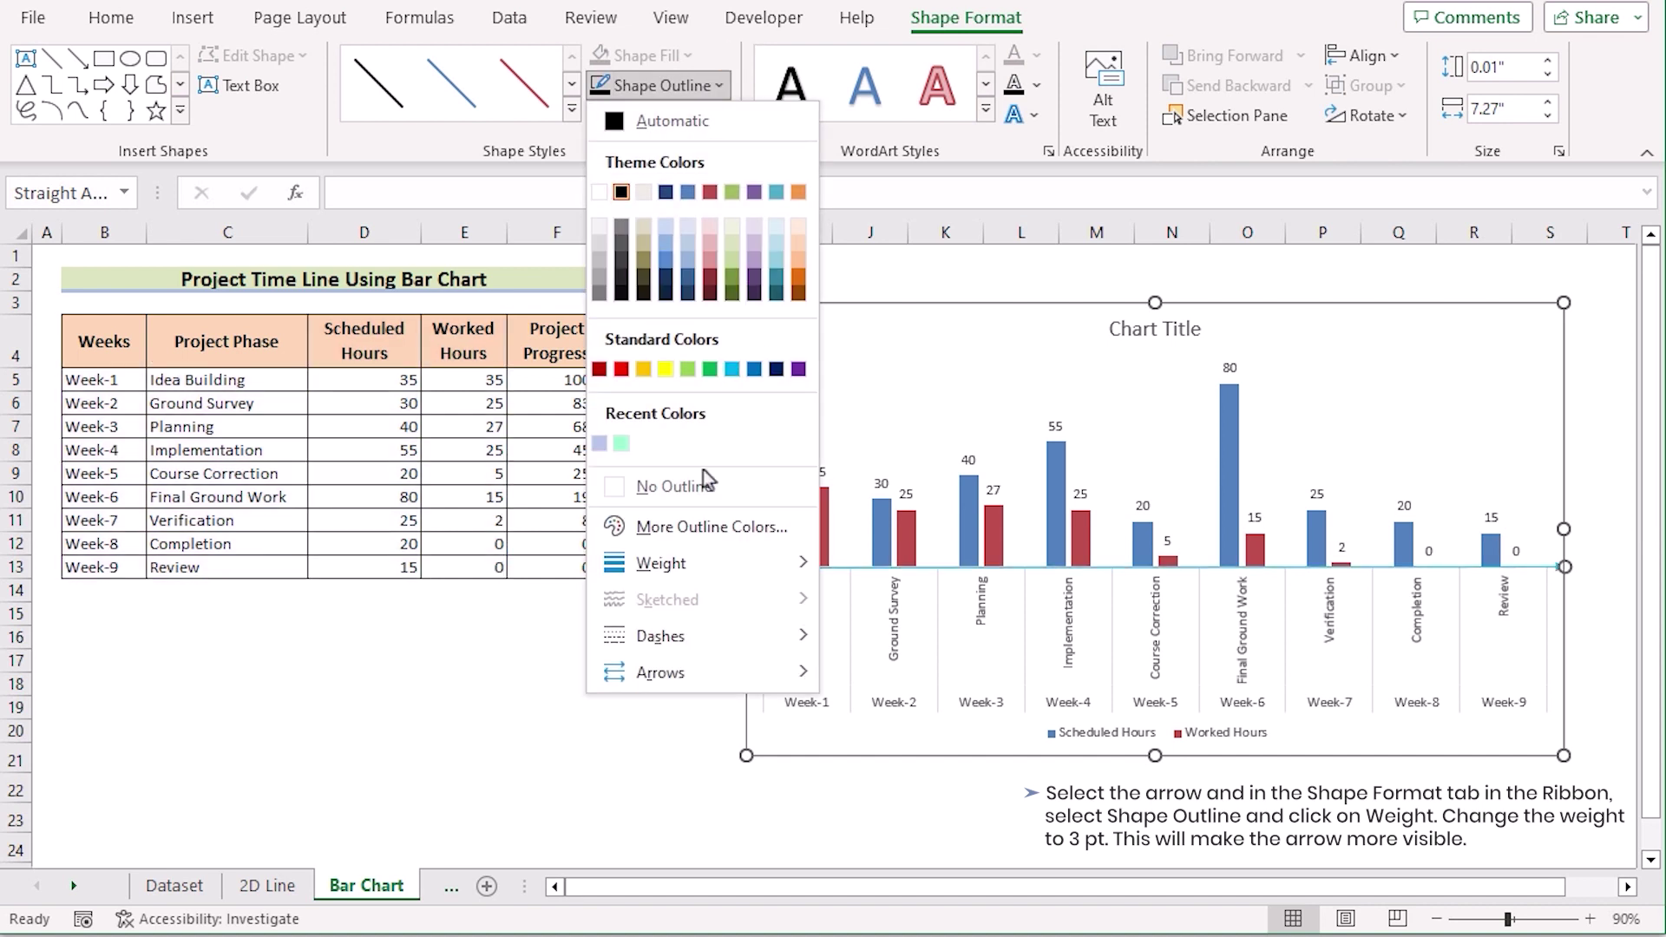
mouse_move(715, 579)
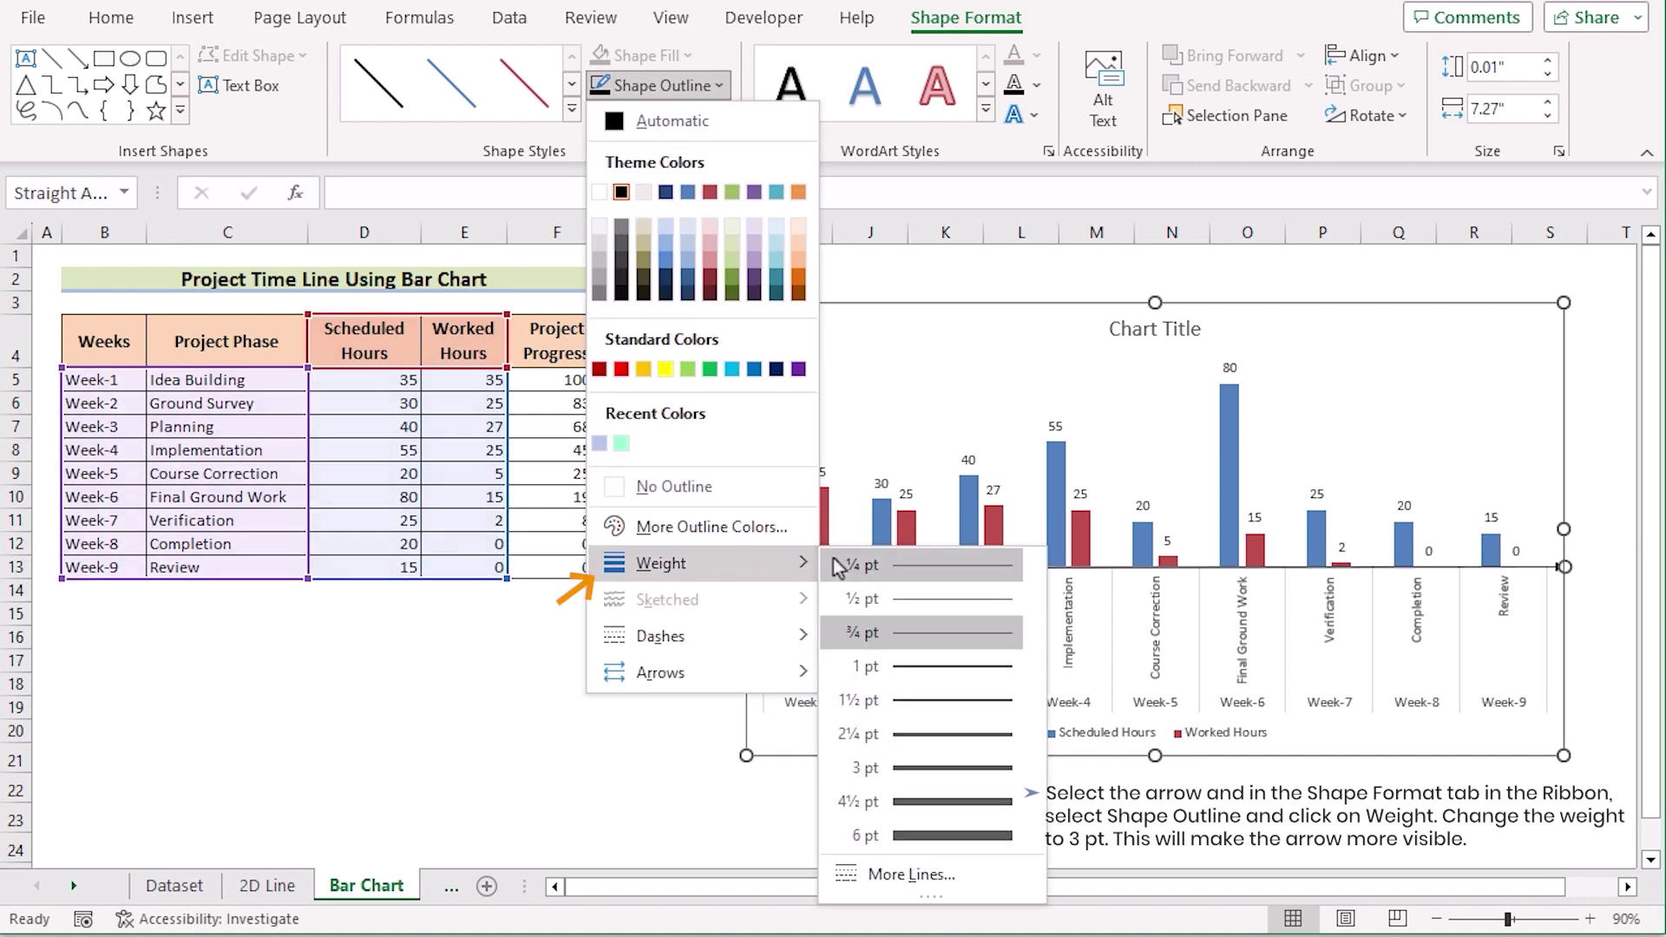
click(895, 769)
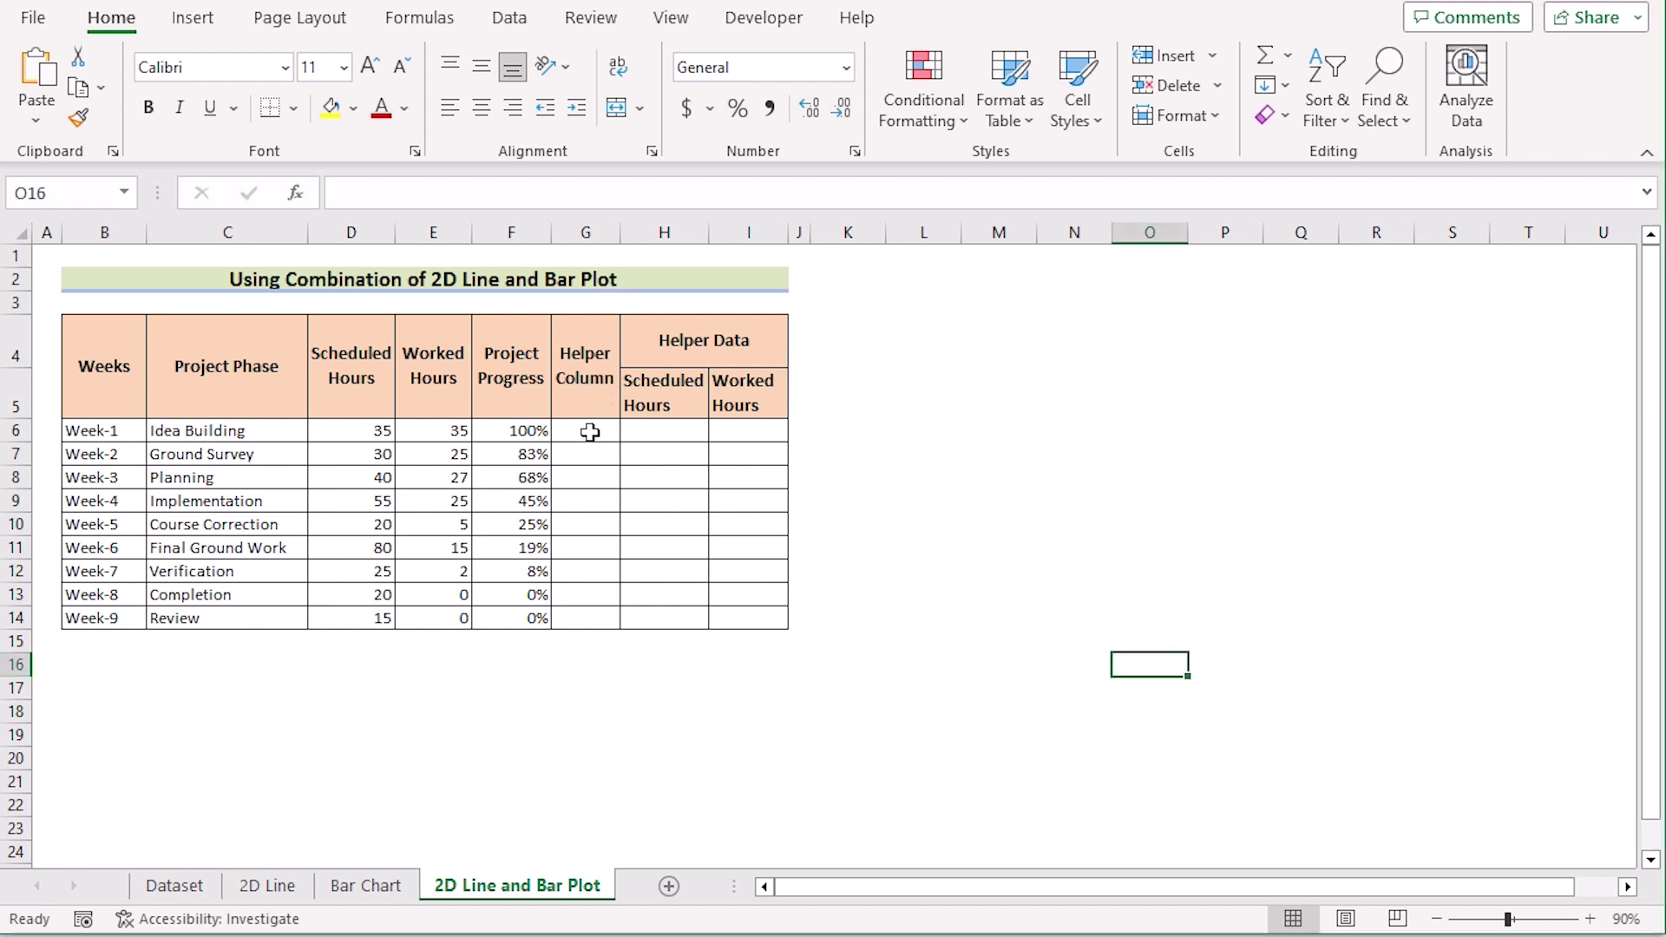
Step: Fill the Helper Column cells G6:G14 on the 2D Line and Bar Plot sheet with alternating 1 and -1, starting with 1
click(591, 431)
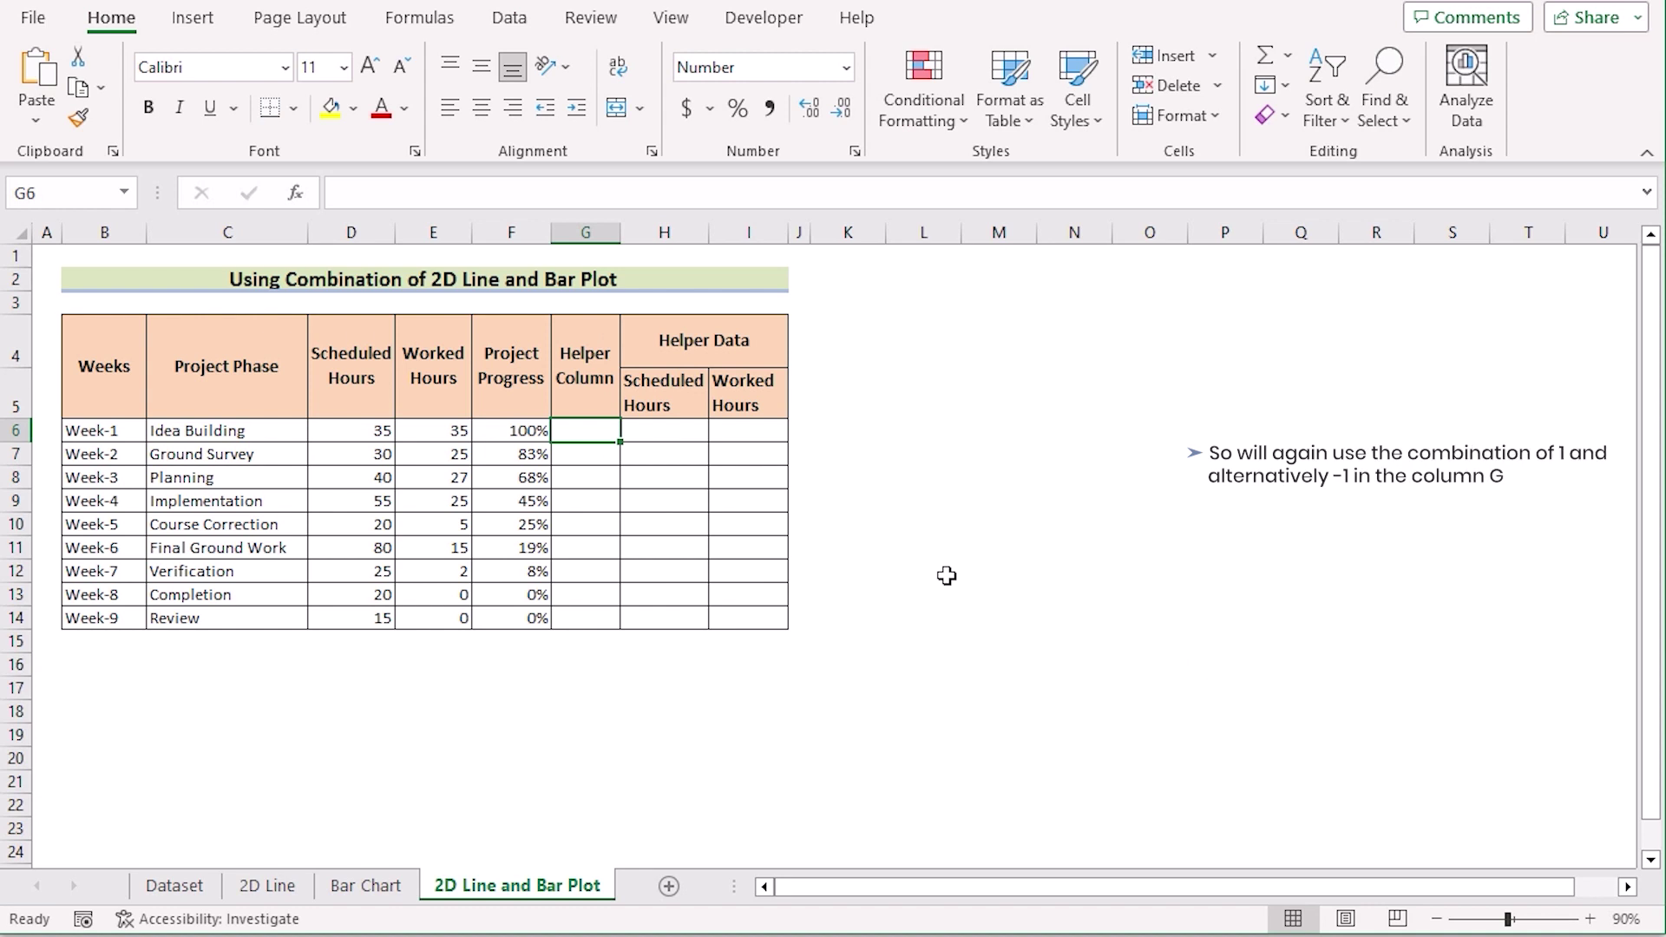
text(1)
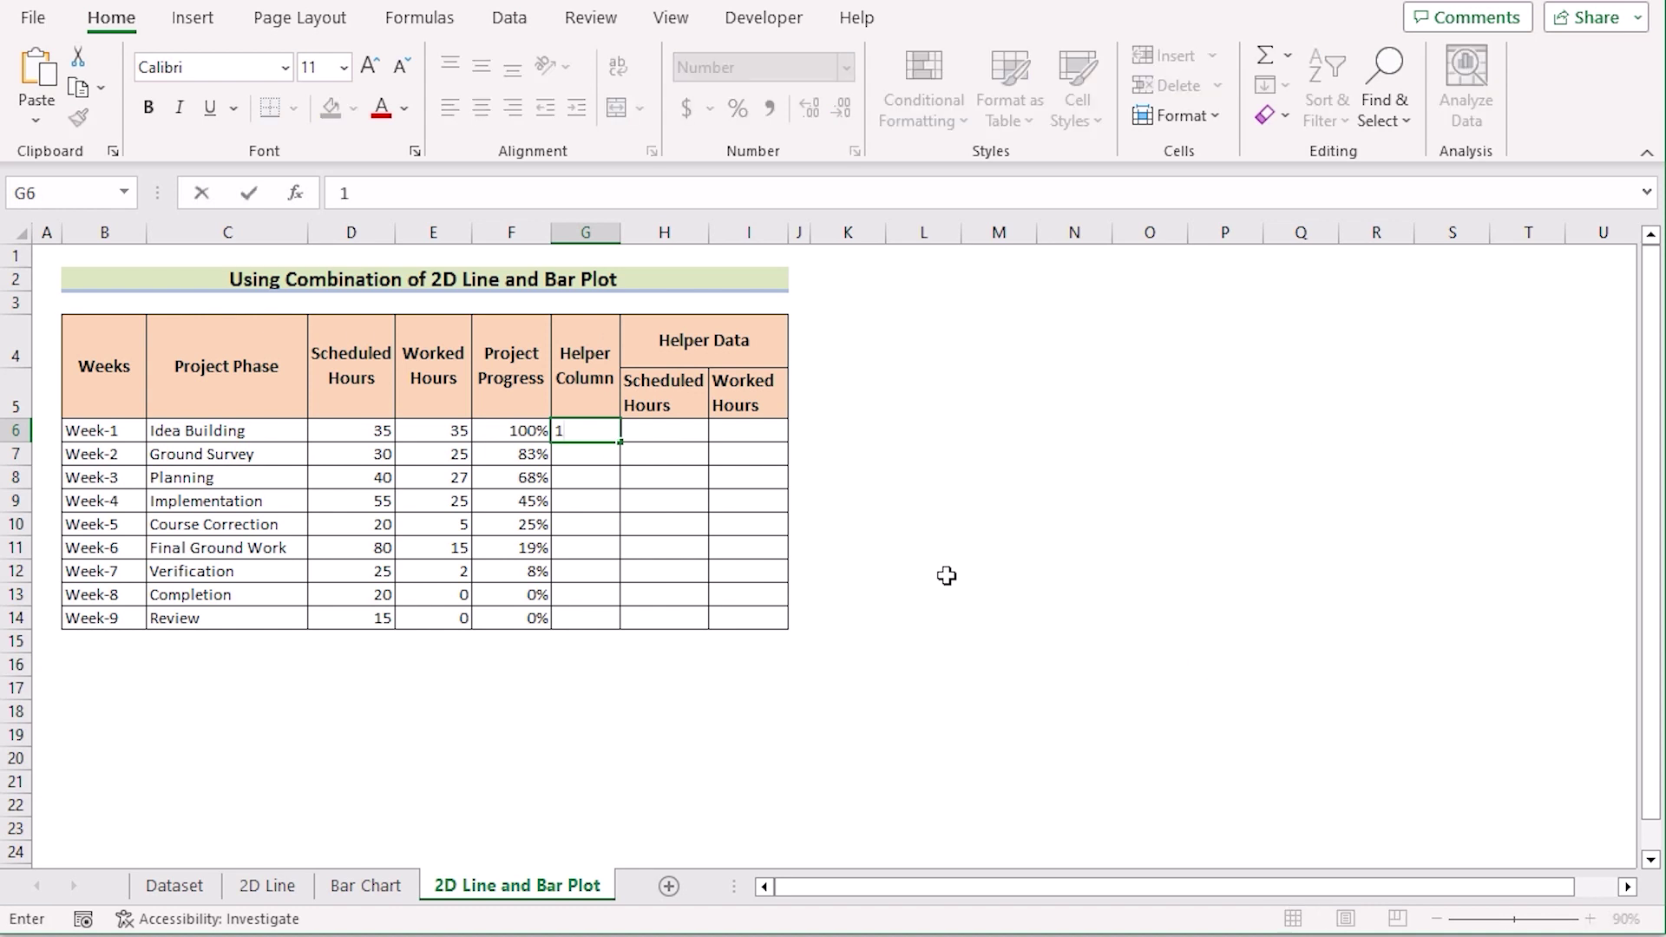
key(Return)
text(-1)
key(Return)
text(1)
key(Return)
text(-1)
key(Return)
text(1)
key(Return)
text(-1)
key(Return)
text(1)
key(Return)
text(-1)
key(Return)
text(1)
key(Return)
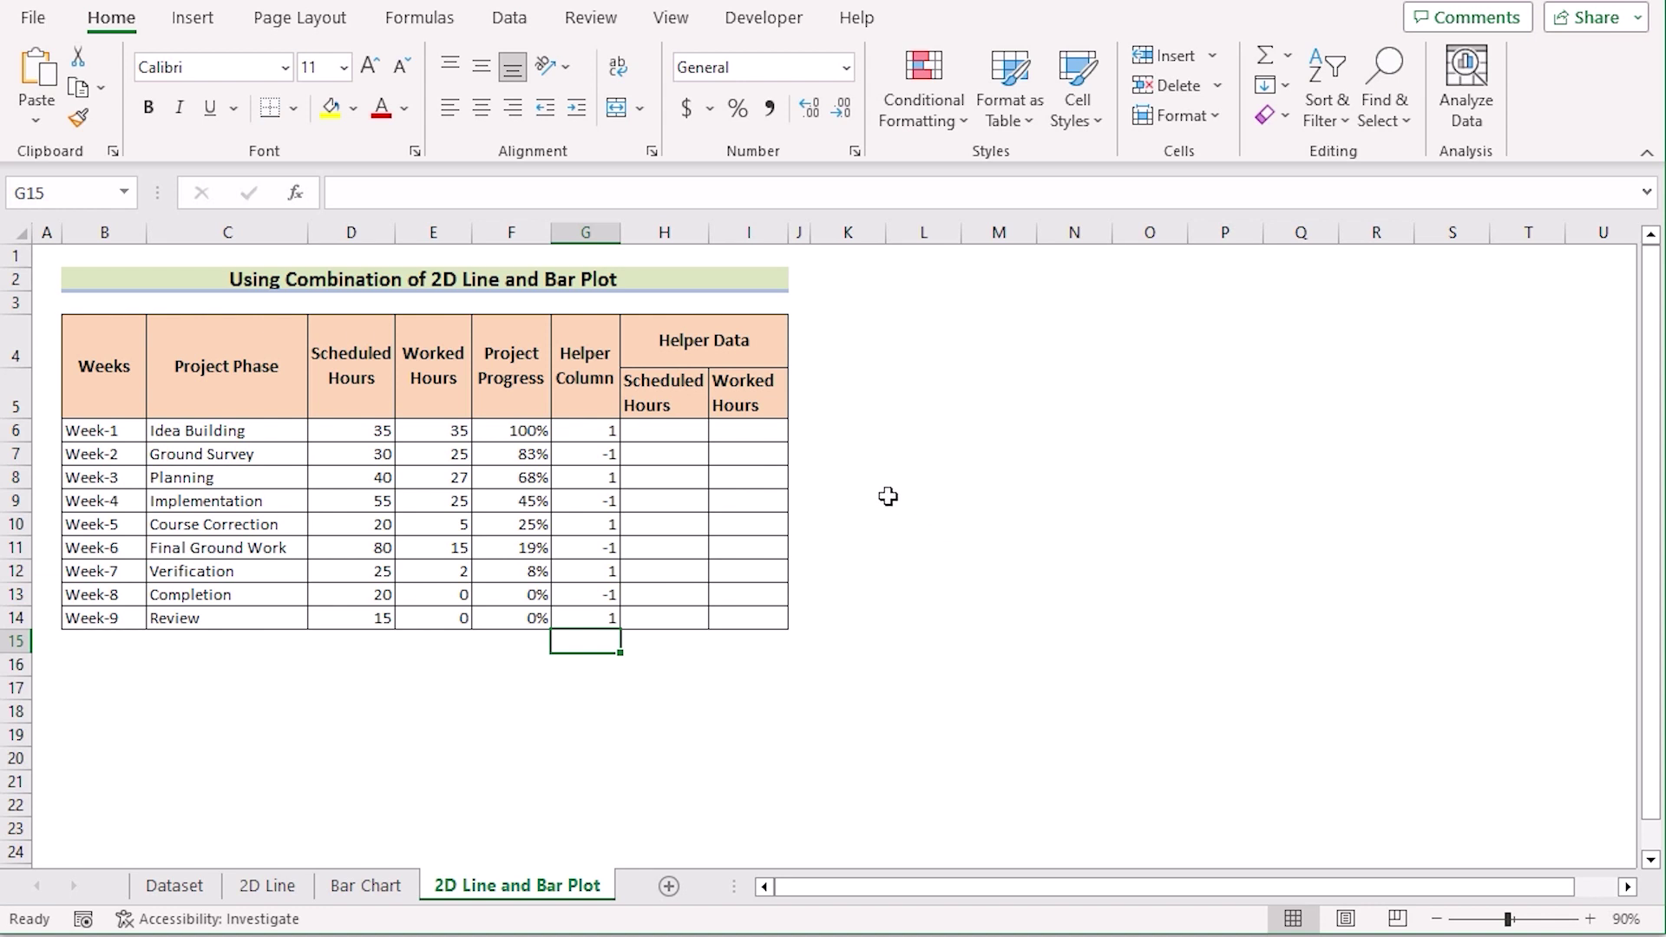
Step: Enter =D6*G6 in H6 for the helper Scheduled Hours and fill the formula down to H14
click(663, 432)
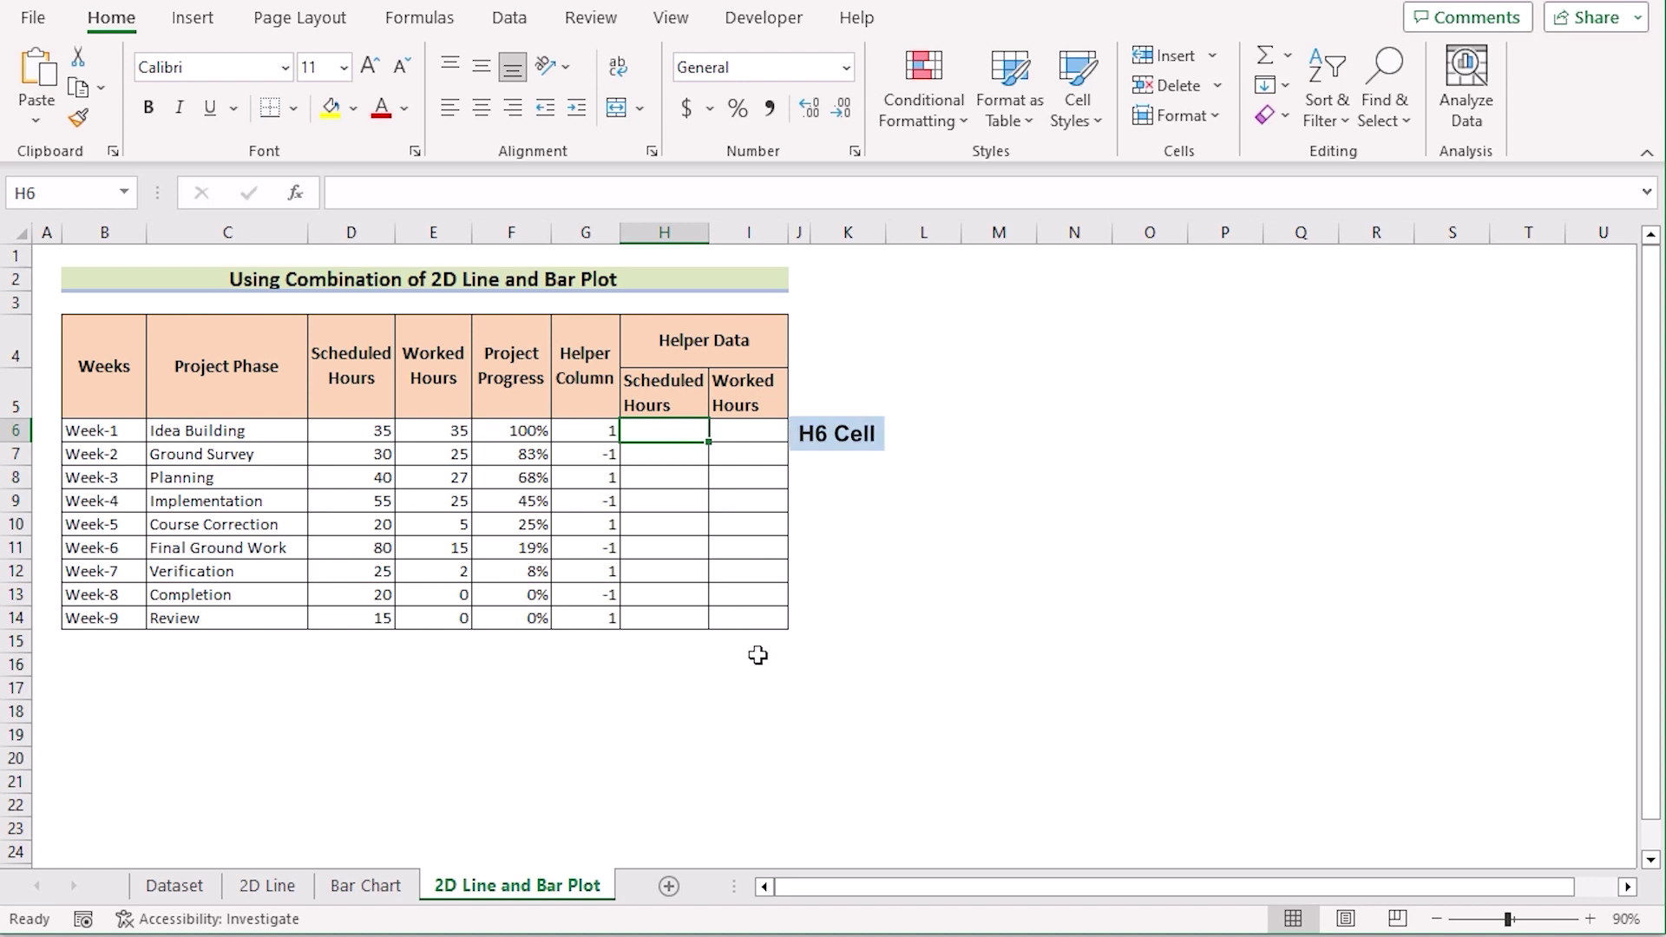
text(=)
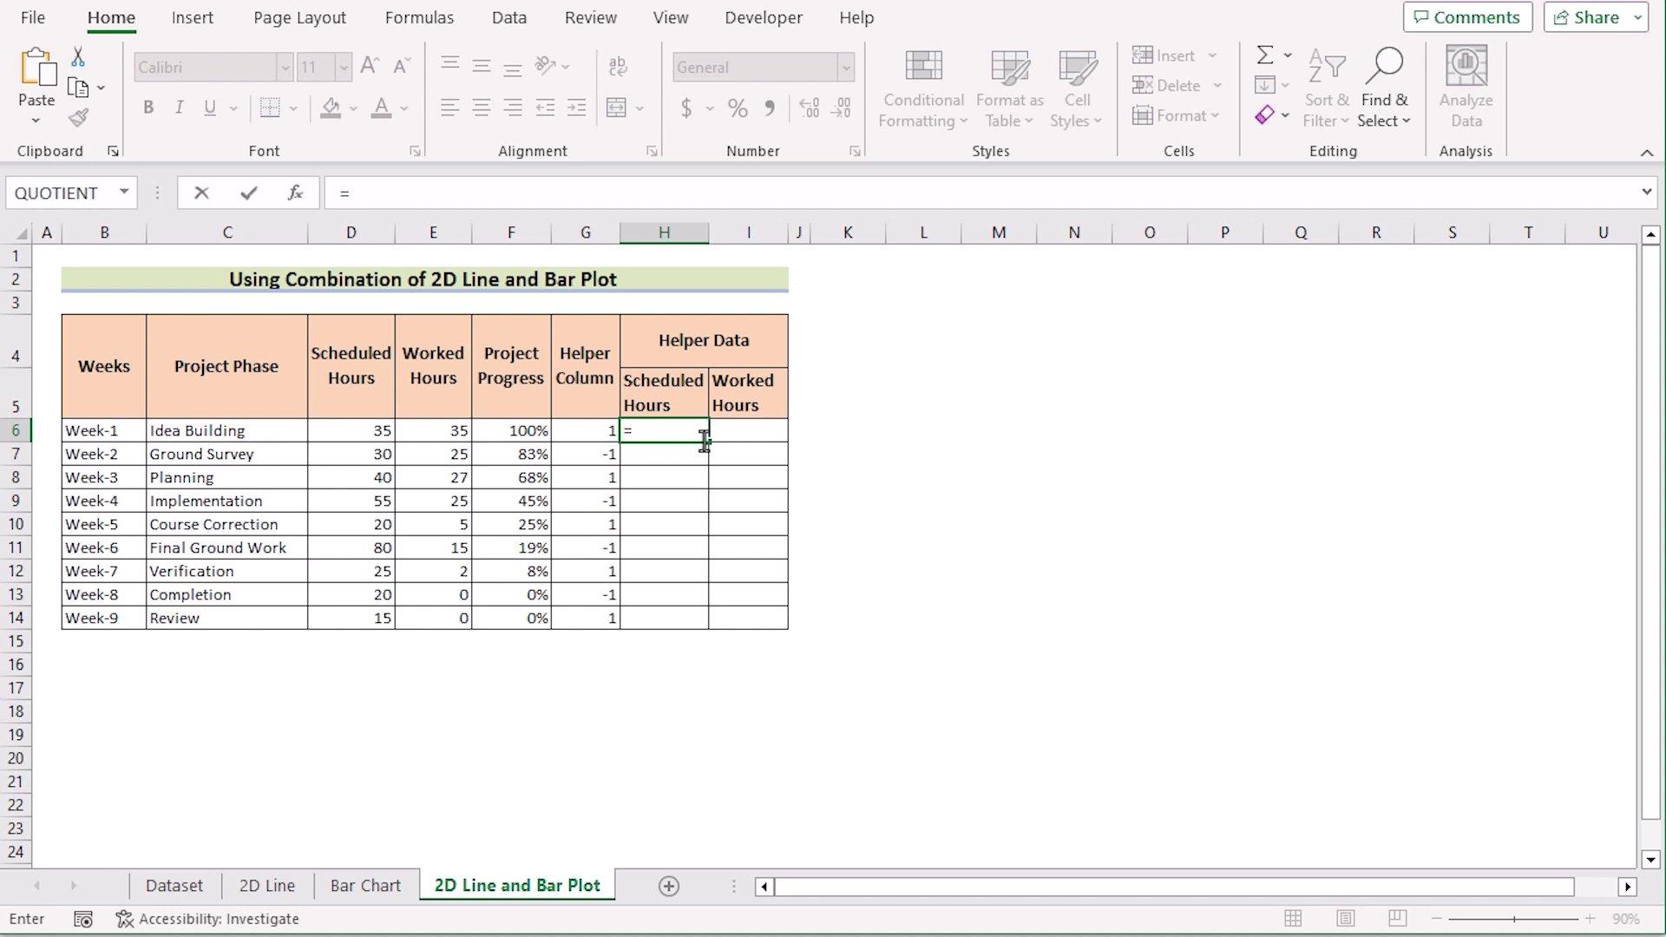
click(349, 428)
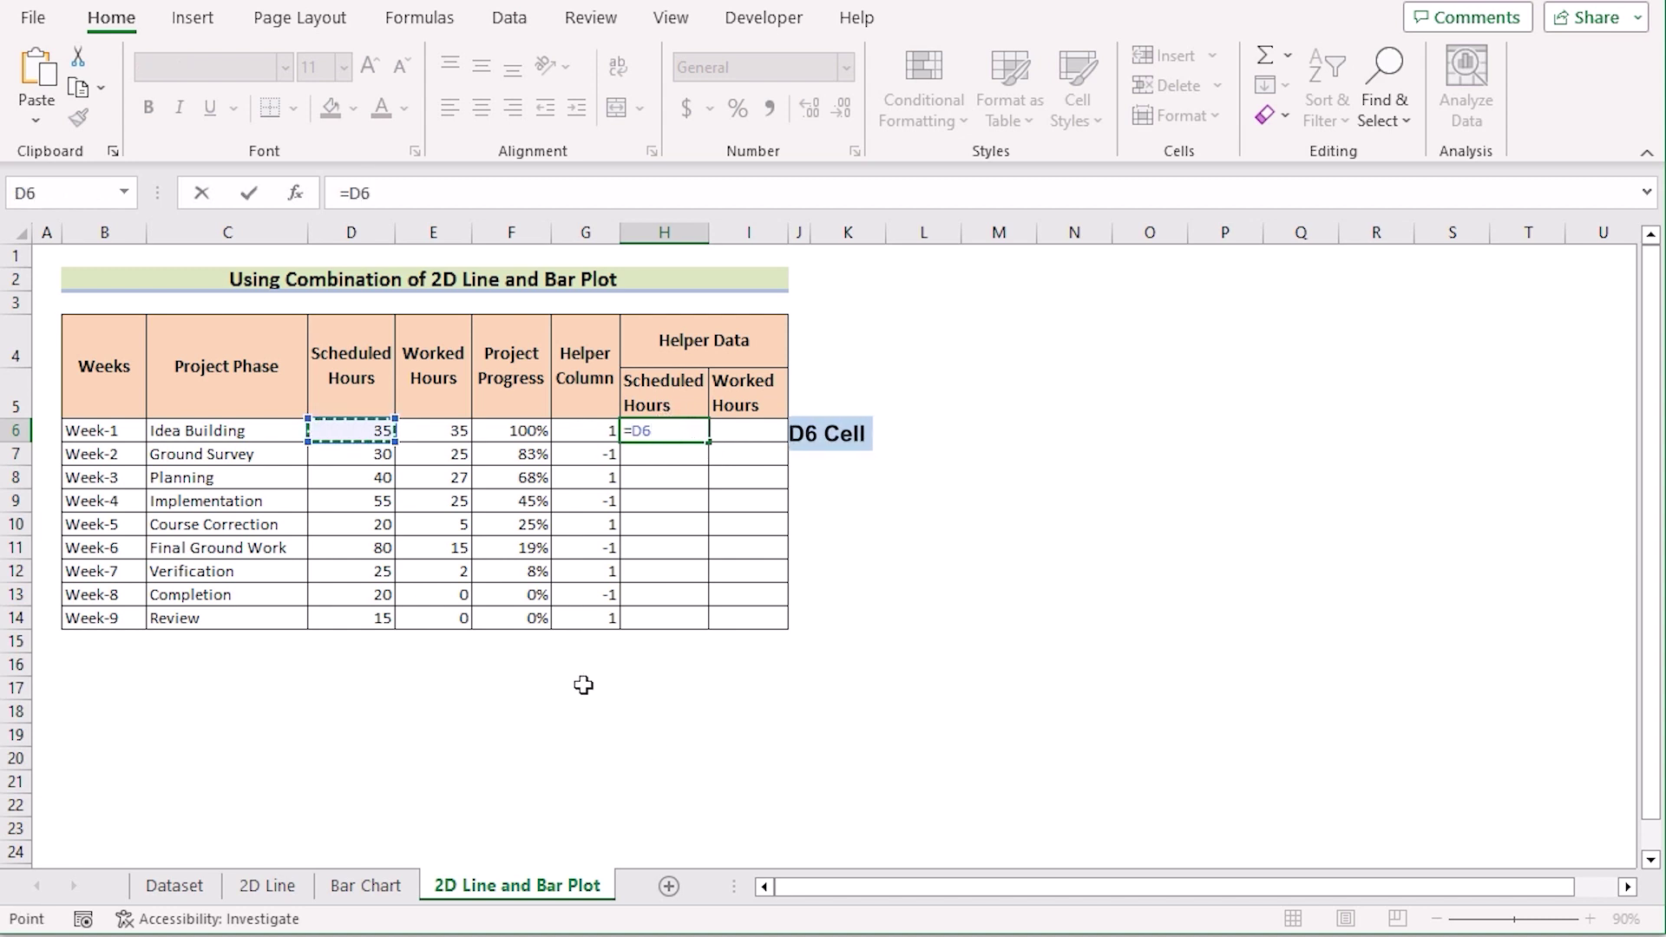
text(*)
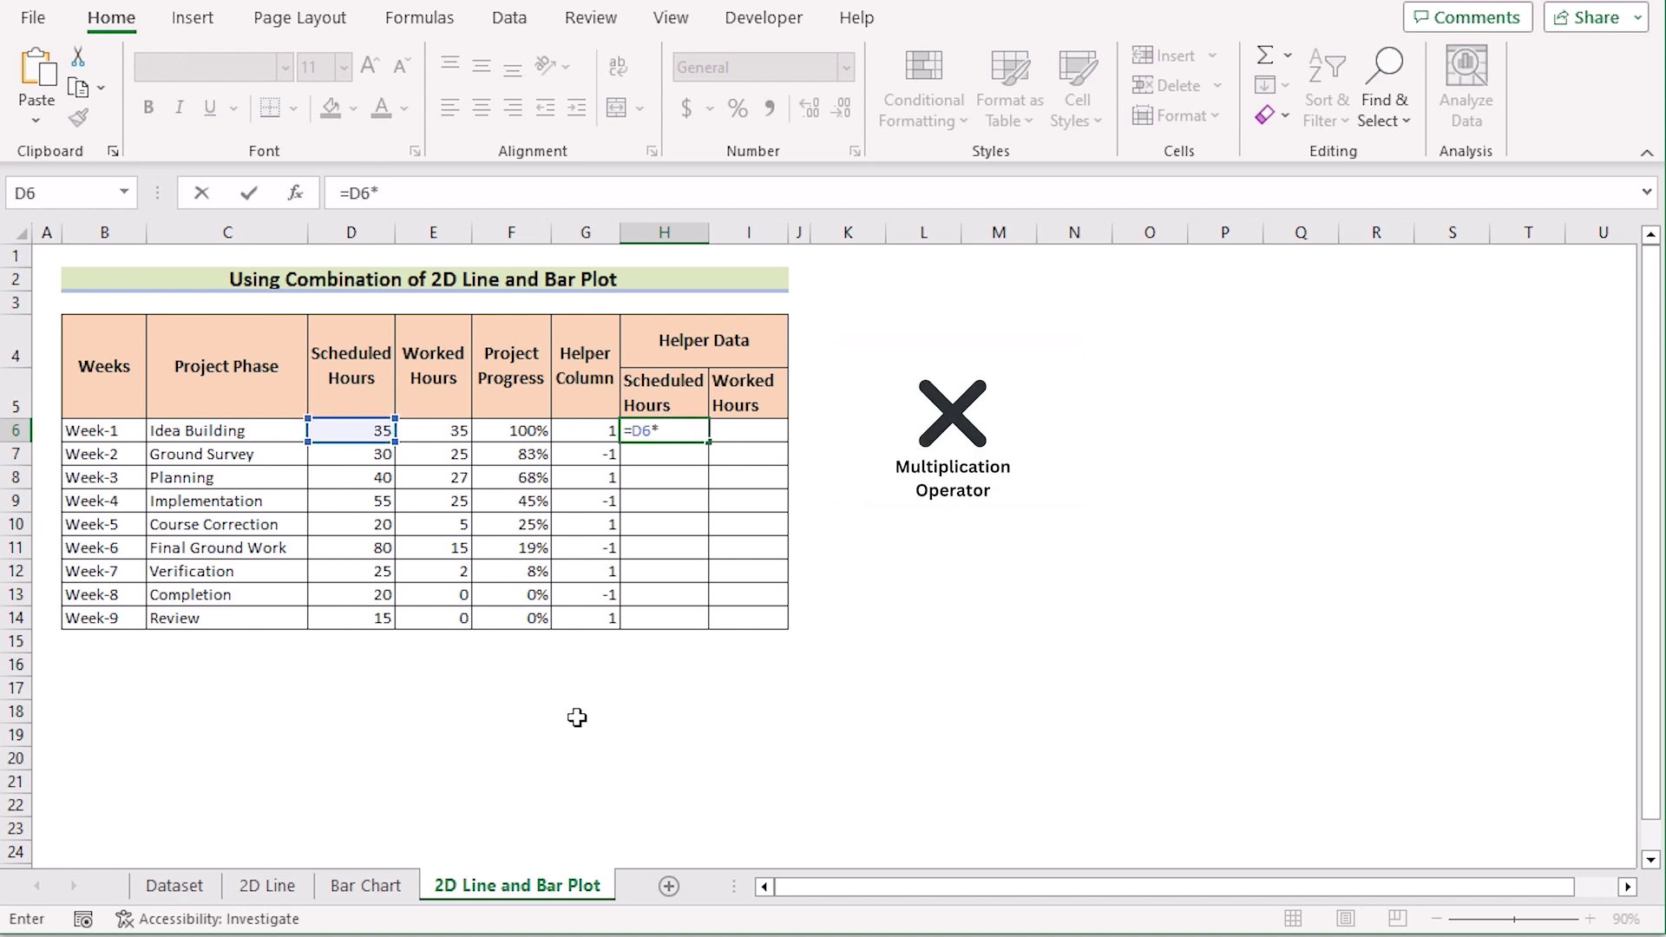
click(580, 430)
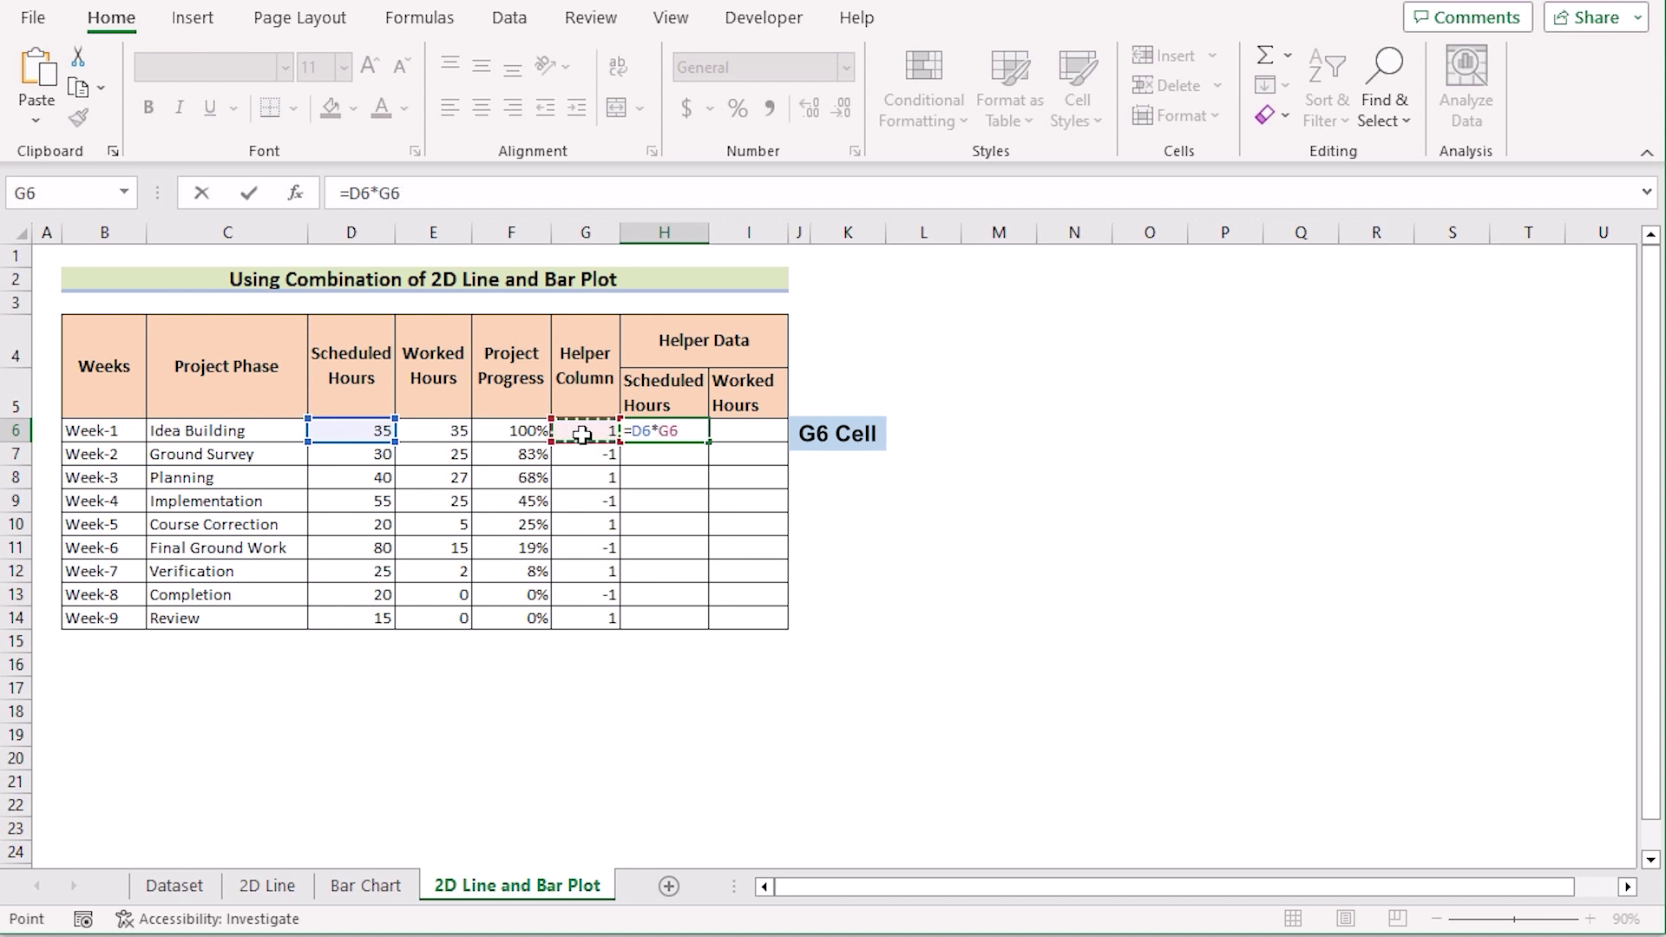
key(Return)
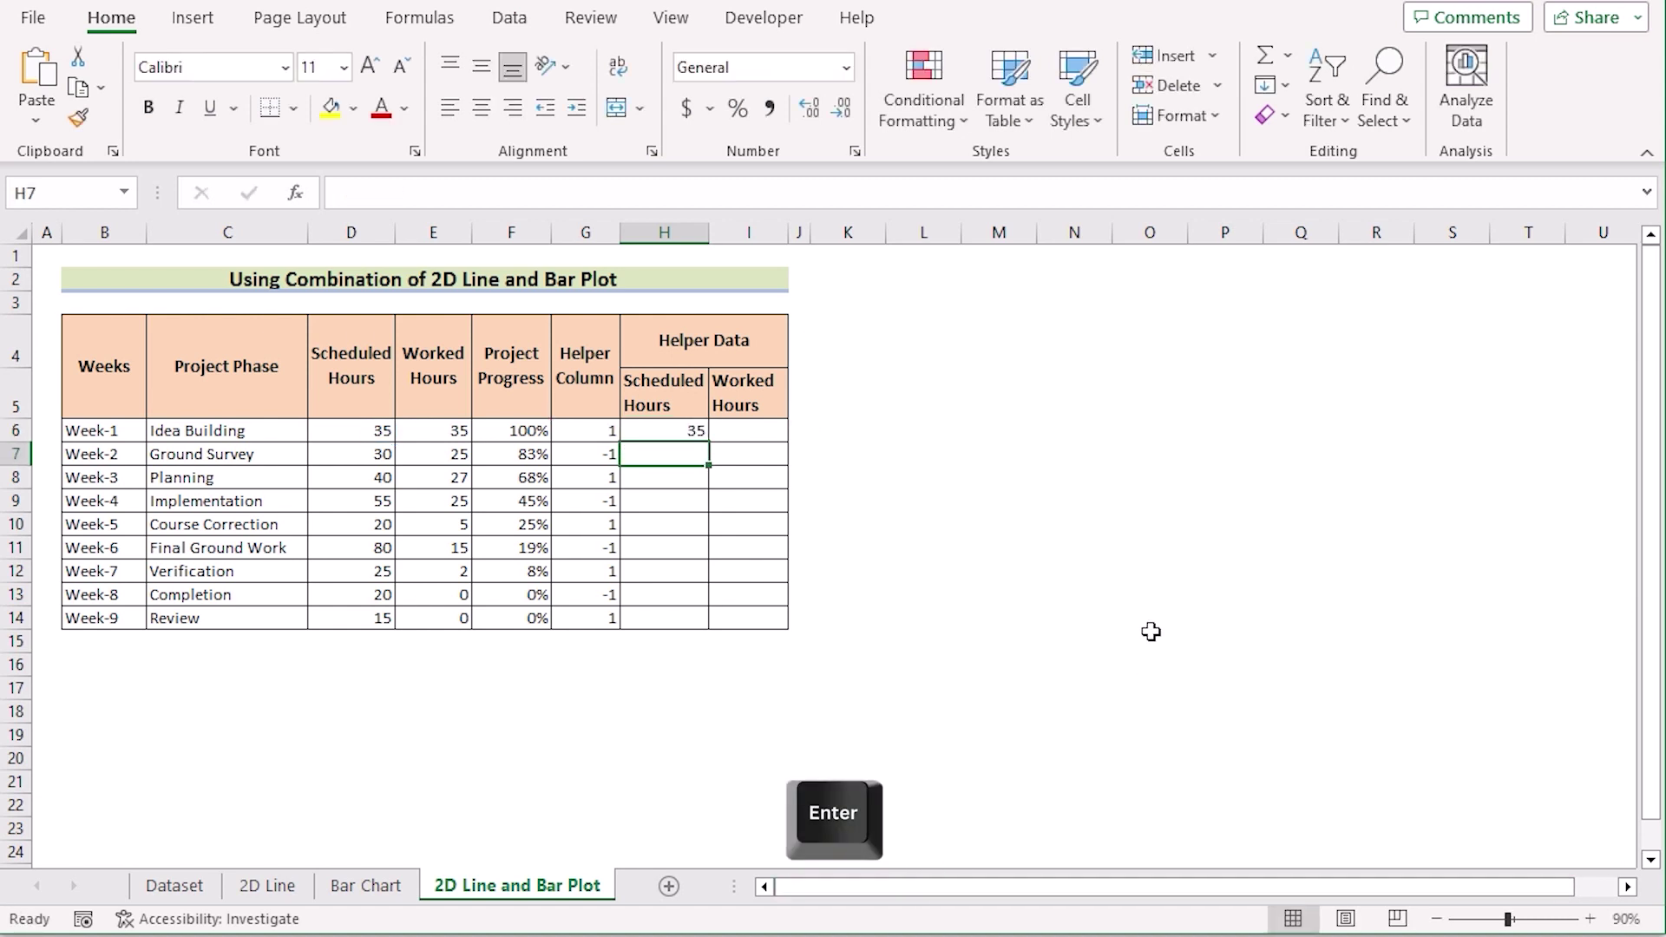
click(684, 438)
drag(708, 442, 706, 625)
Step: Enter =E6*G6 in I6 for the helper Worked Hours and fill the formula down to I14
click(744, 434)
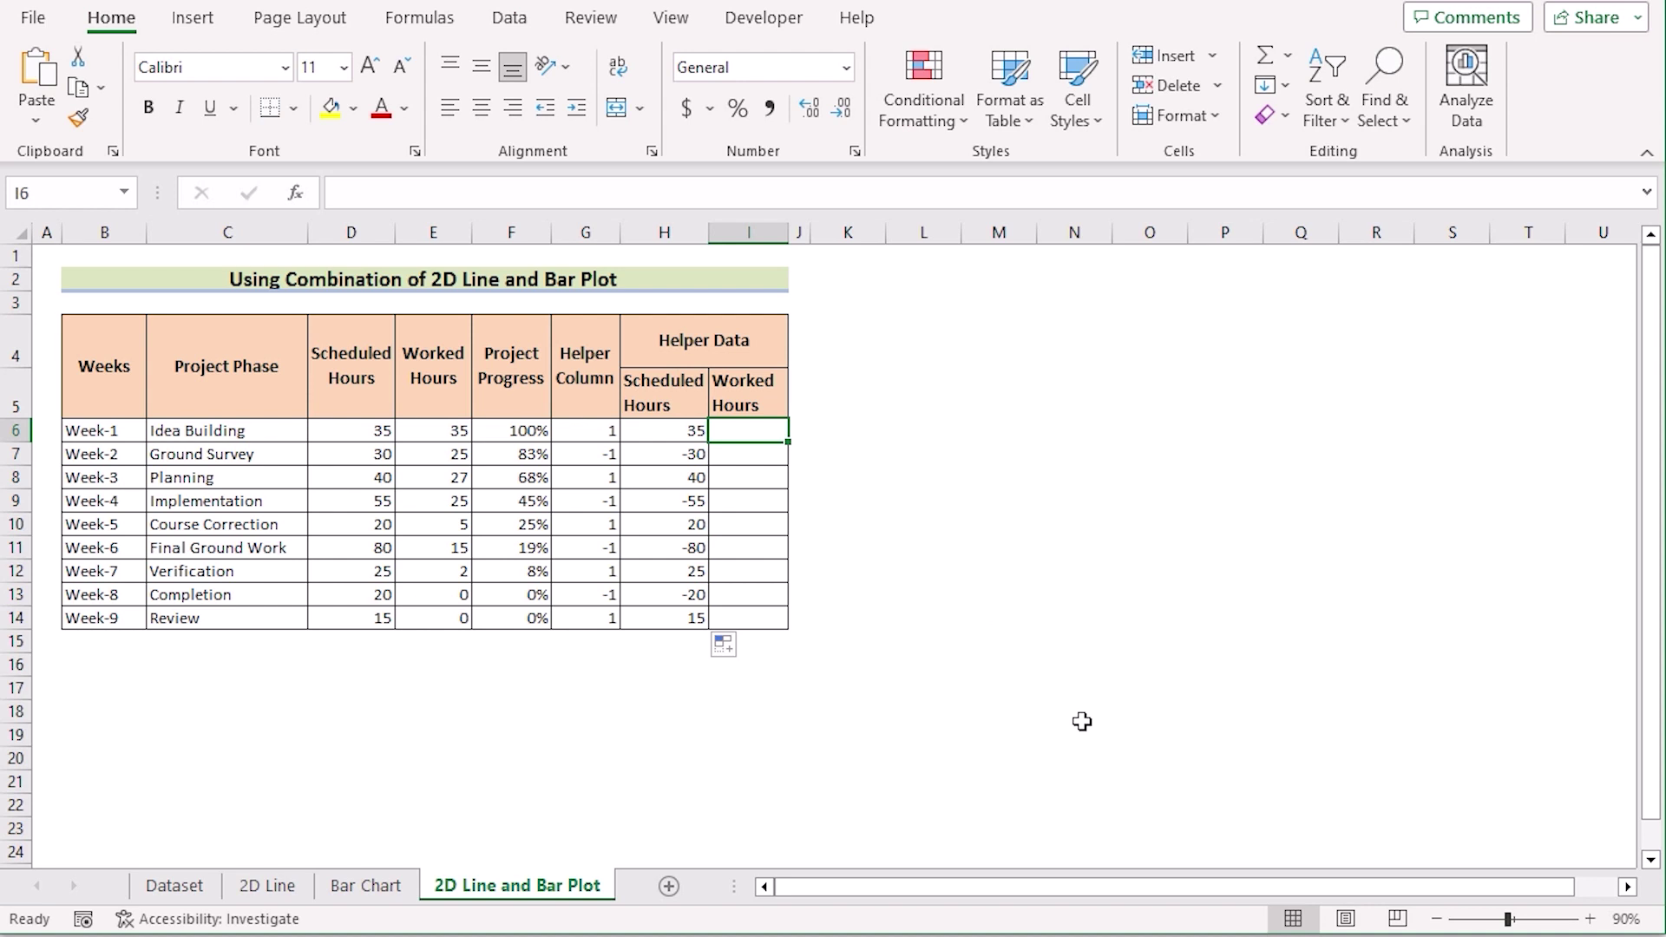
text(=)
click(445, 436)
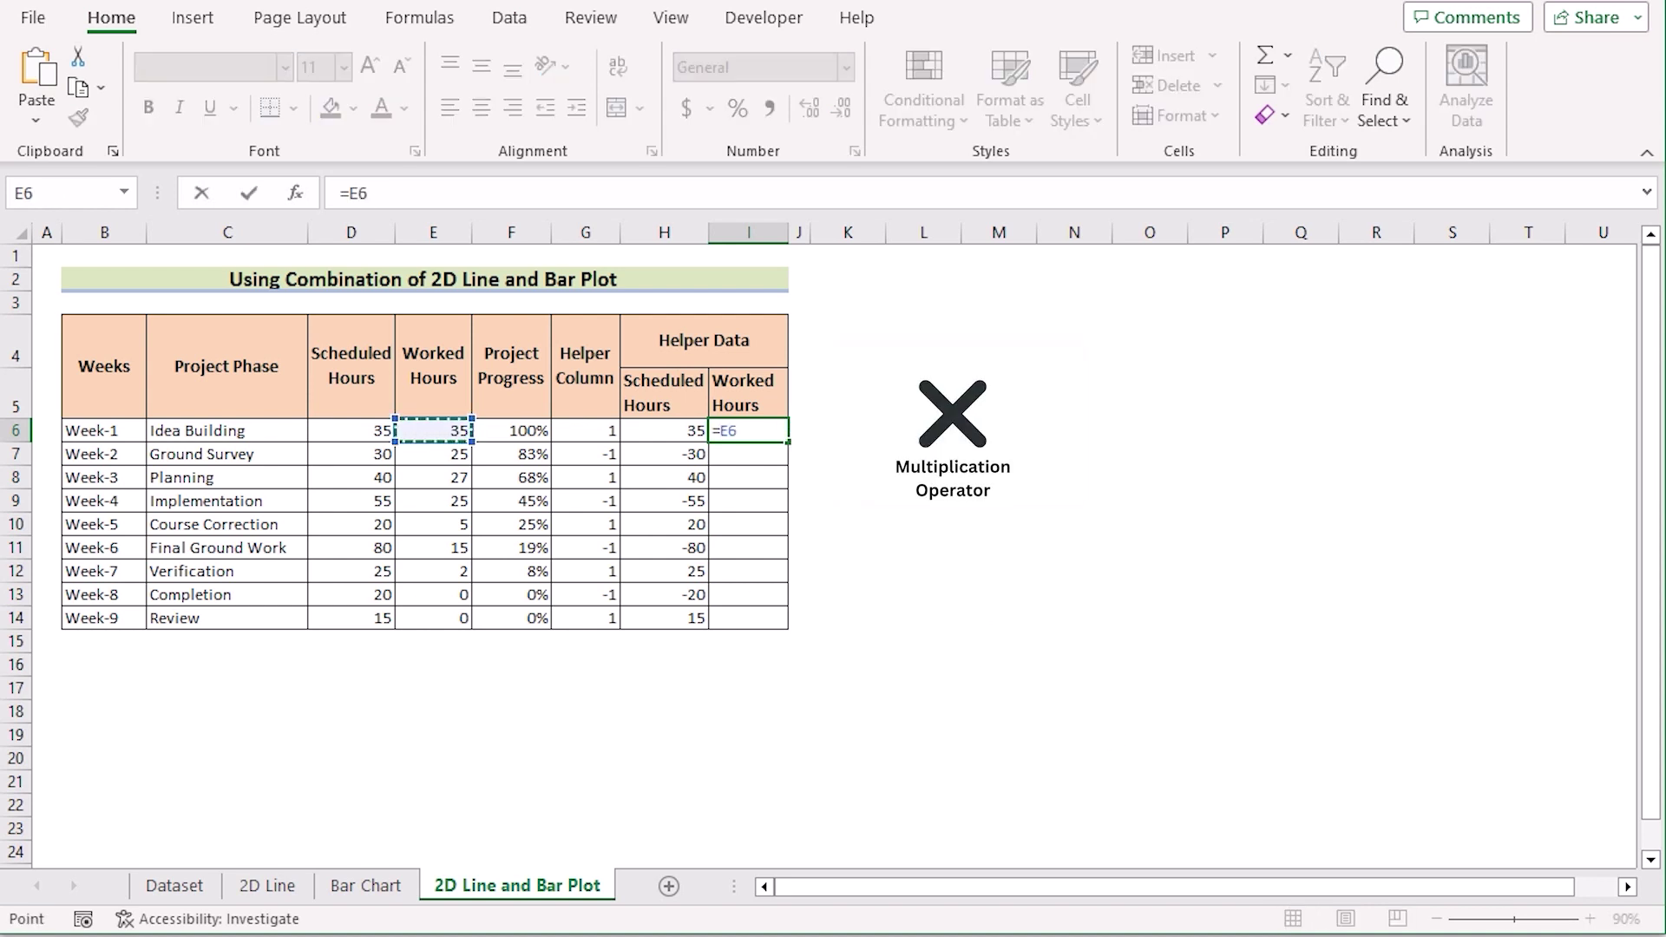
text(*)
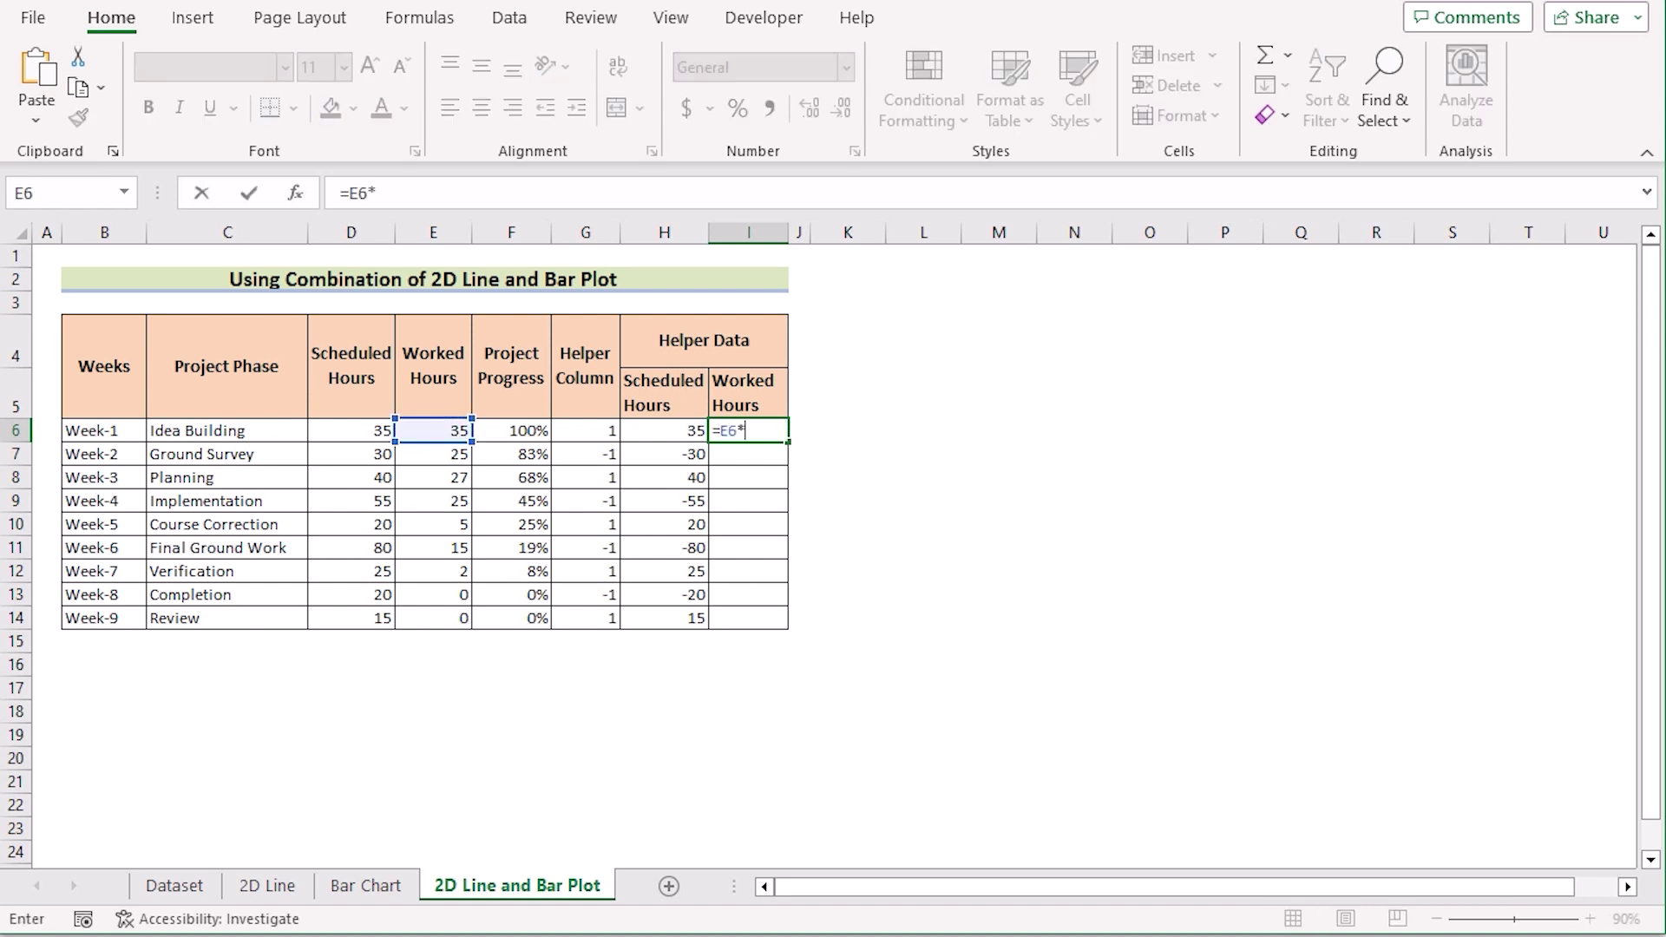
click(590, 434)
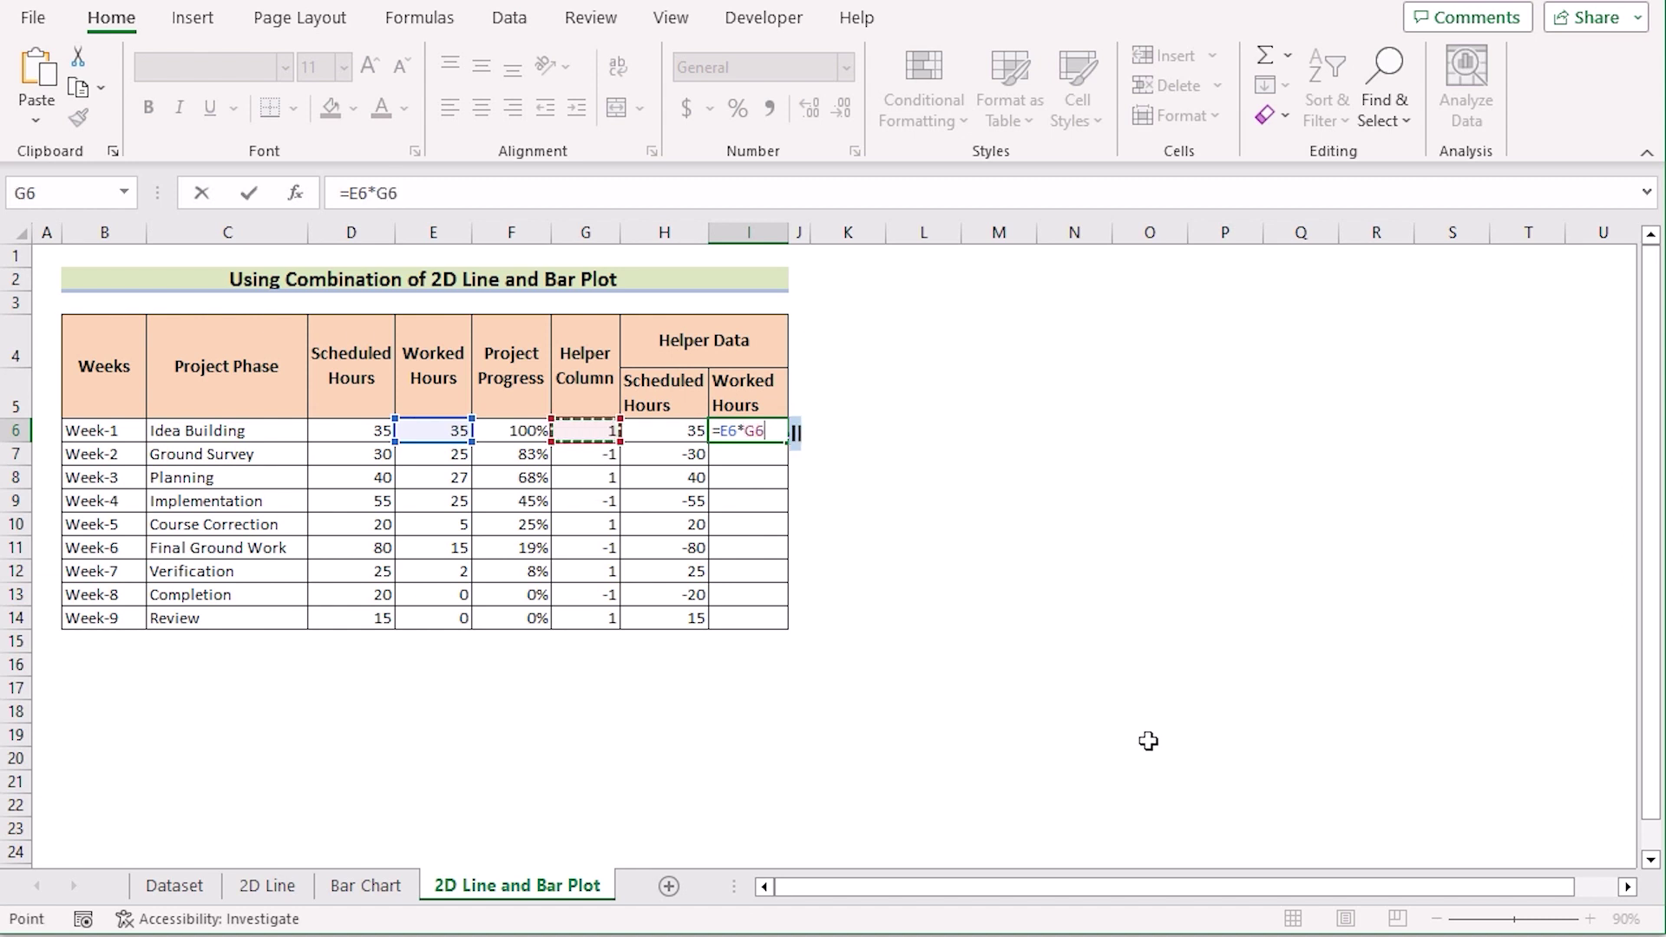
key(Return)
click(765, 434)
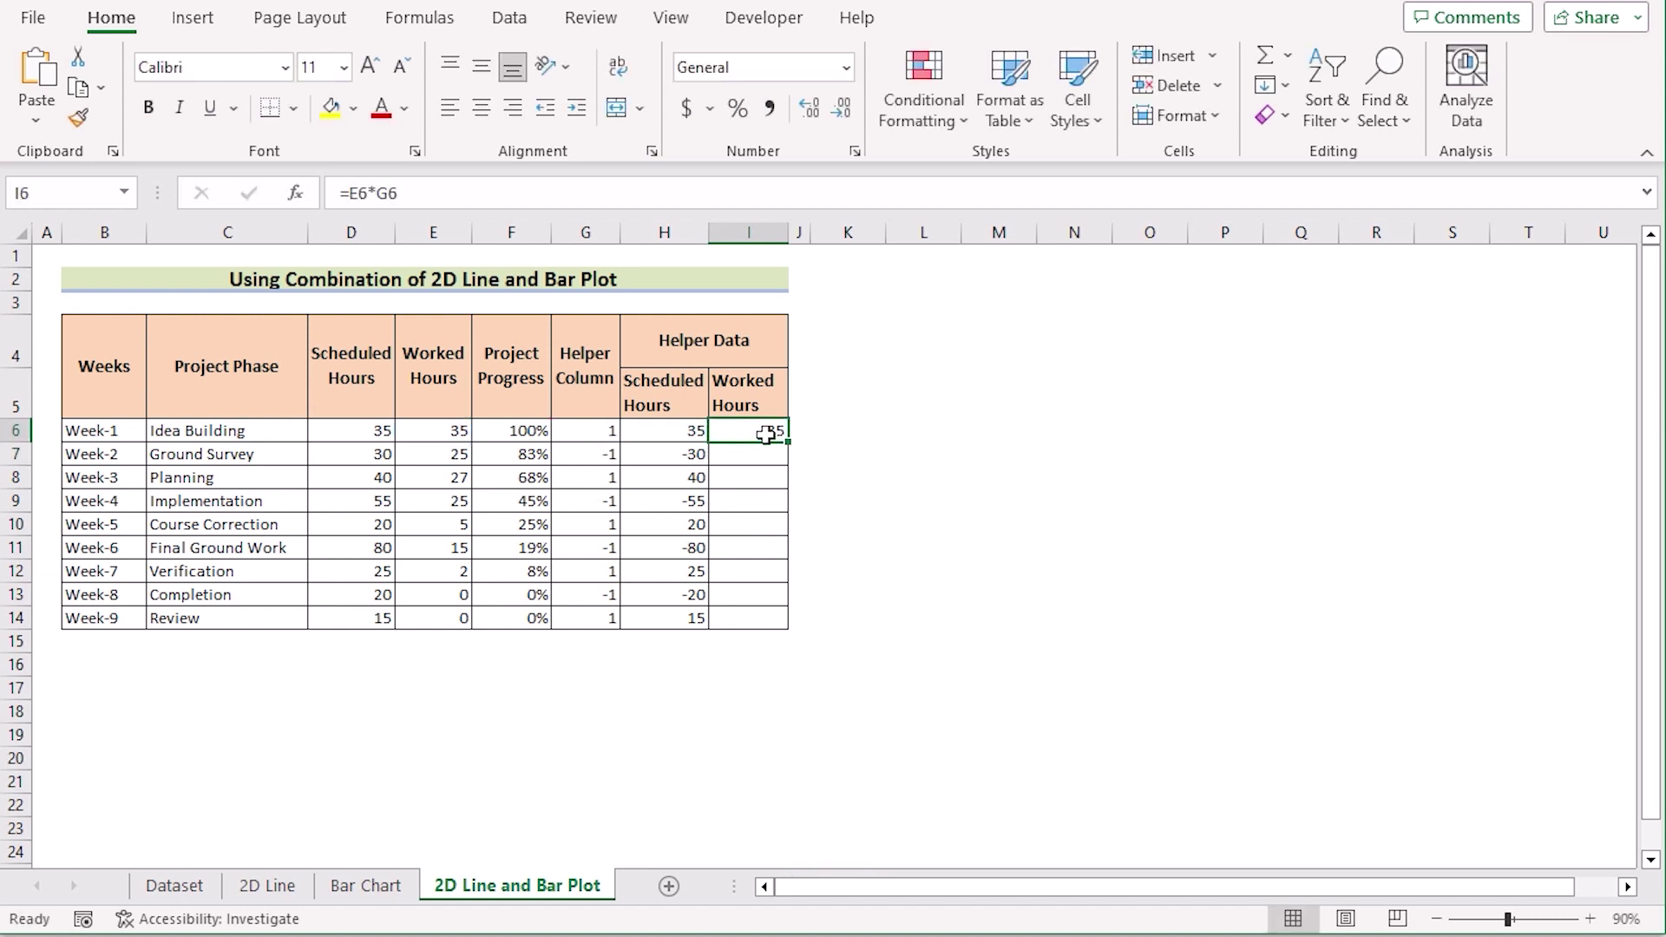
drag(784, 445, 776, 636)
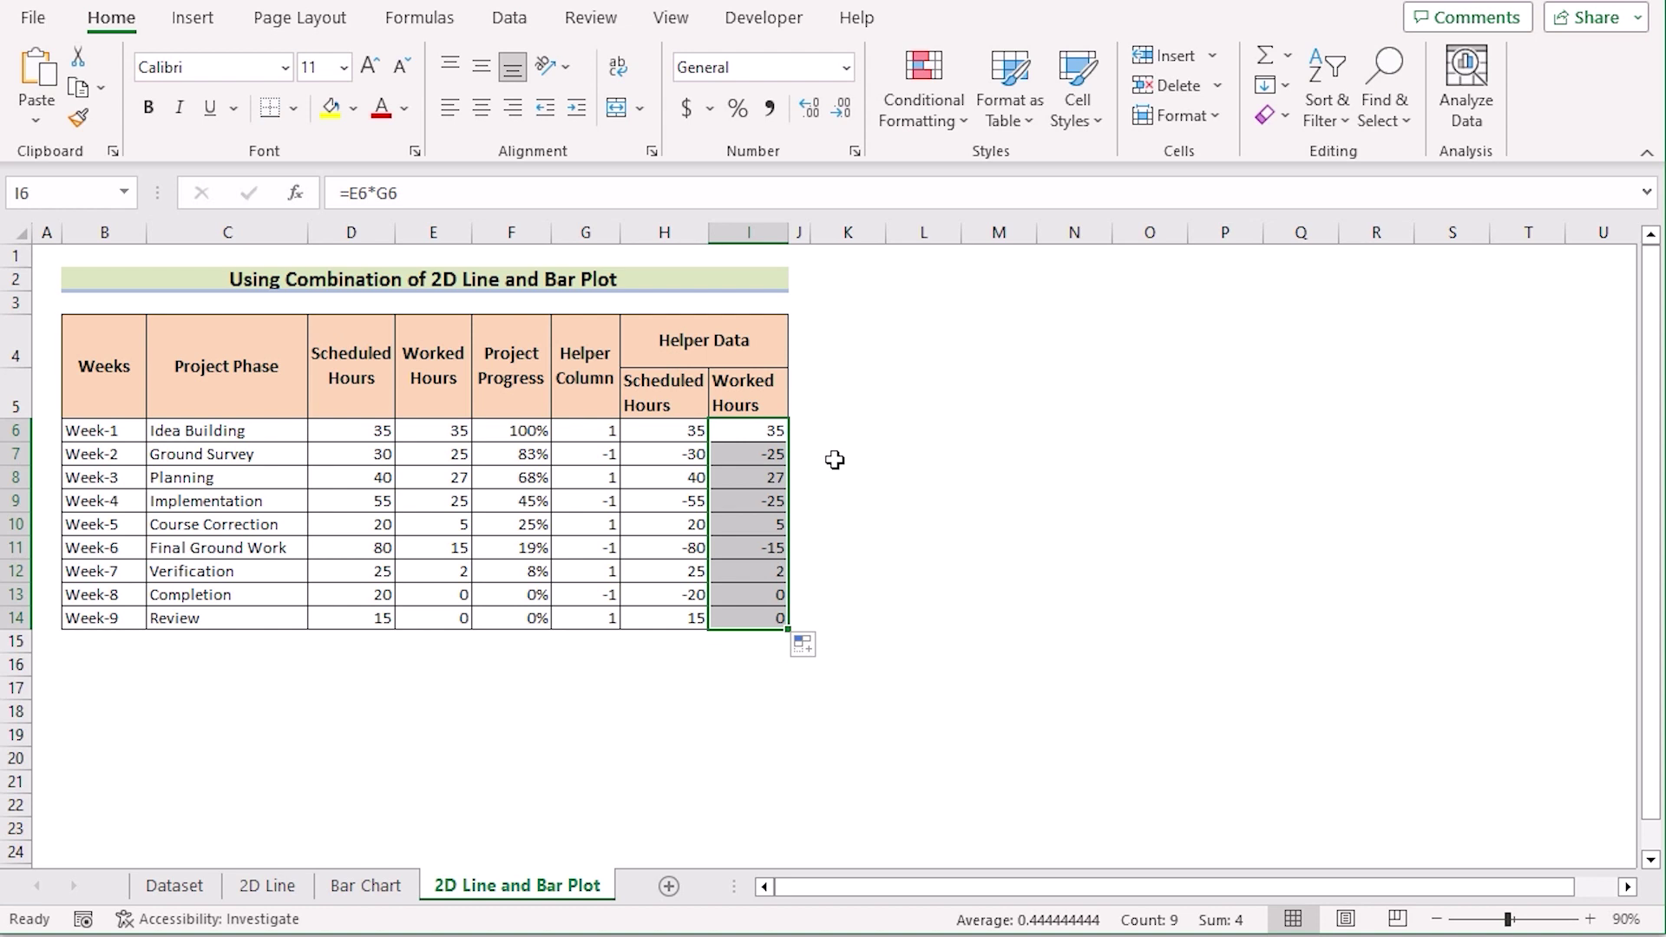
Step: Insert a 2-D stacked column chart from the weeks in B6:B14 and the helper data in H6:I14
click(663, 434)
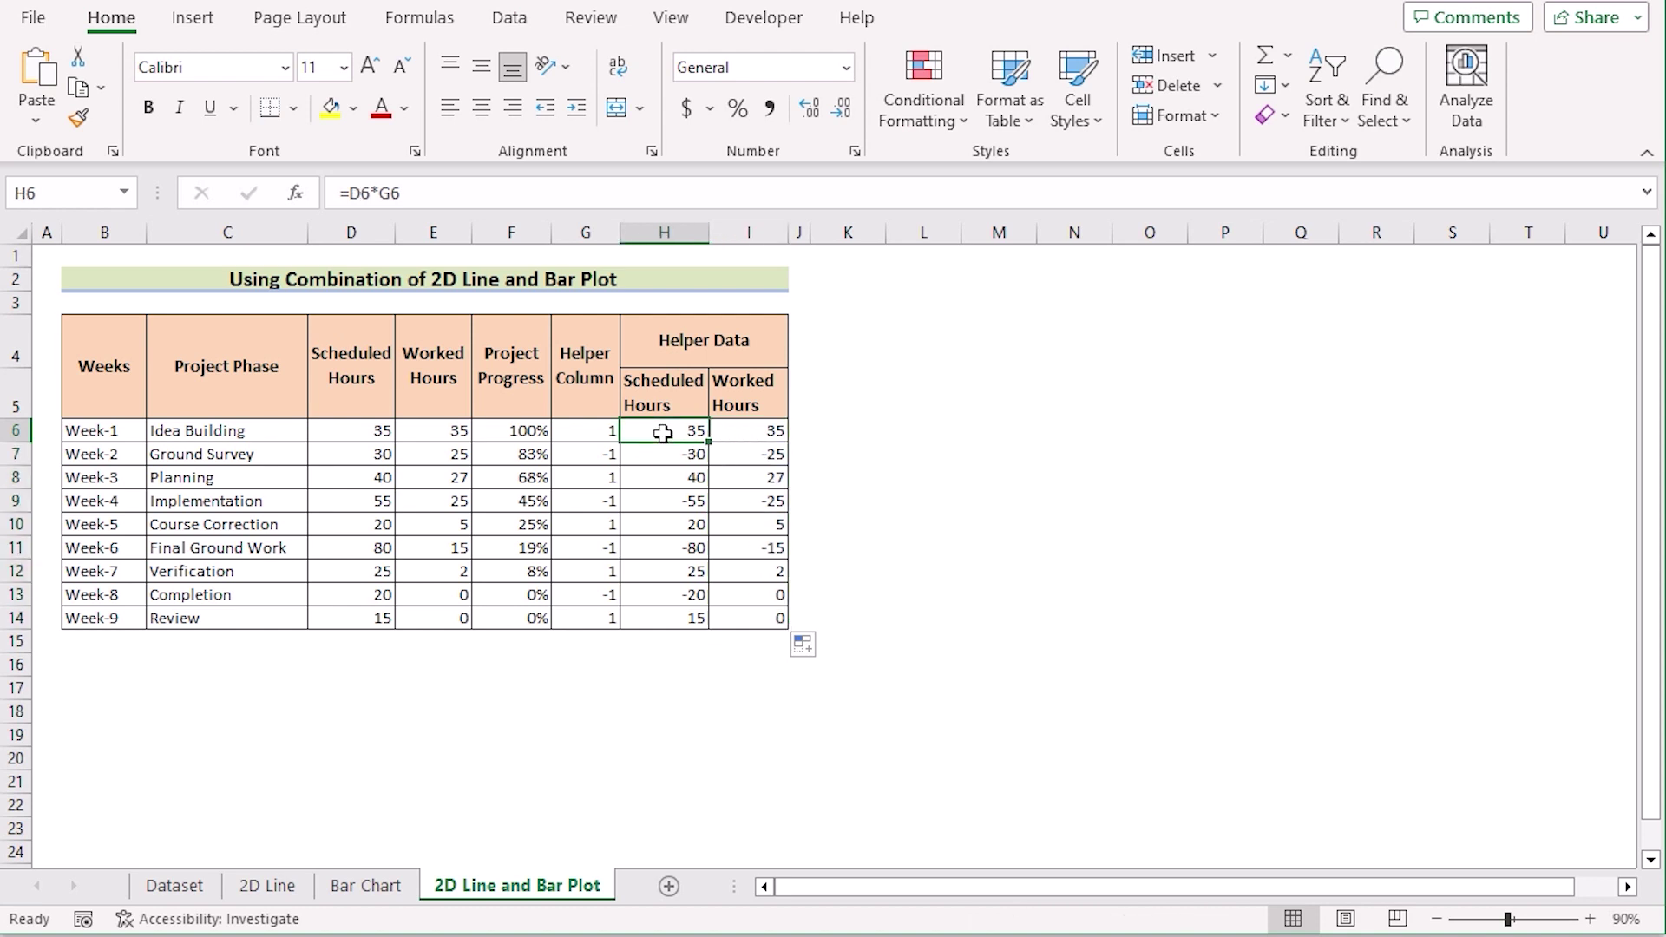
shift+click(751, 616)
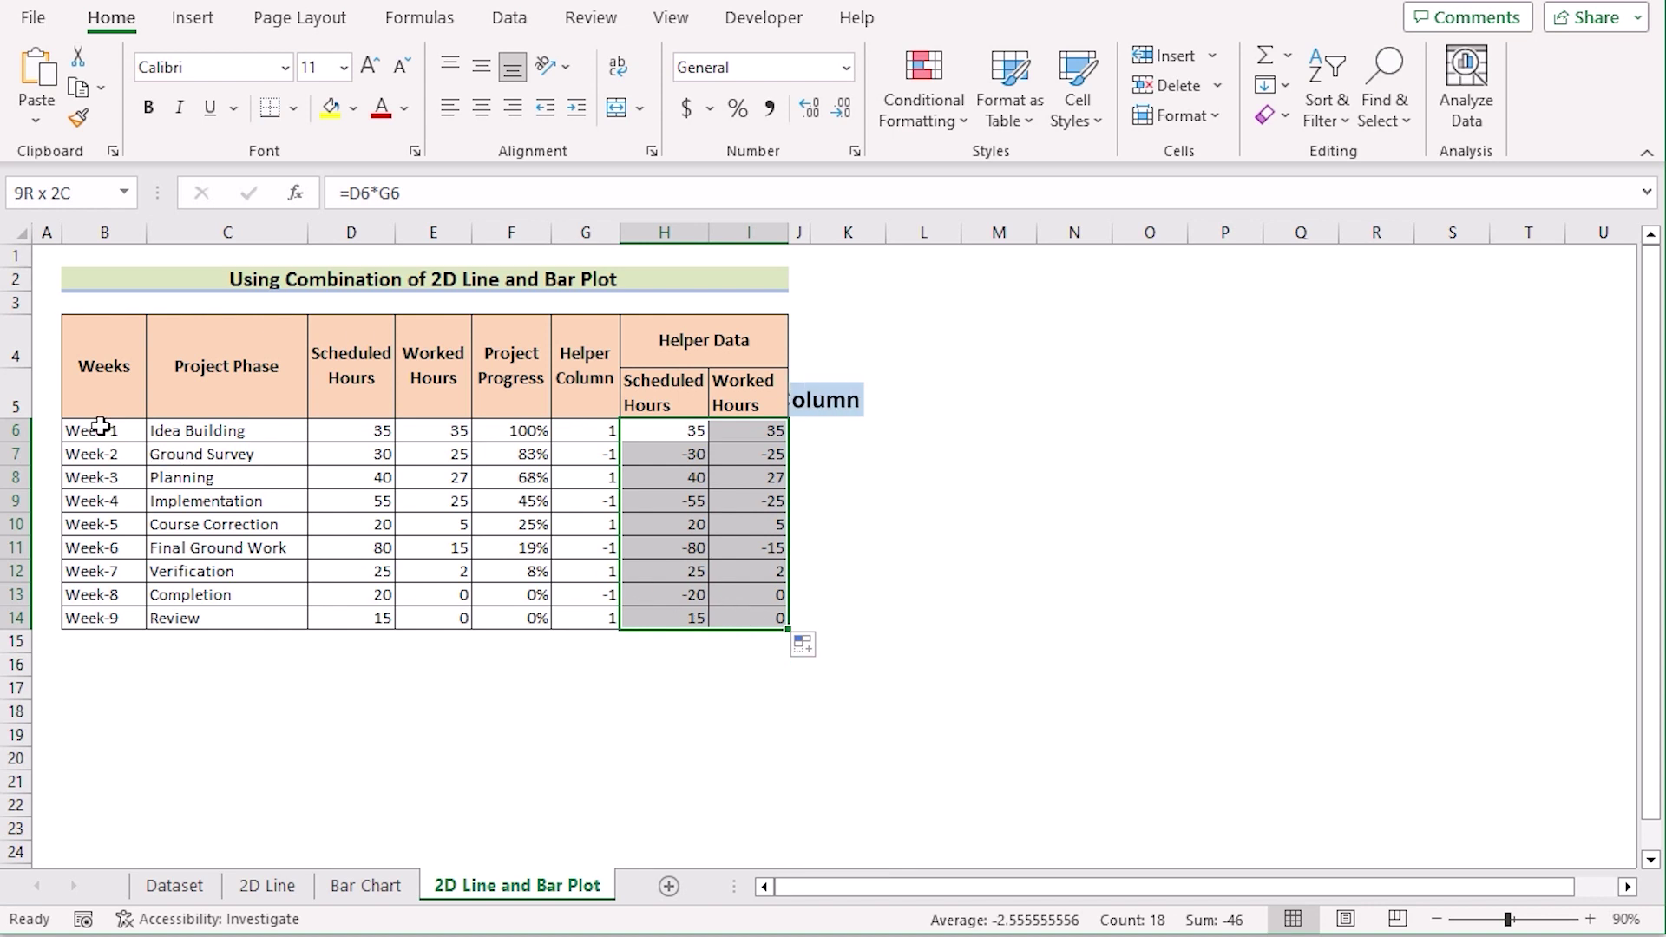
drag(103, 425, 93, 625)
click(825, 643)
click(196, 18)
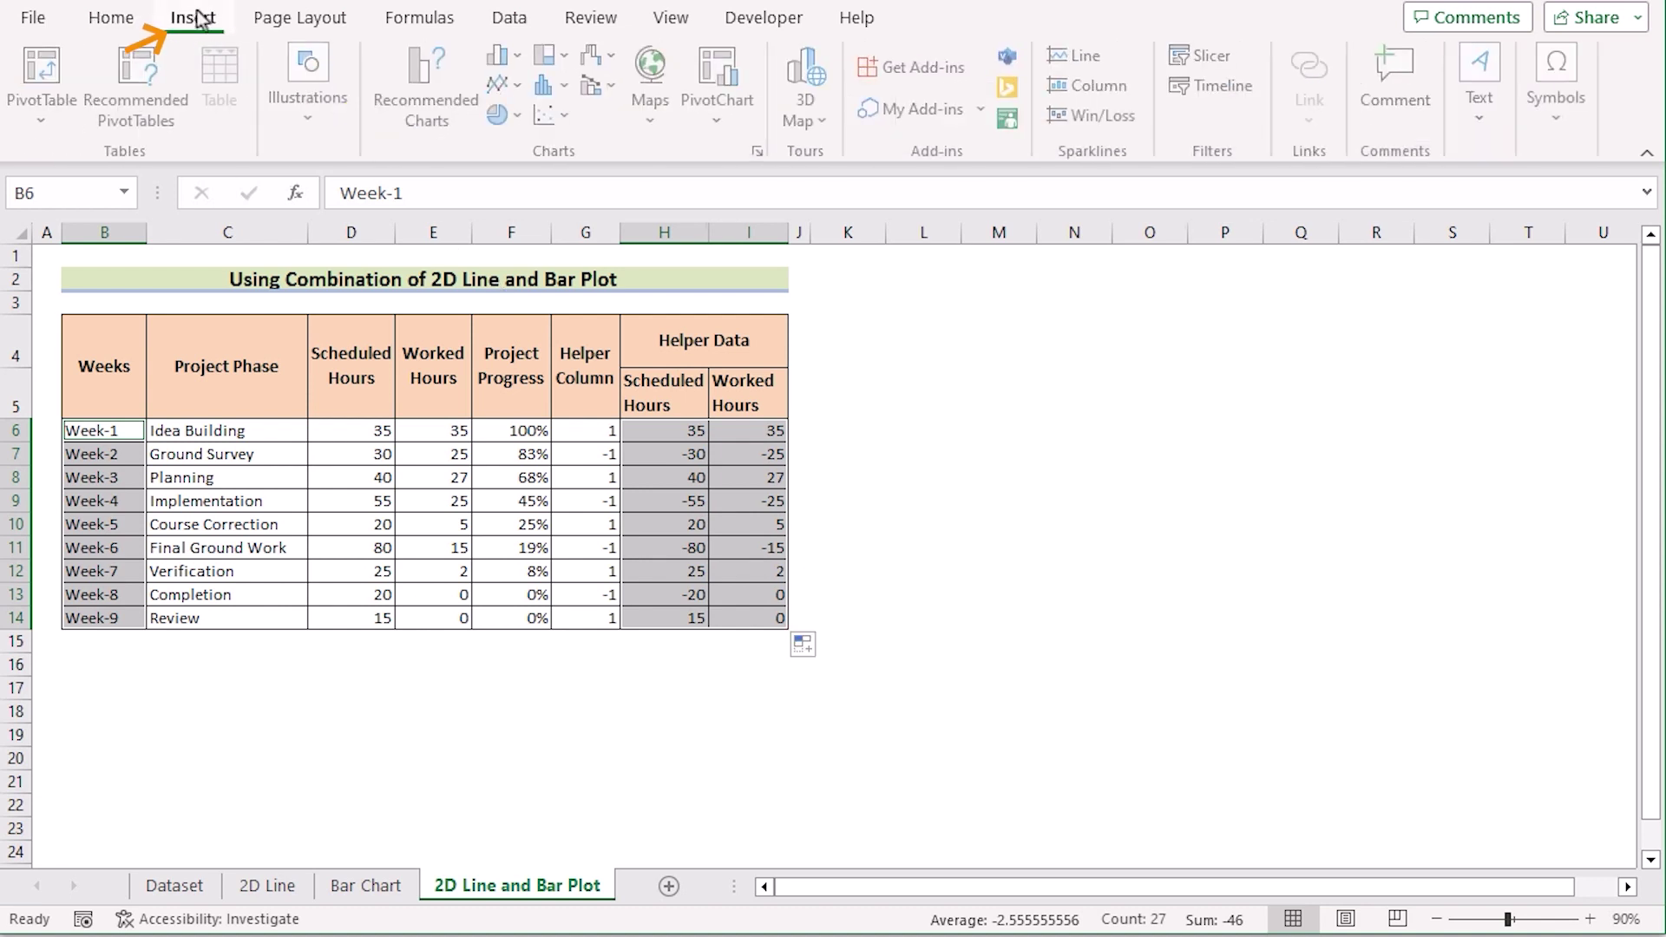
click(523, 63)
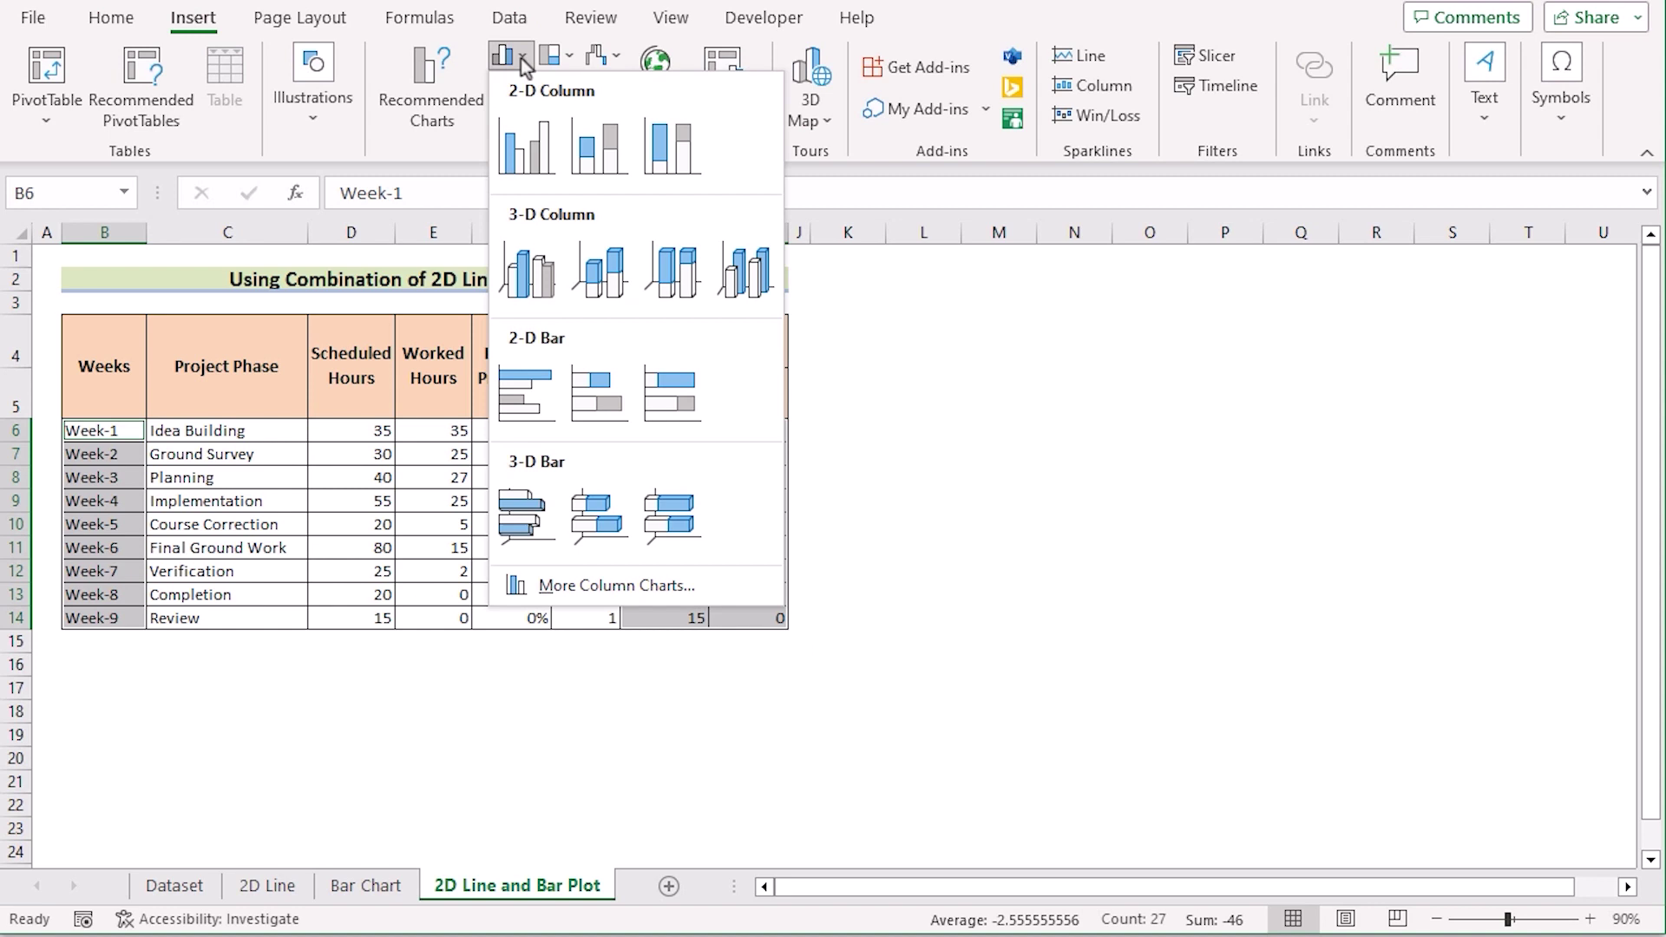
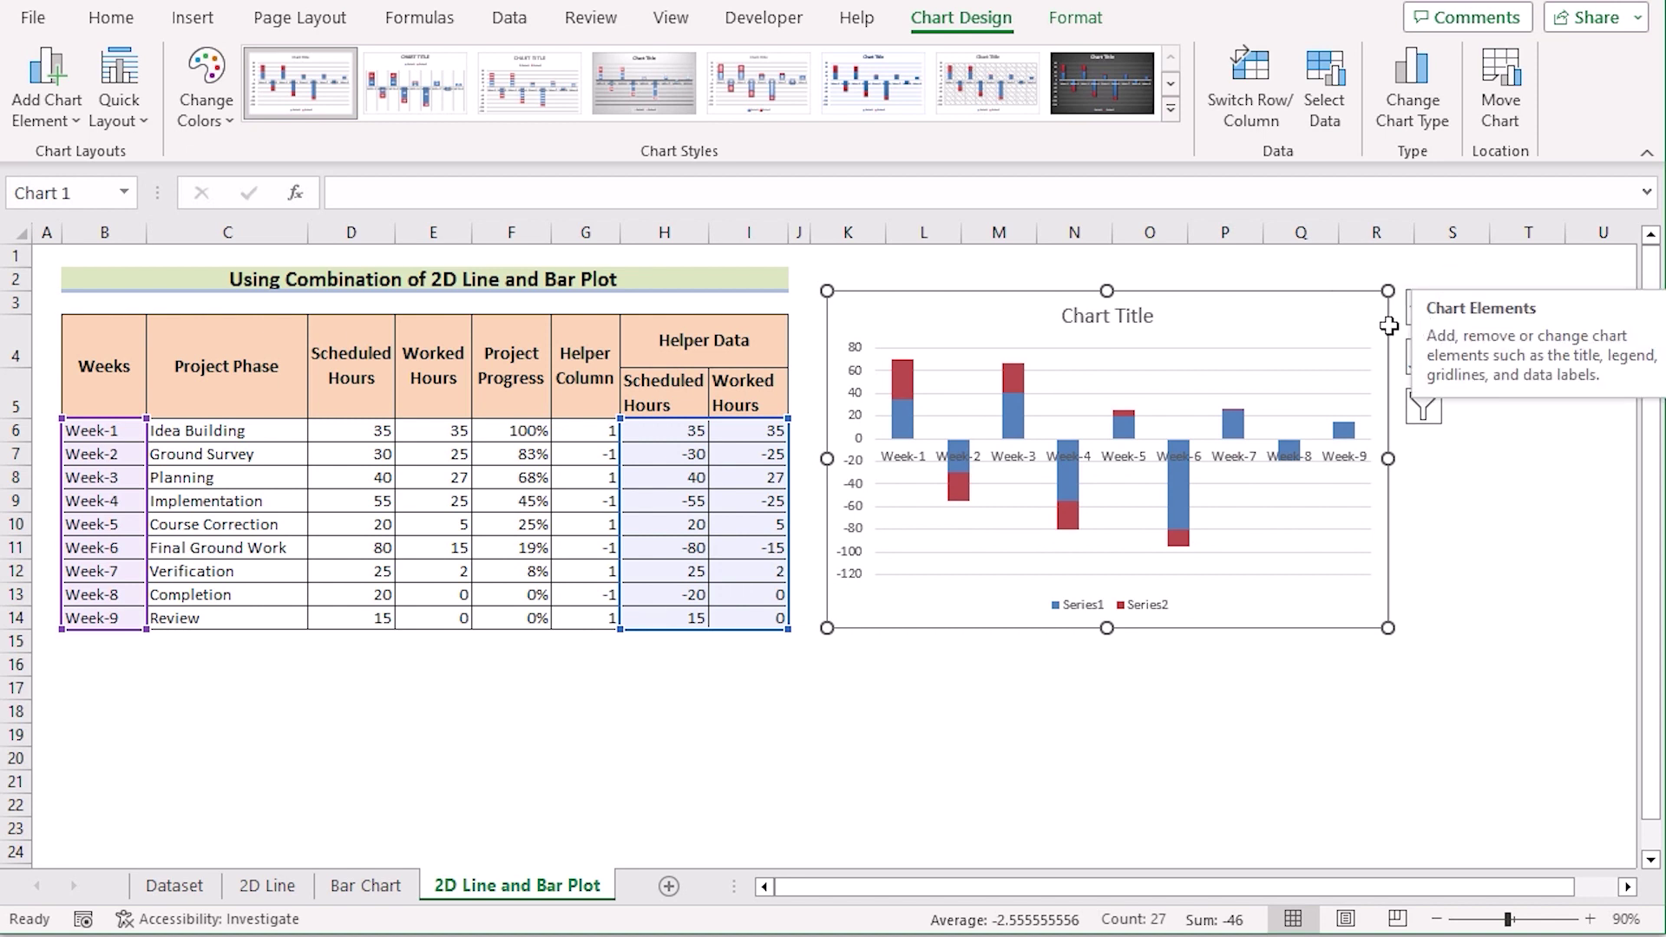
Step: Turn off the stacked column chart's primary vertical axis and gridlines
click(1422, 317)
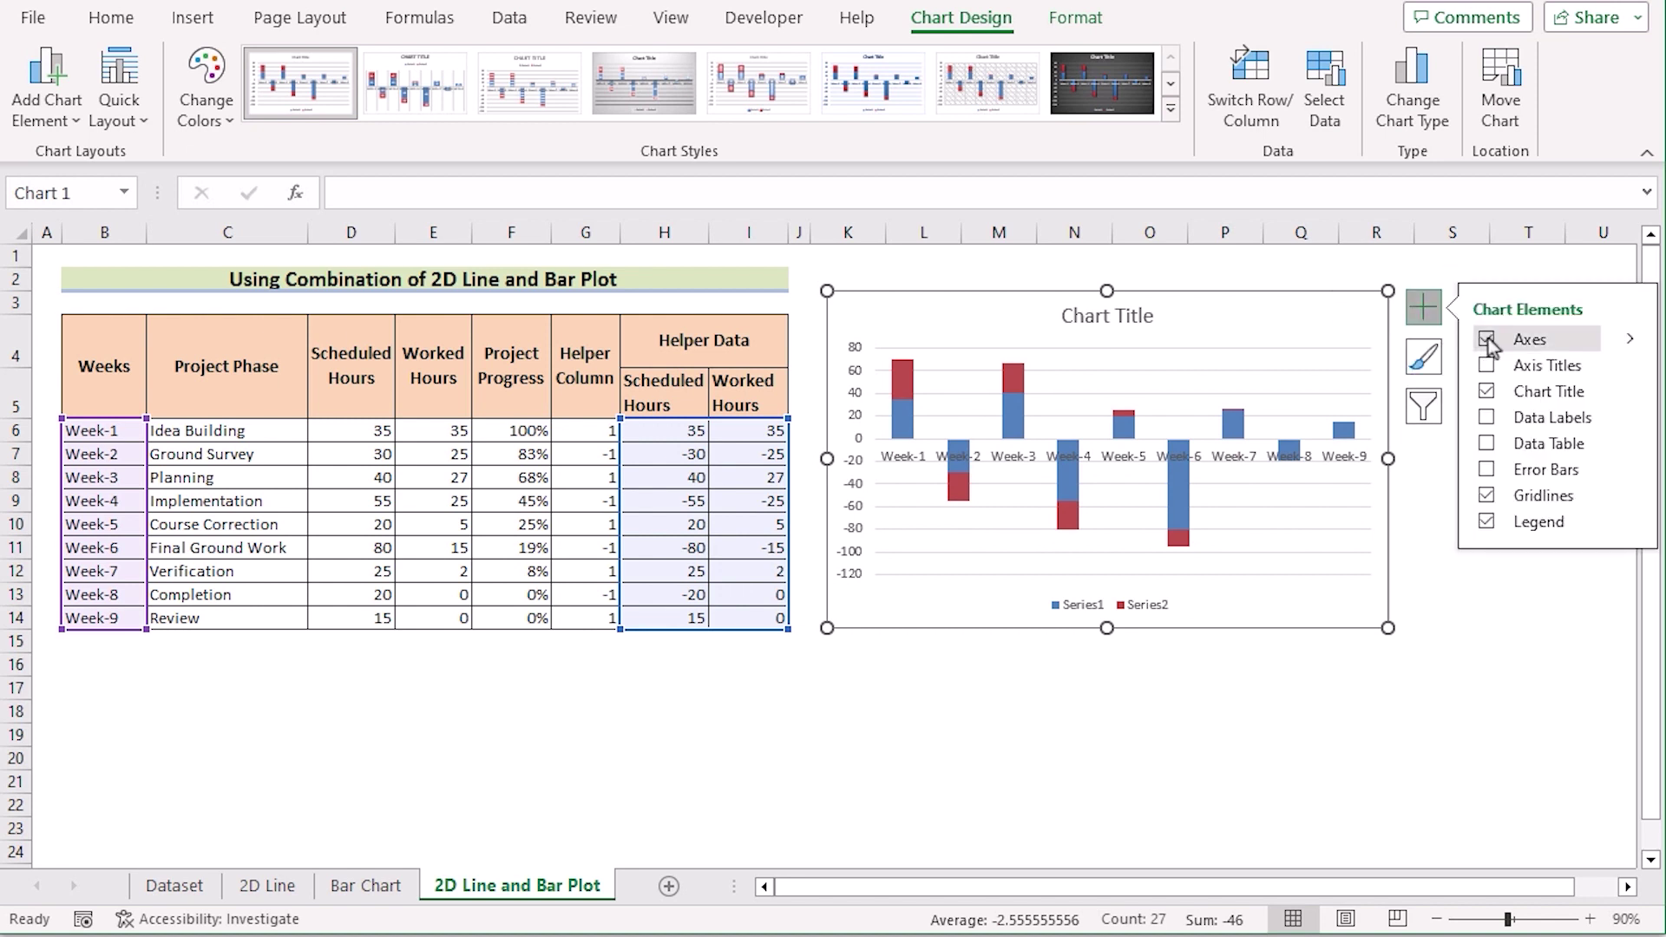
click(1629, 340)
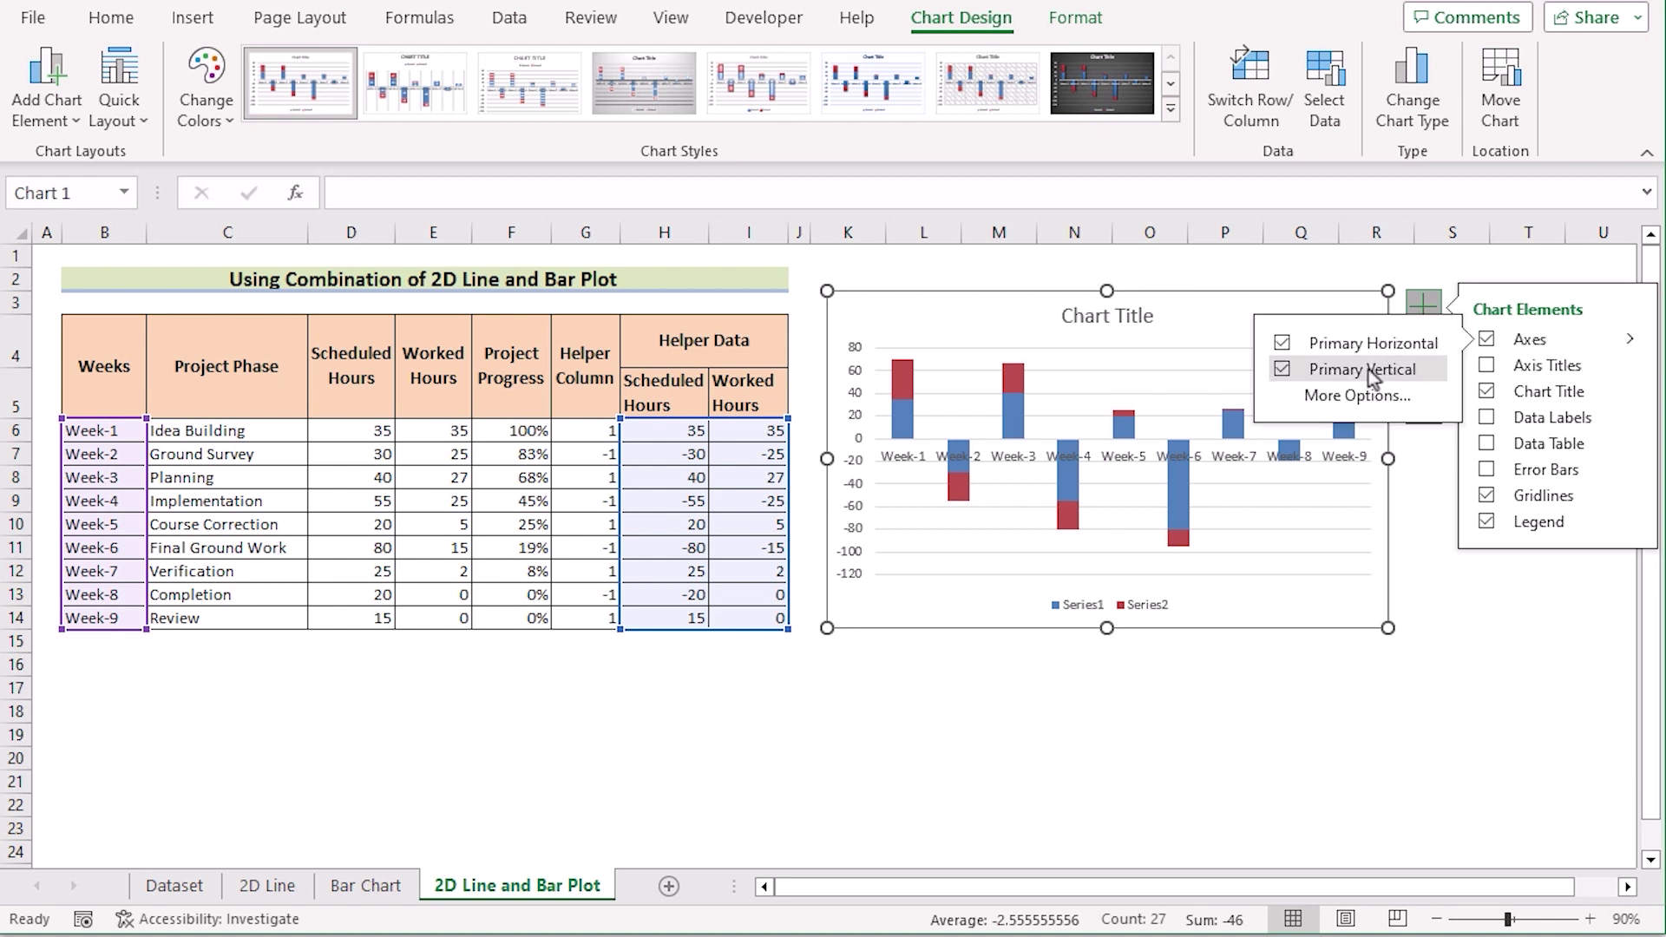
click(1283, 371)
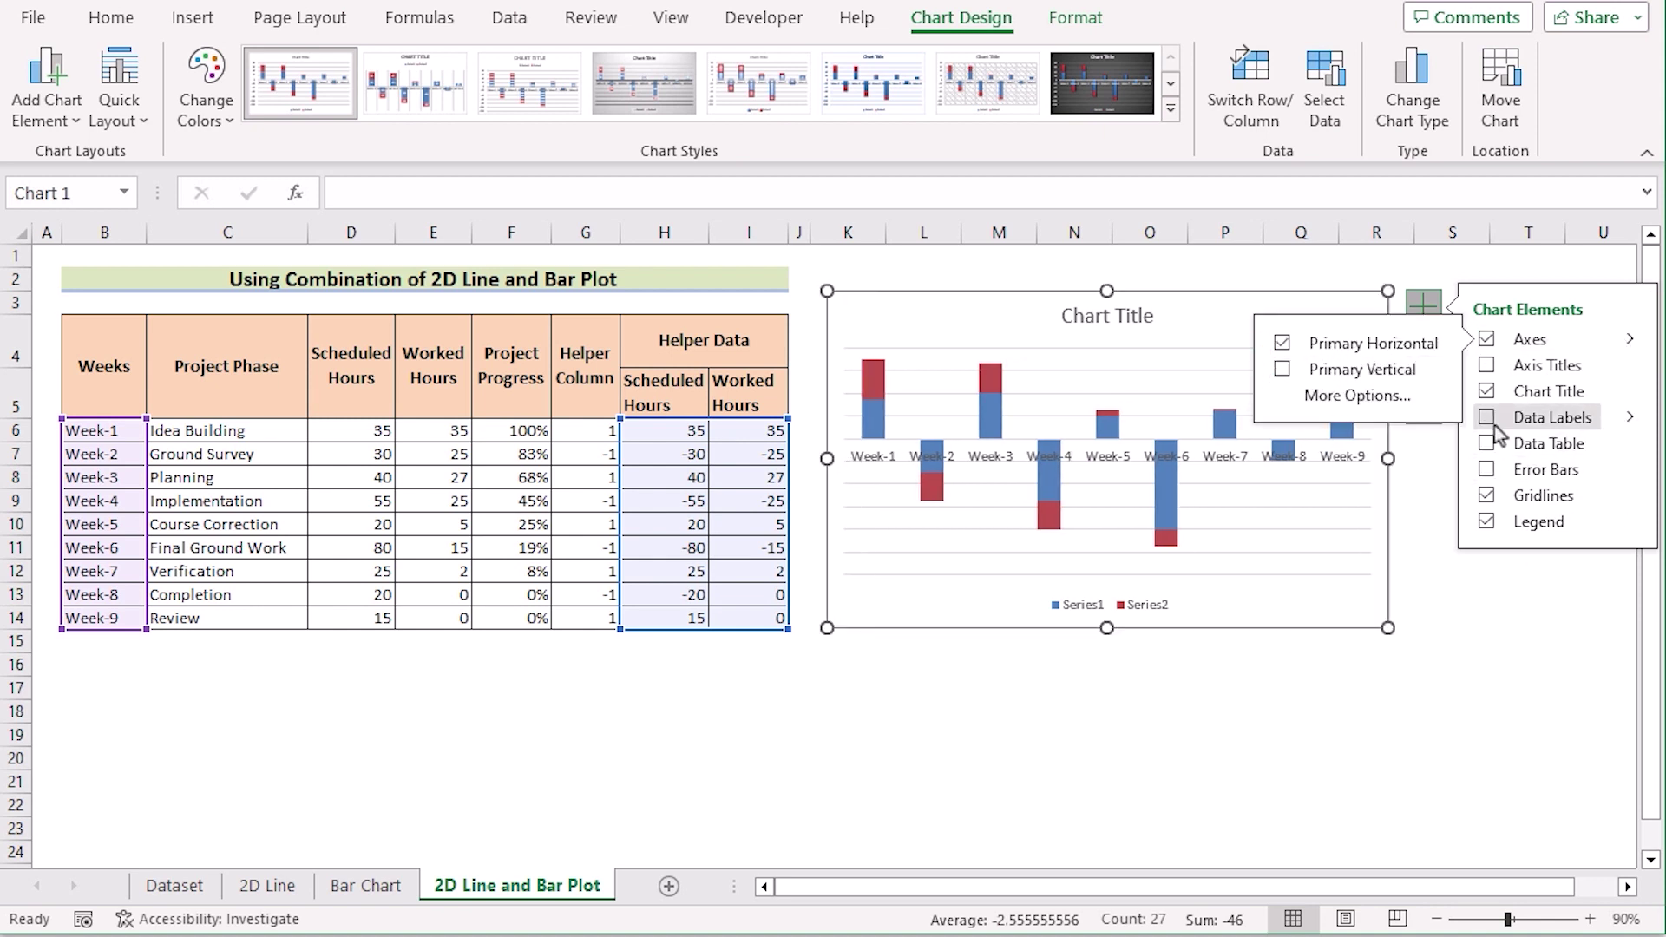
click(1487, 496)
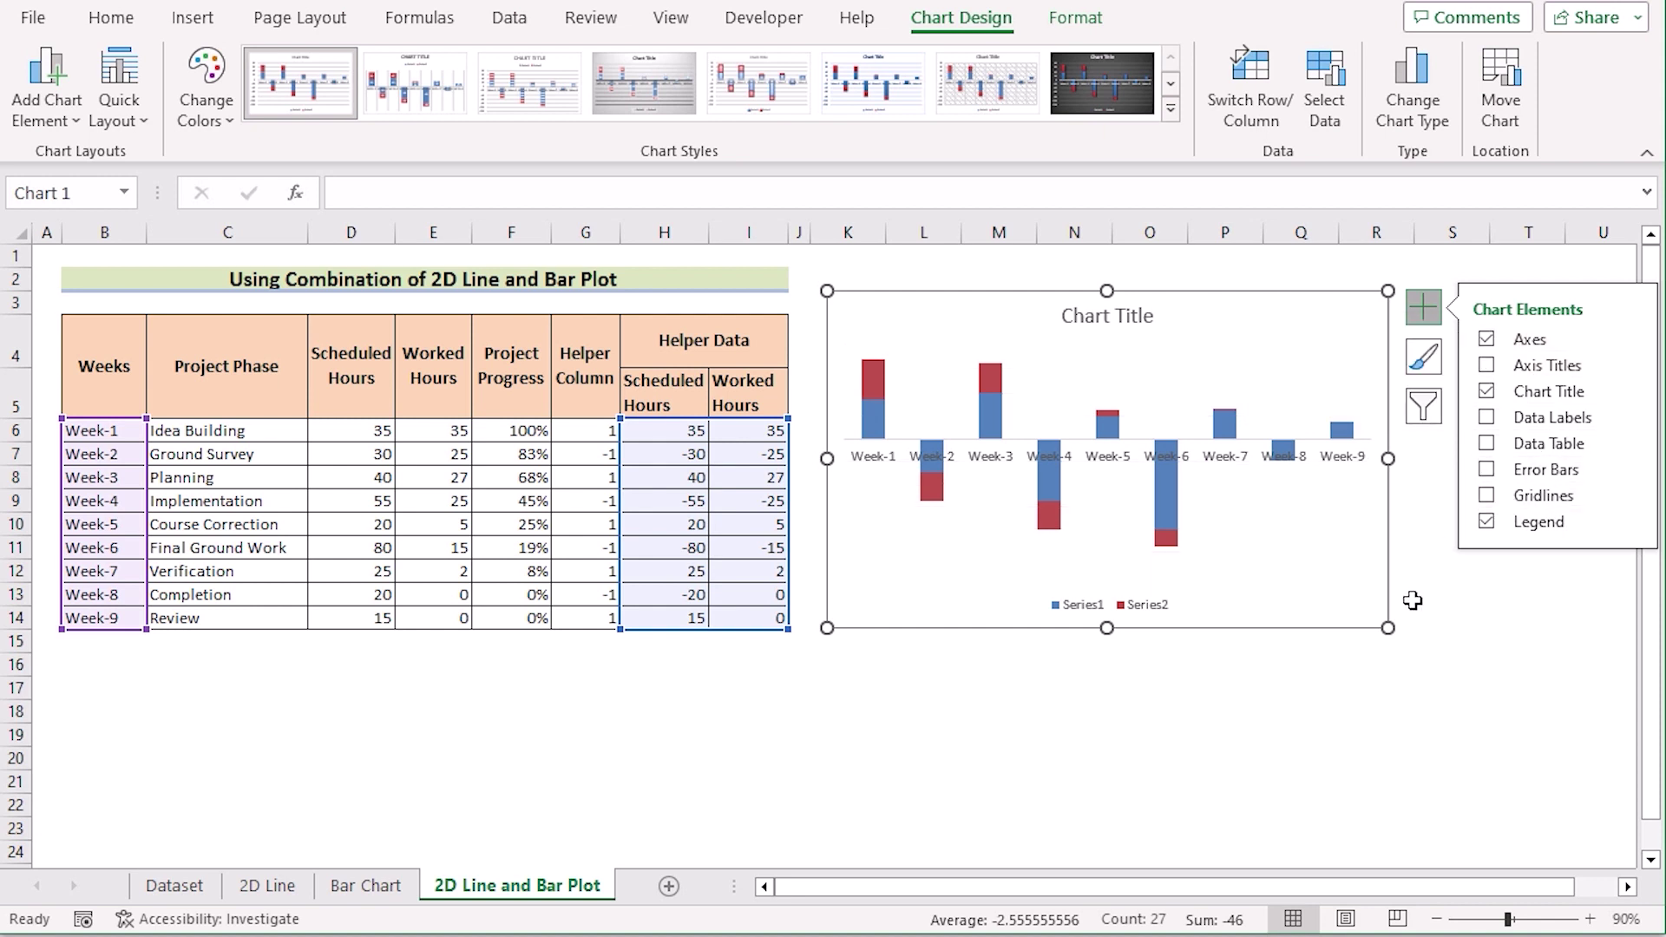
Step: Show data labels on the stacked columns and keep the chart selected
click(1487, 420)
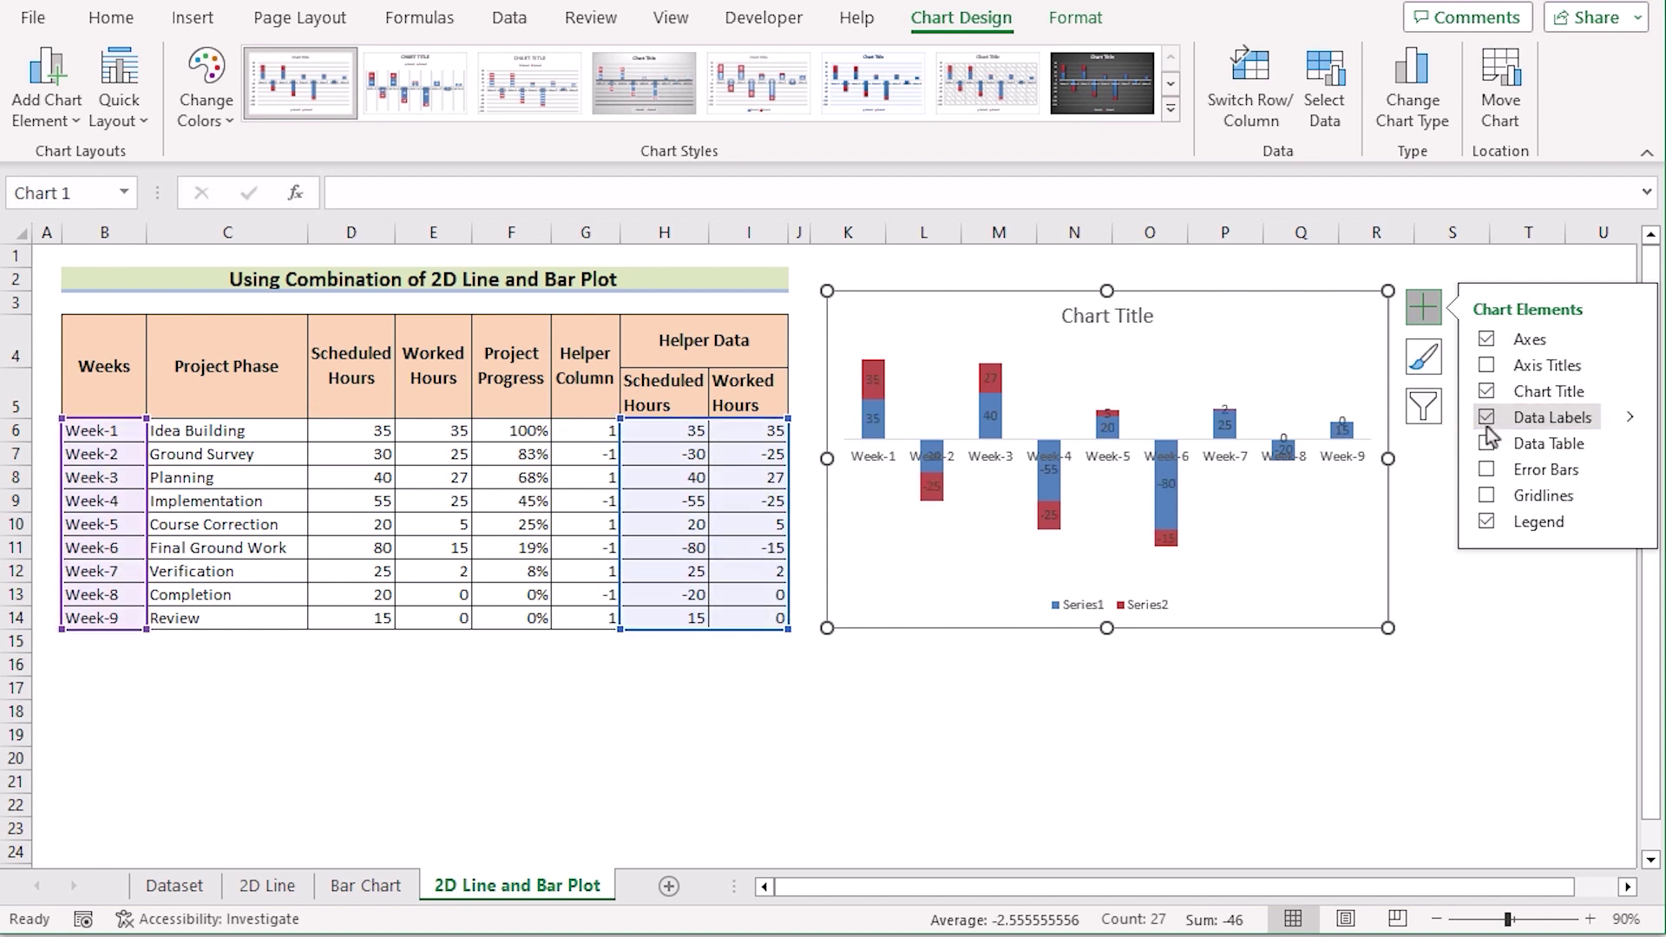
click(1464, 675)
click(1322, 595)
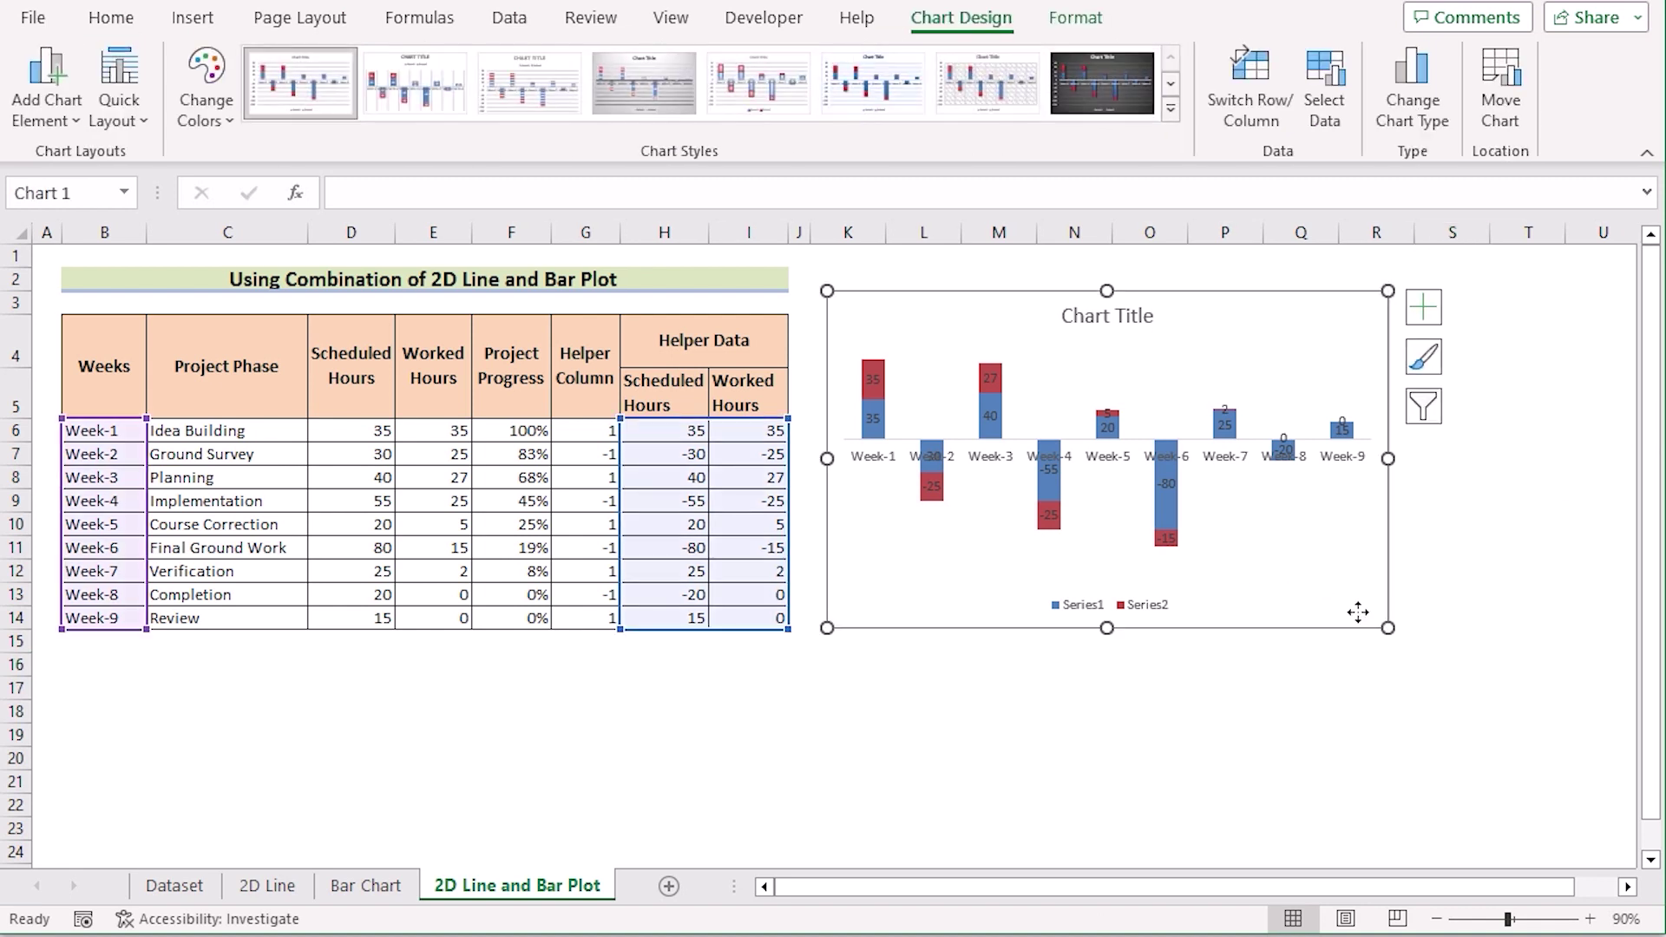
Step: Enlarge the stacked column chart to about 7.3 by 4 inches and name Series1 from the Scheduled Hours header in H5
drag(1387, 627, 1587, 756)
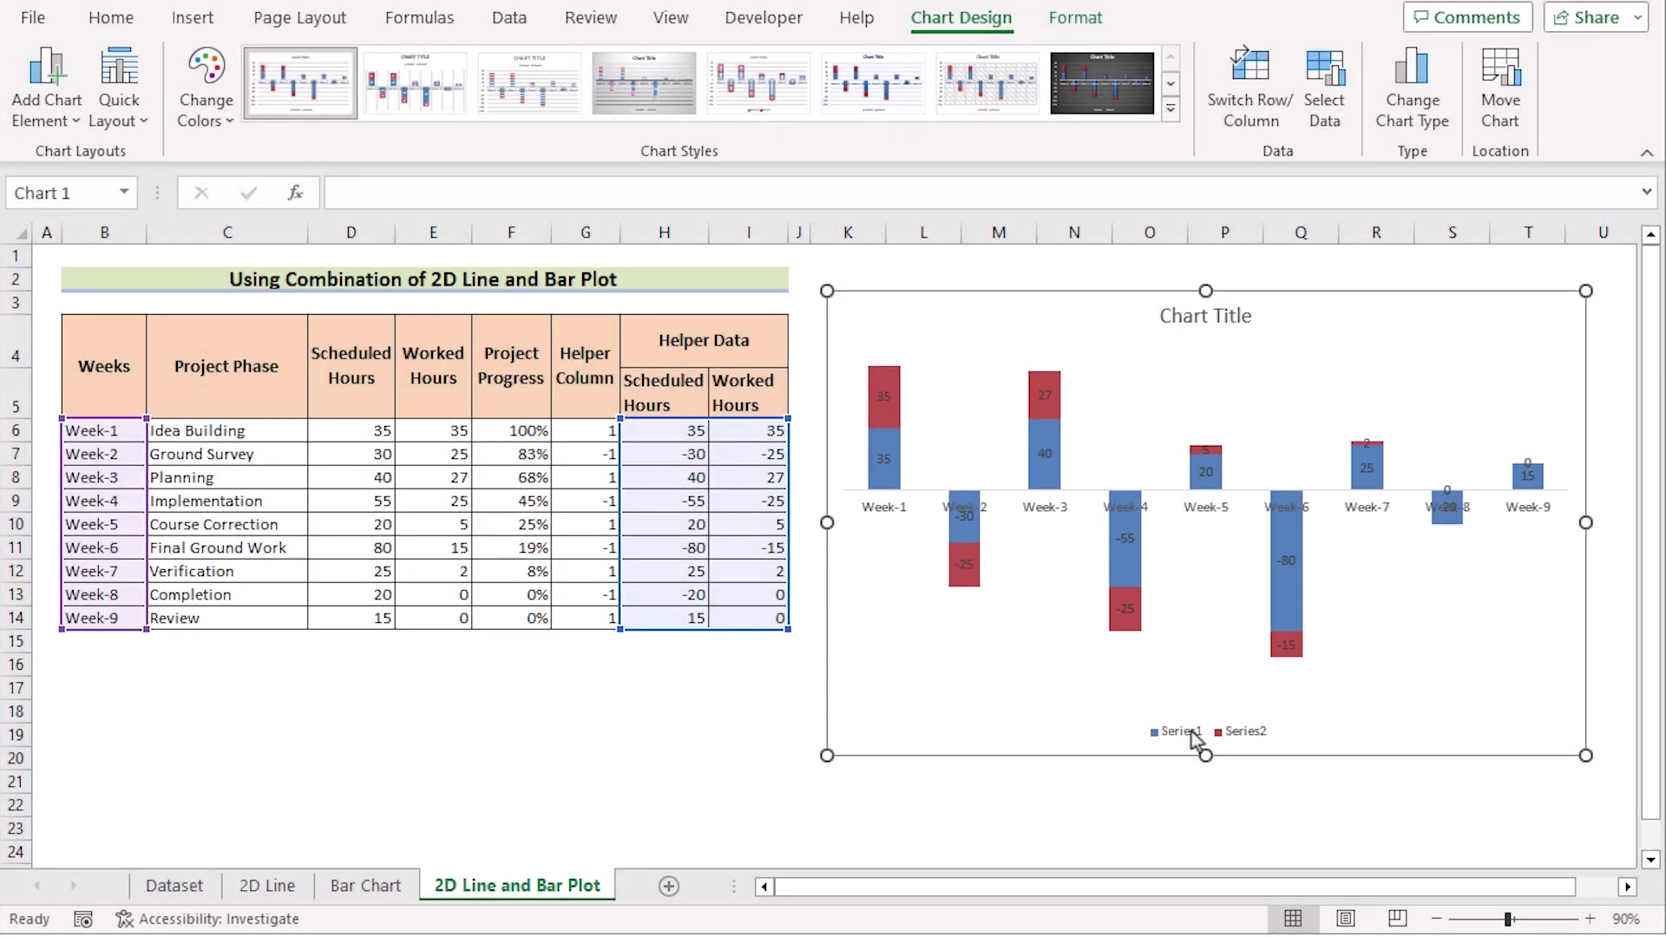
click(1183, 737)
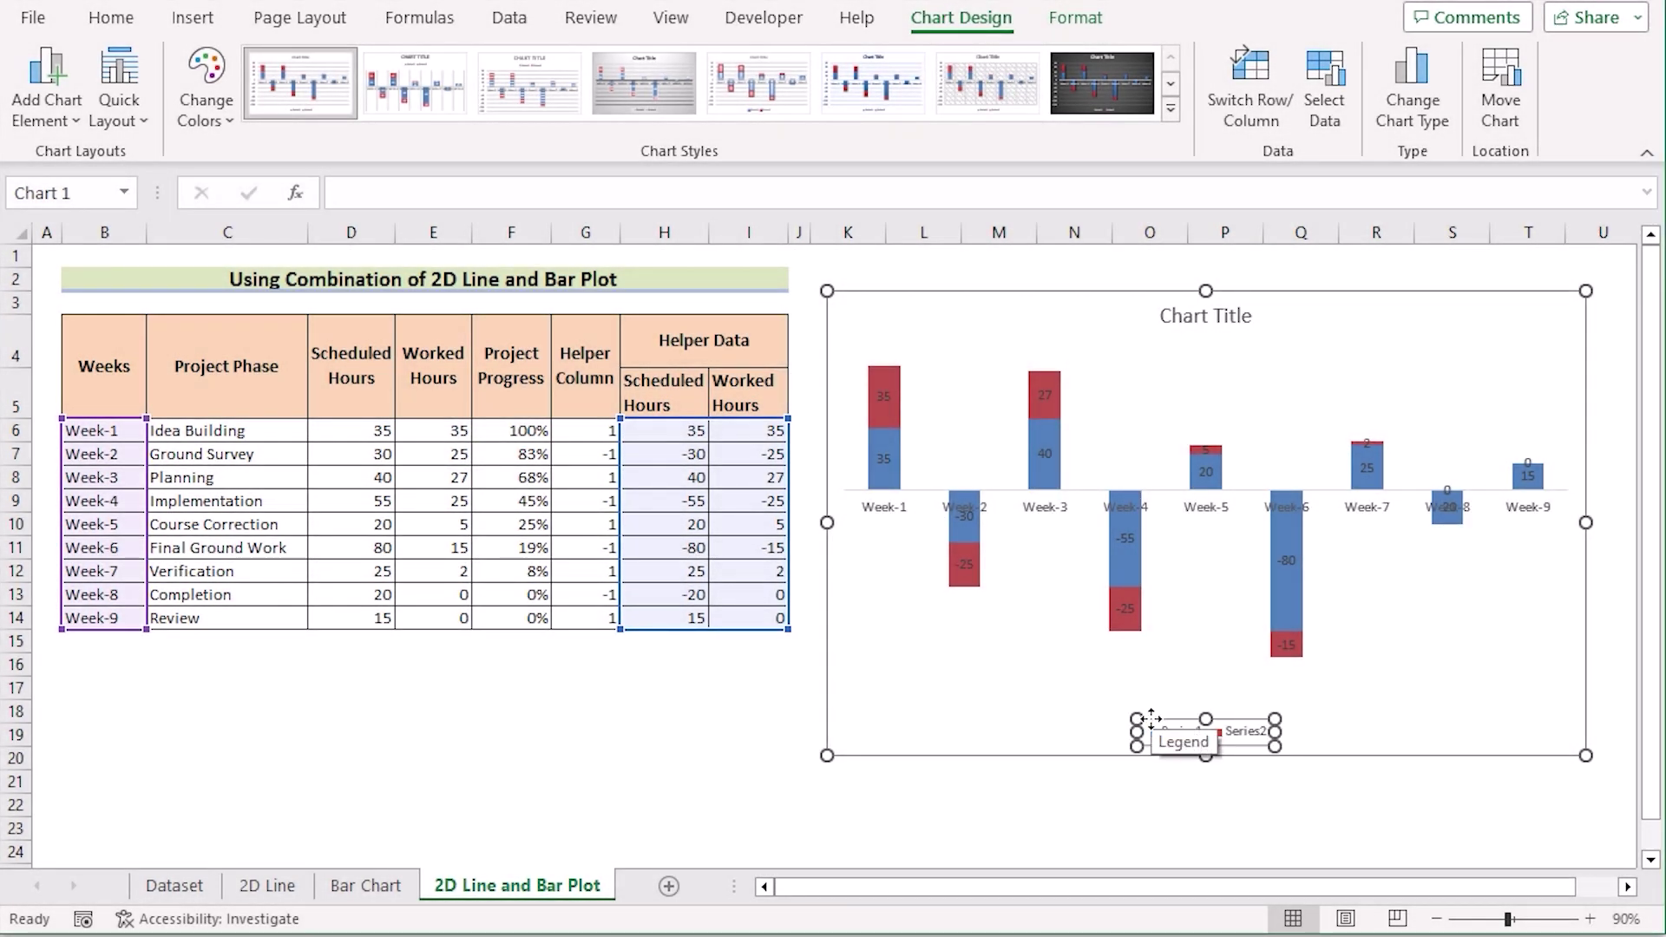
right_click(1151, 719)
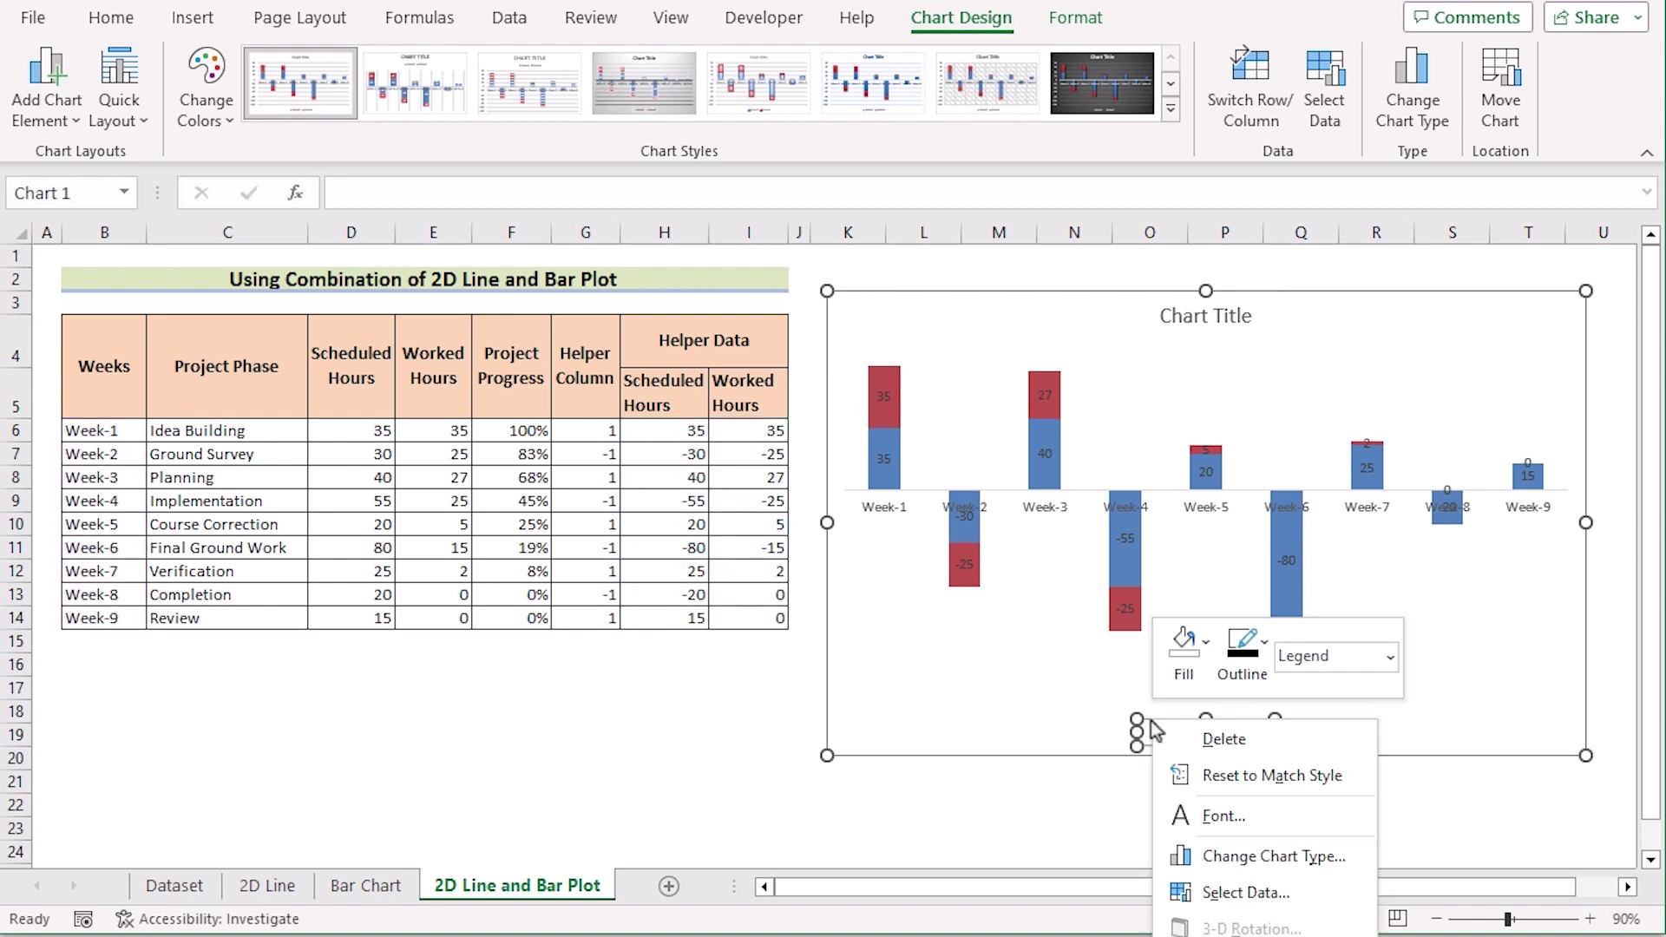
click(1233, 902)
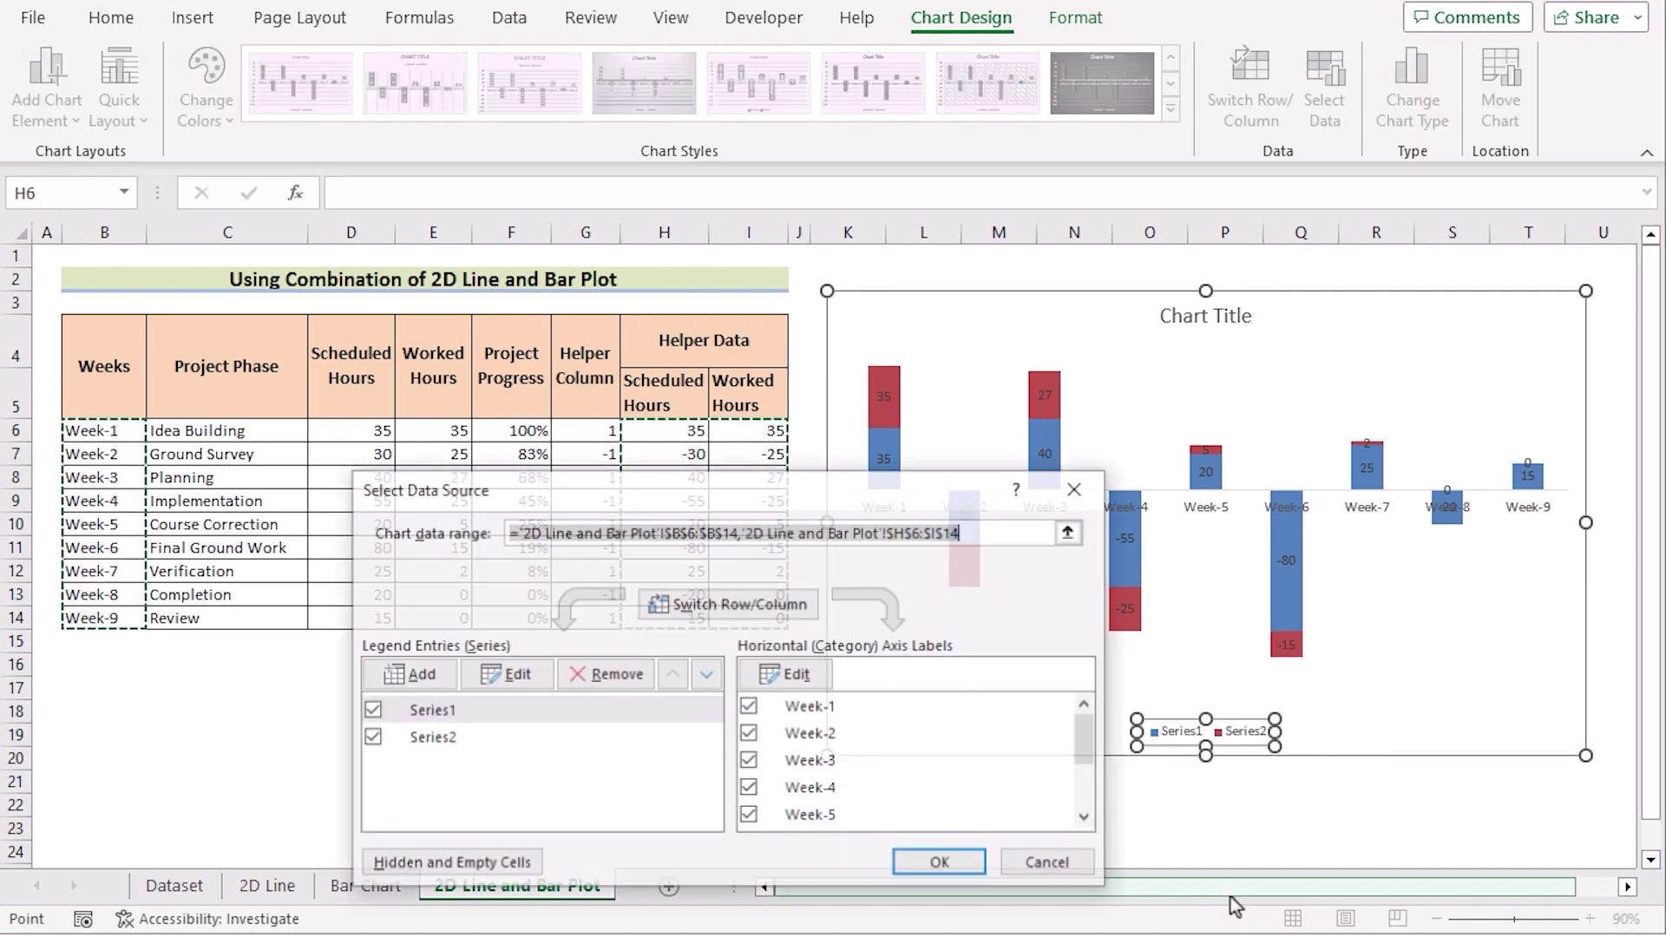
drag(773, 496, 1282, 294)
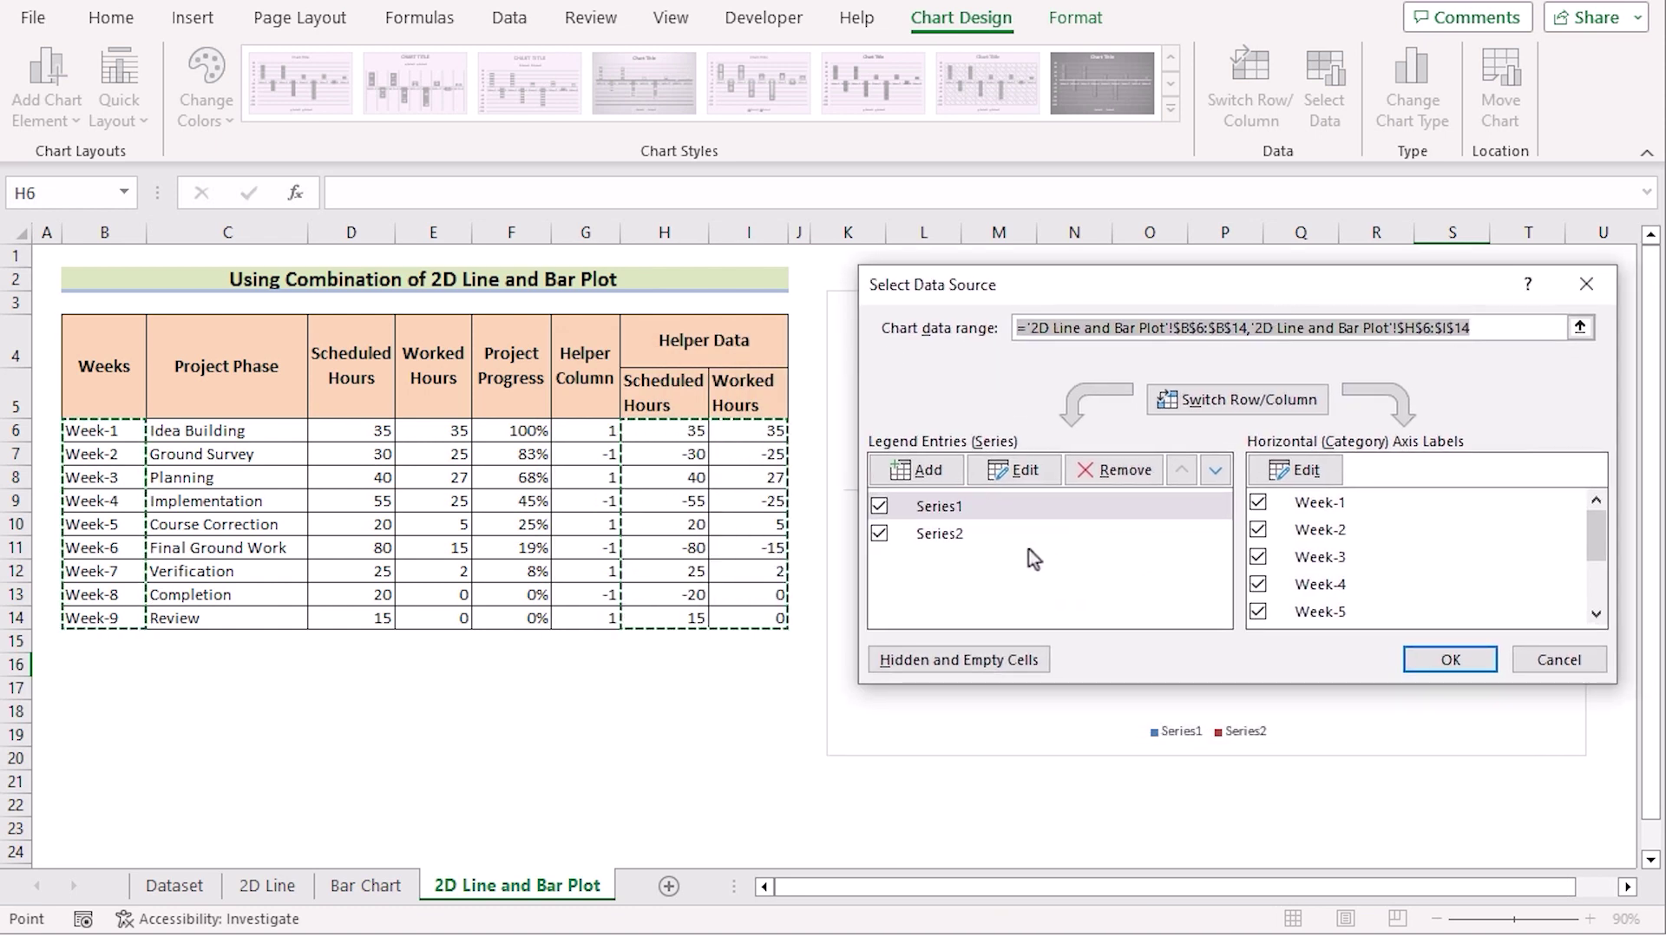
click(960, 509)
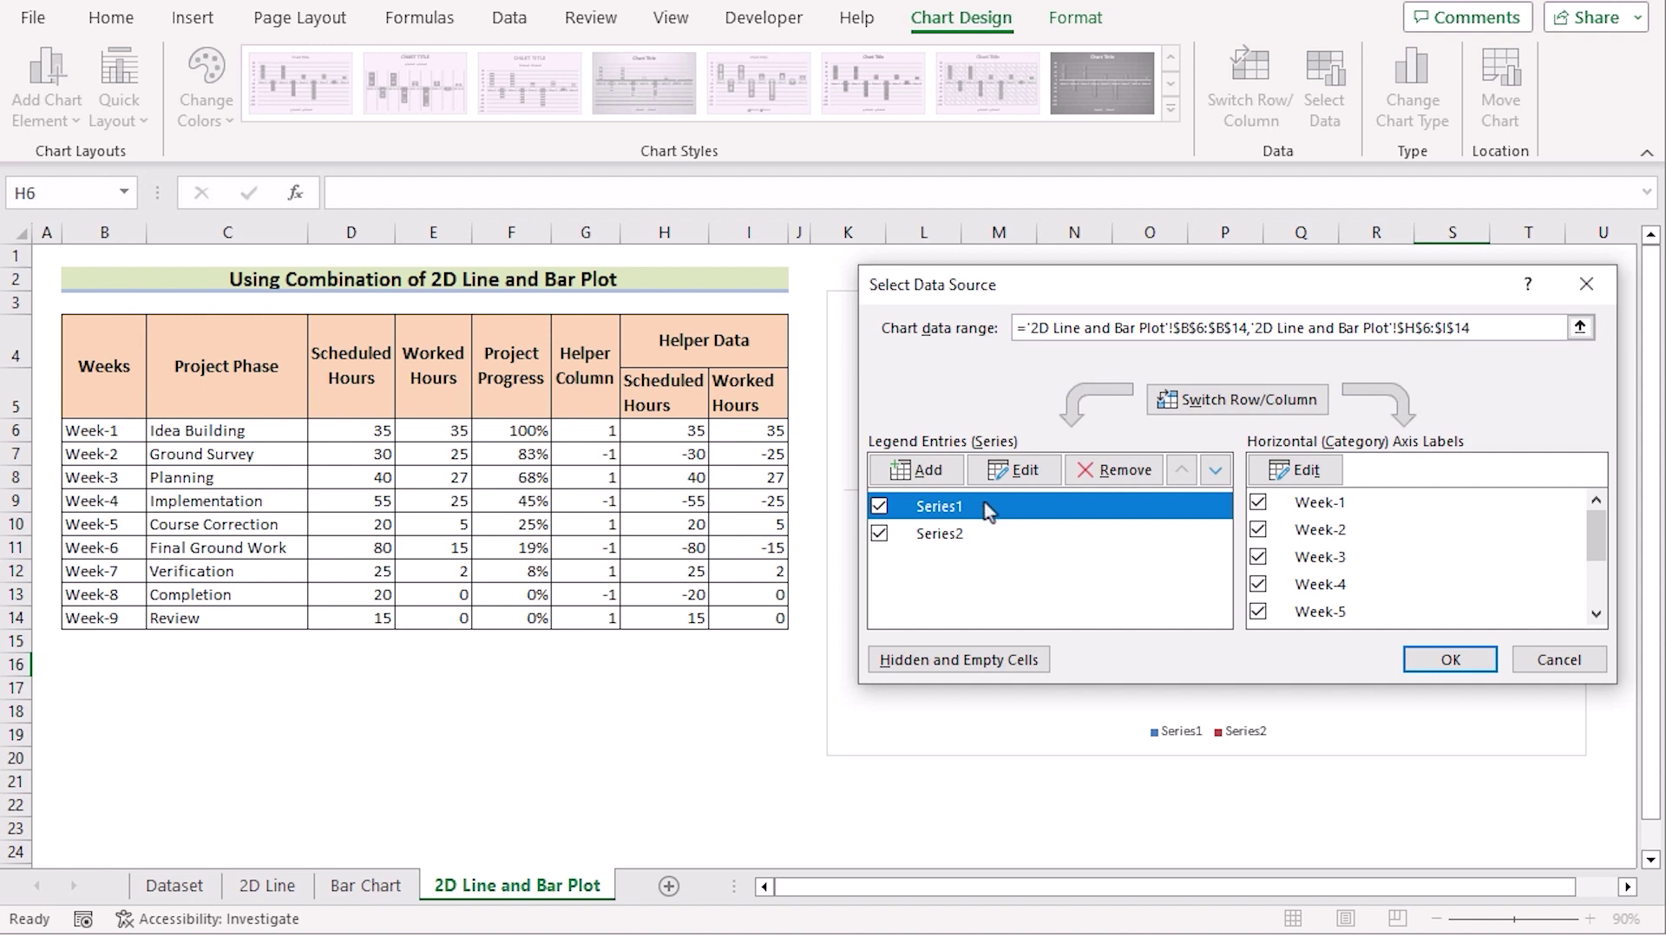
click(1005, 475)
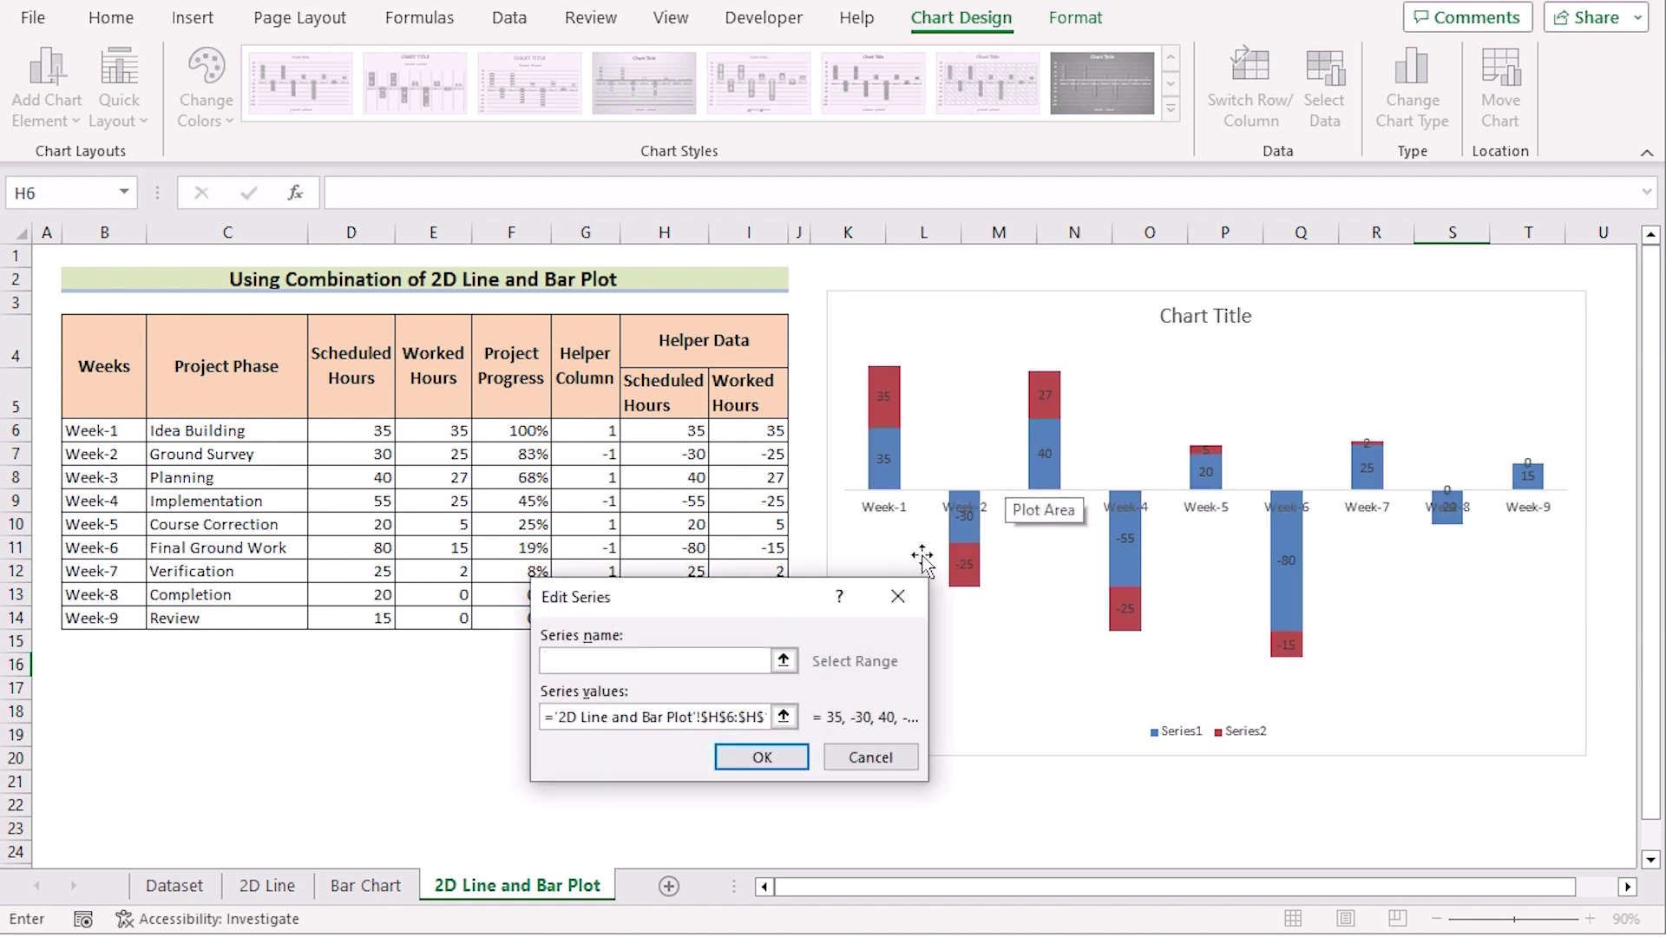
drag(795, 606, 688, 665)
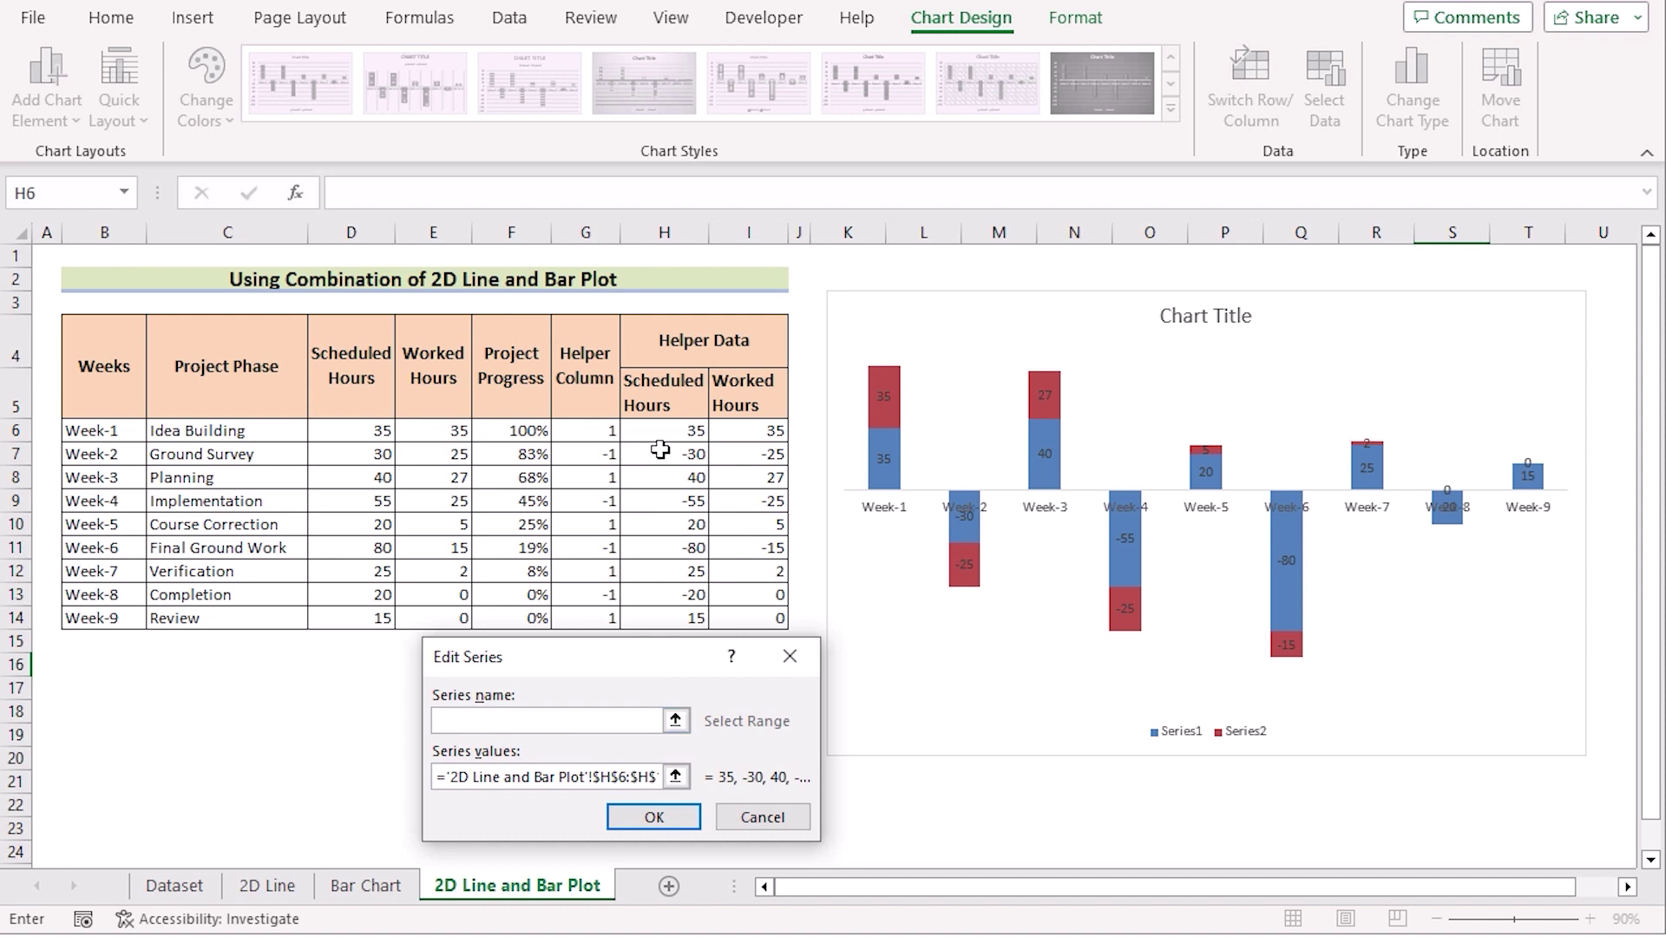
click(664, 400)
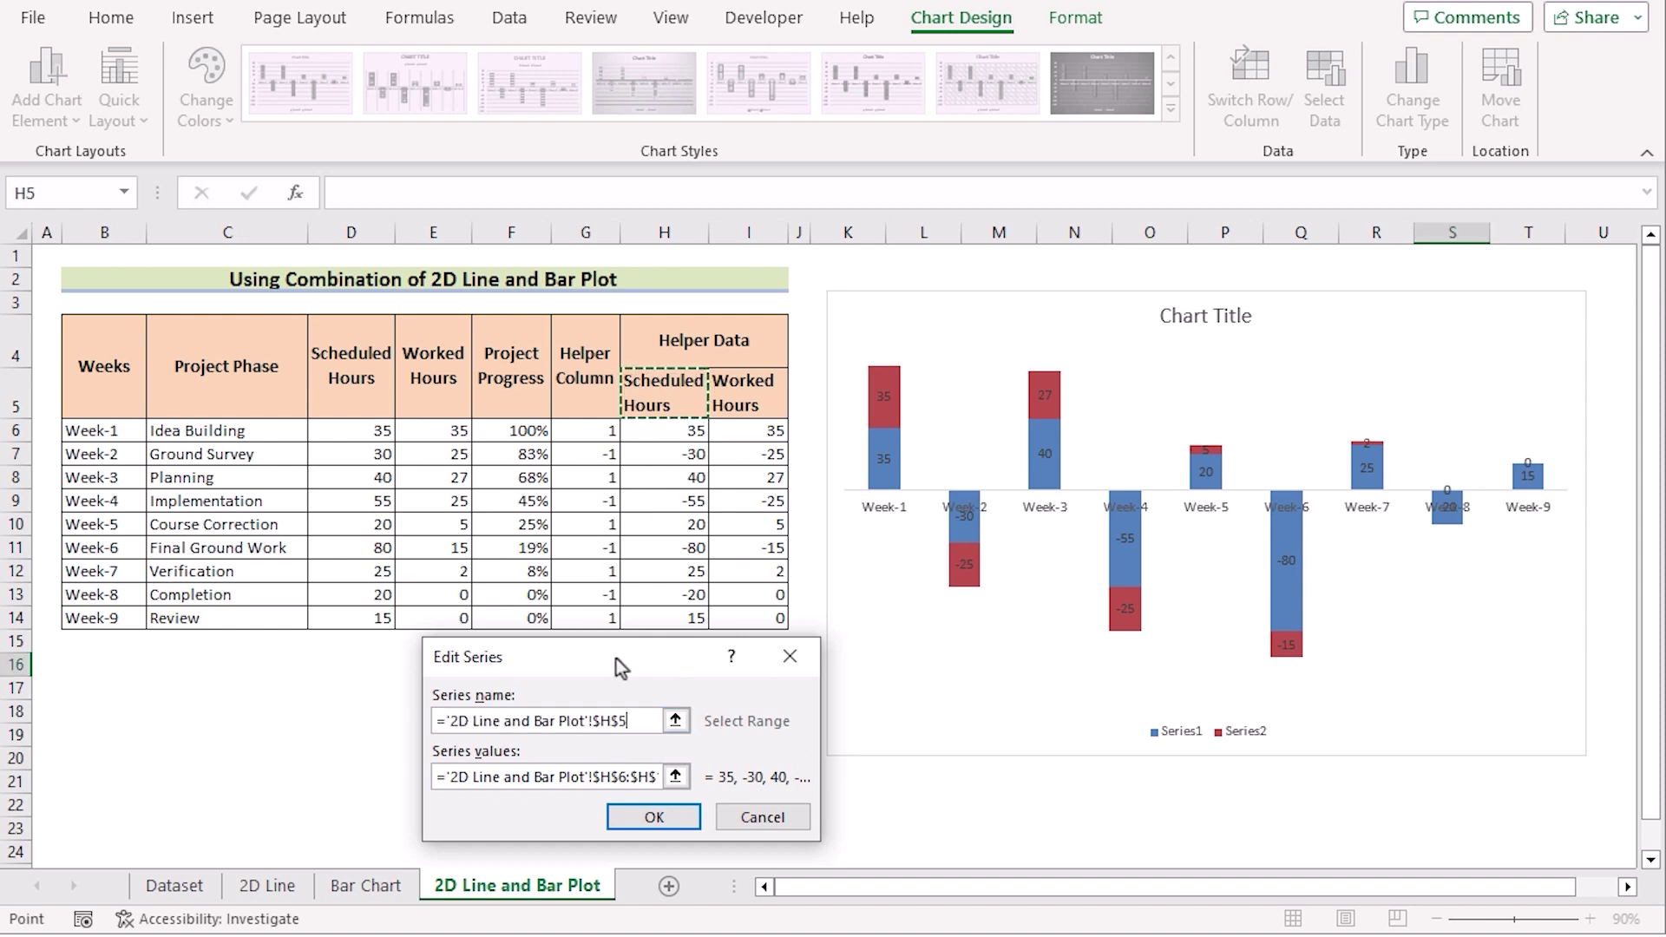
click(627, 814)
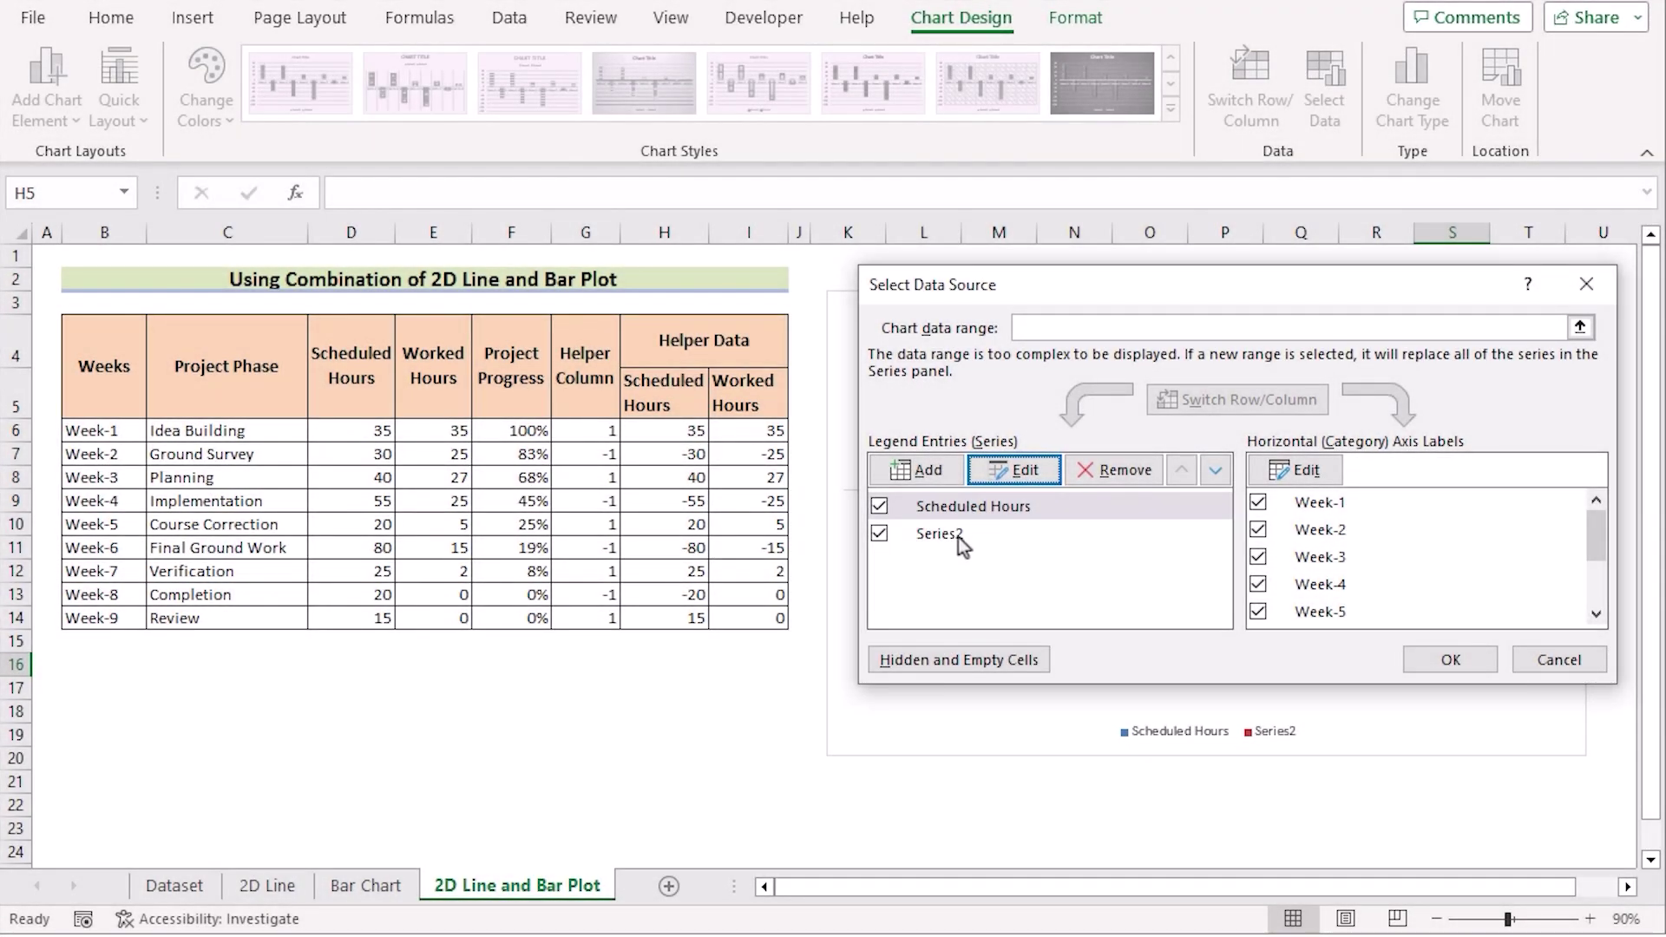
Step: Name Series2 from the Worked Hours header in I5 and apply the chart's data source changes
click(958, 538)
click(1013, 471)
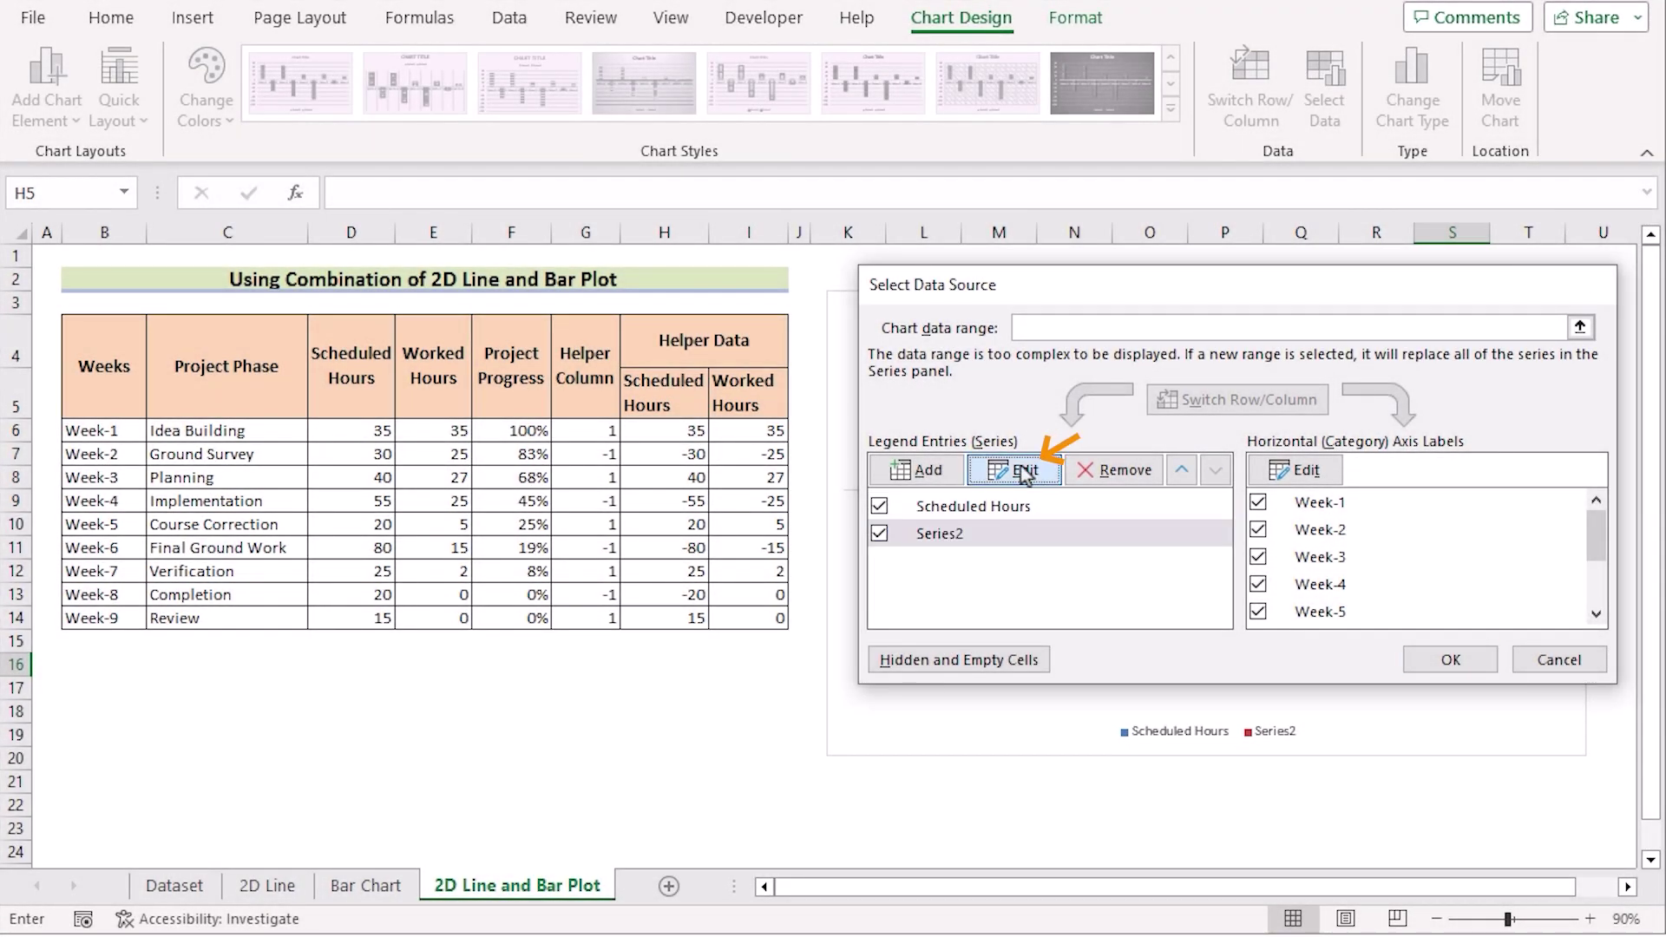
click(751, 391)
click(685, 816)
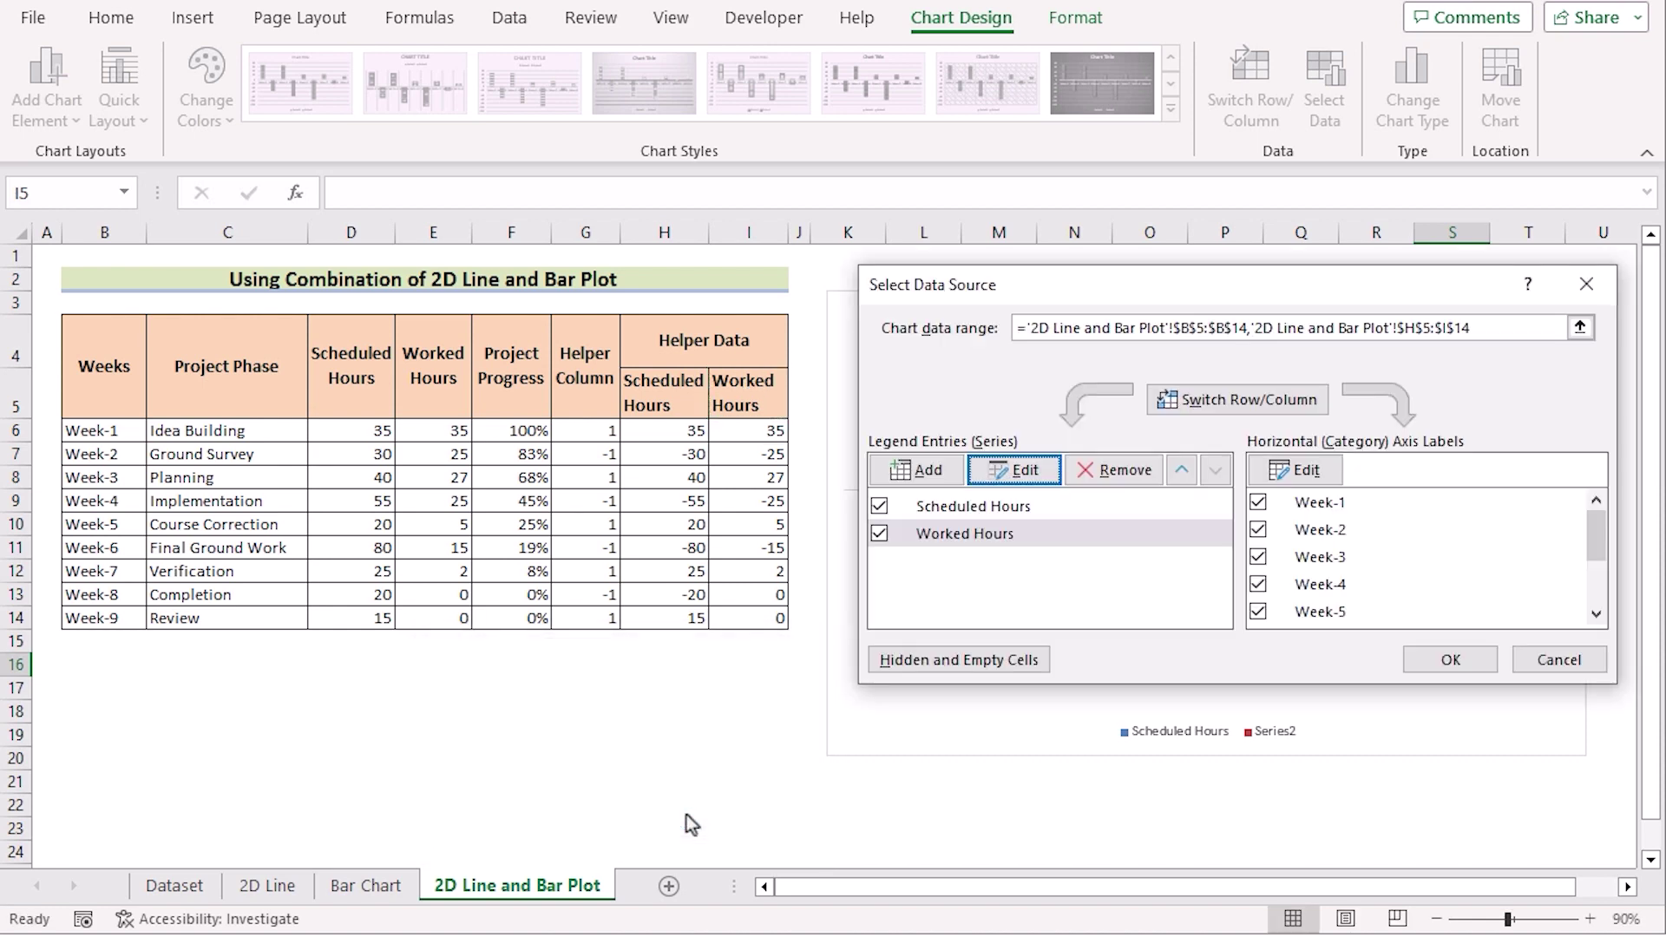
click(1450, 660)
Step: Draw a straight arrow about 6.75 inches long over the chart's horizontal axis, from before Week-1 to past Week-9
click(1076, 760)
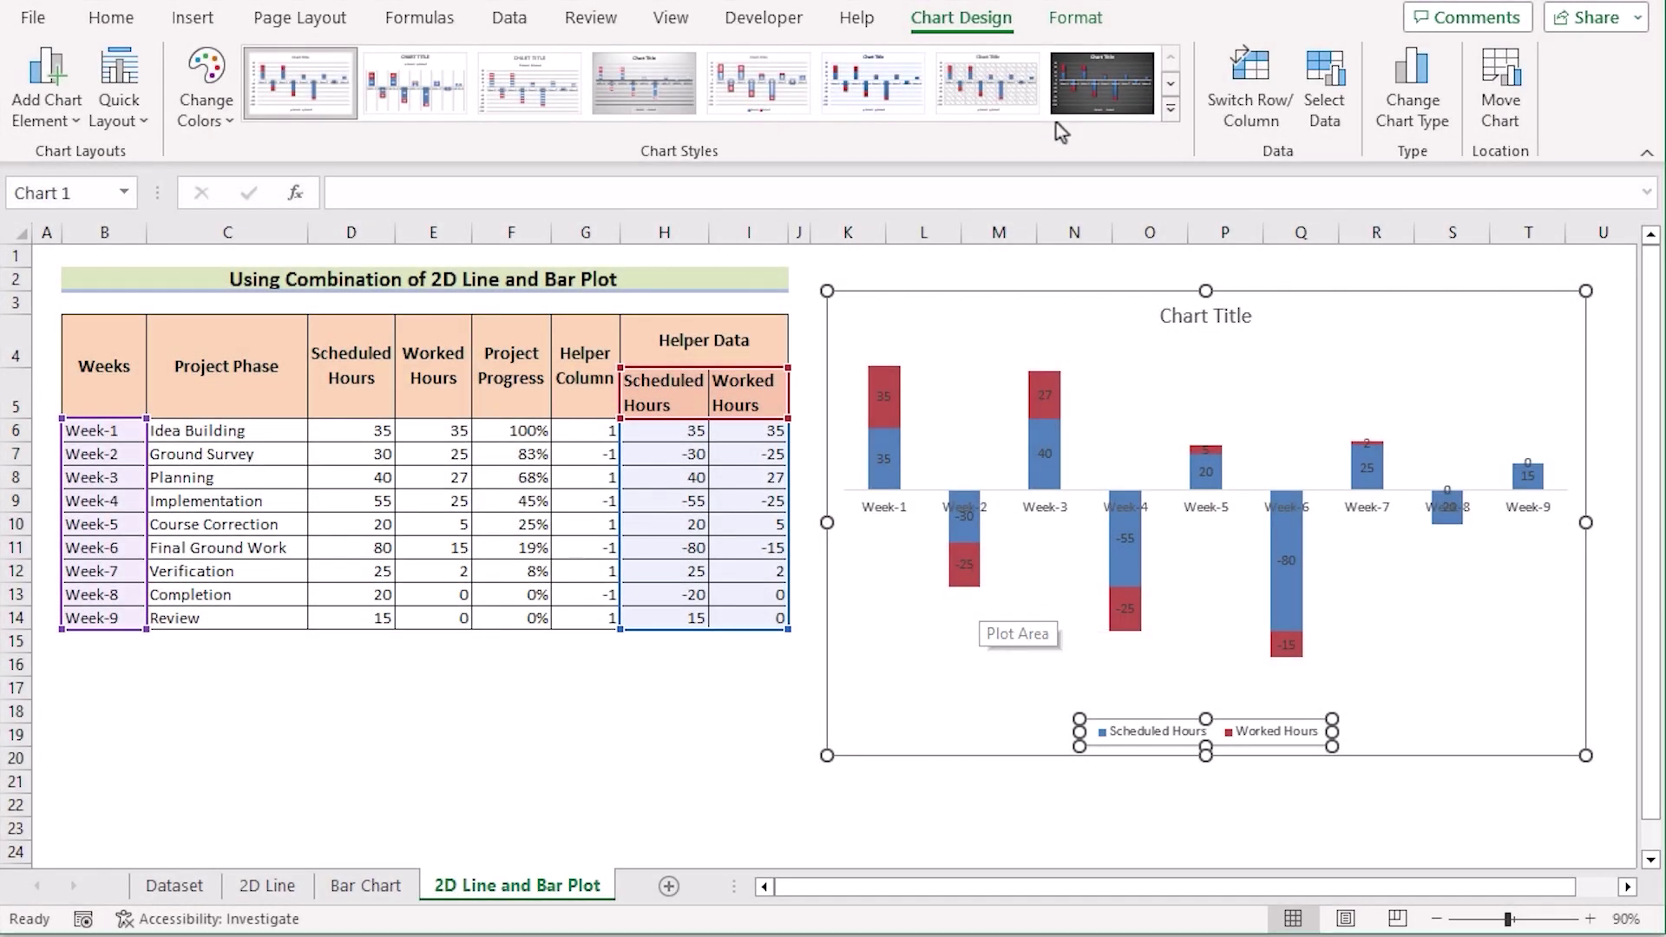
click(1076, 19)
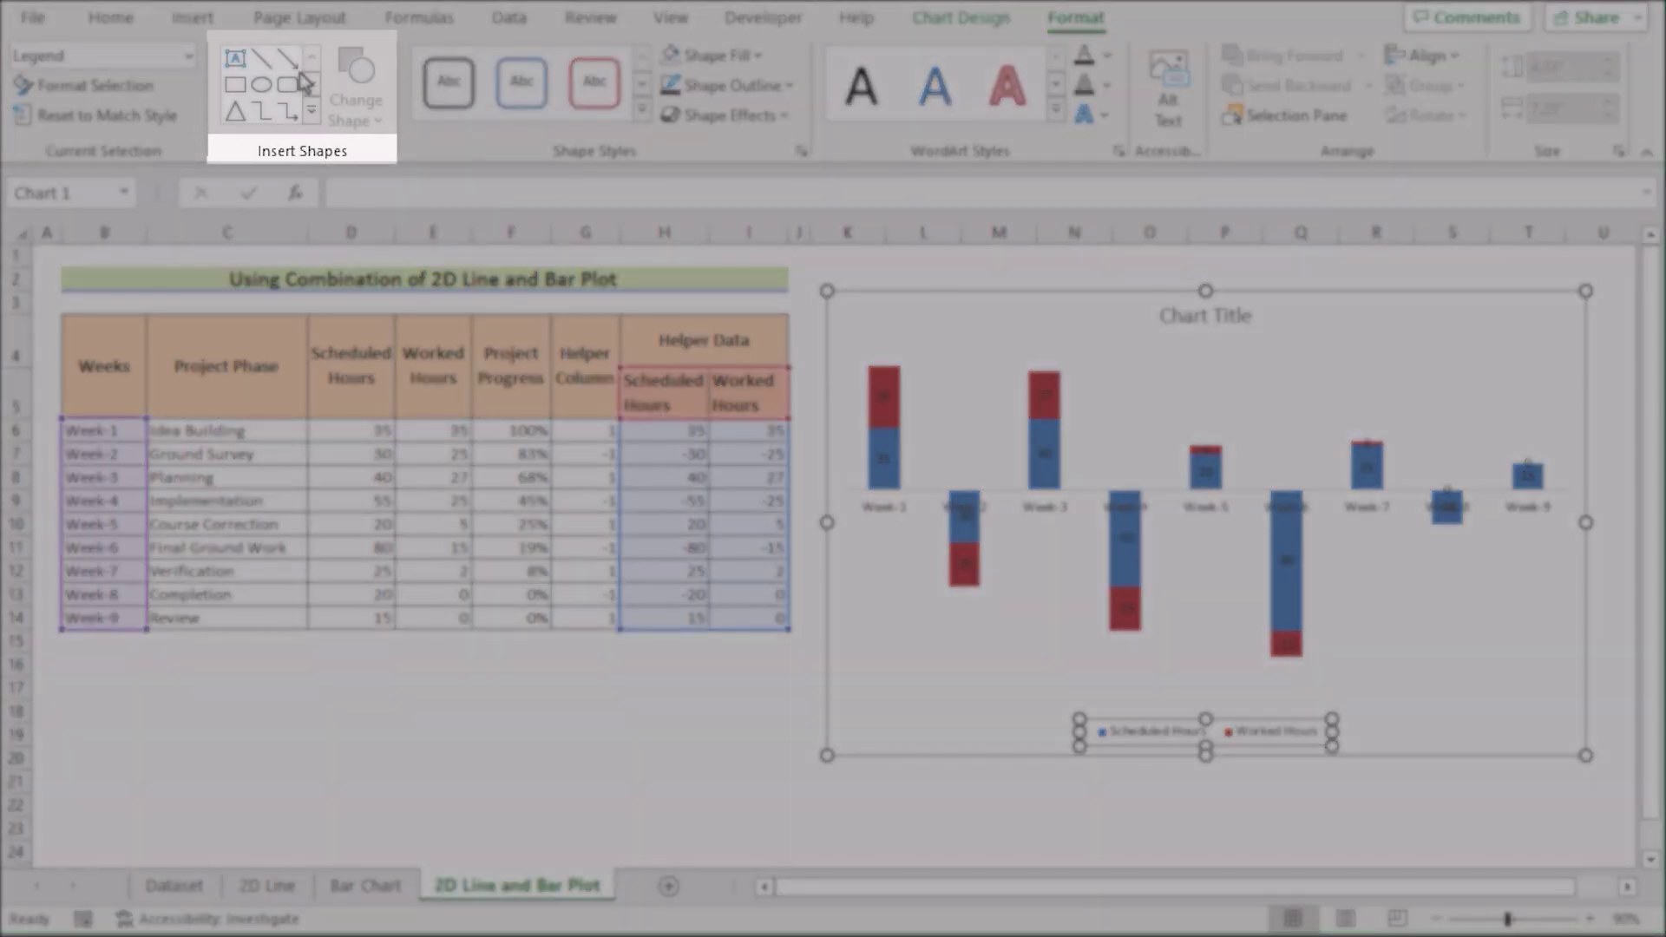
click(293, 66)
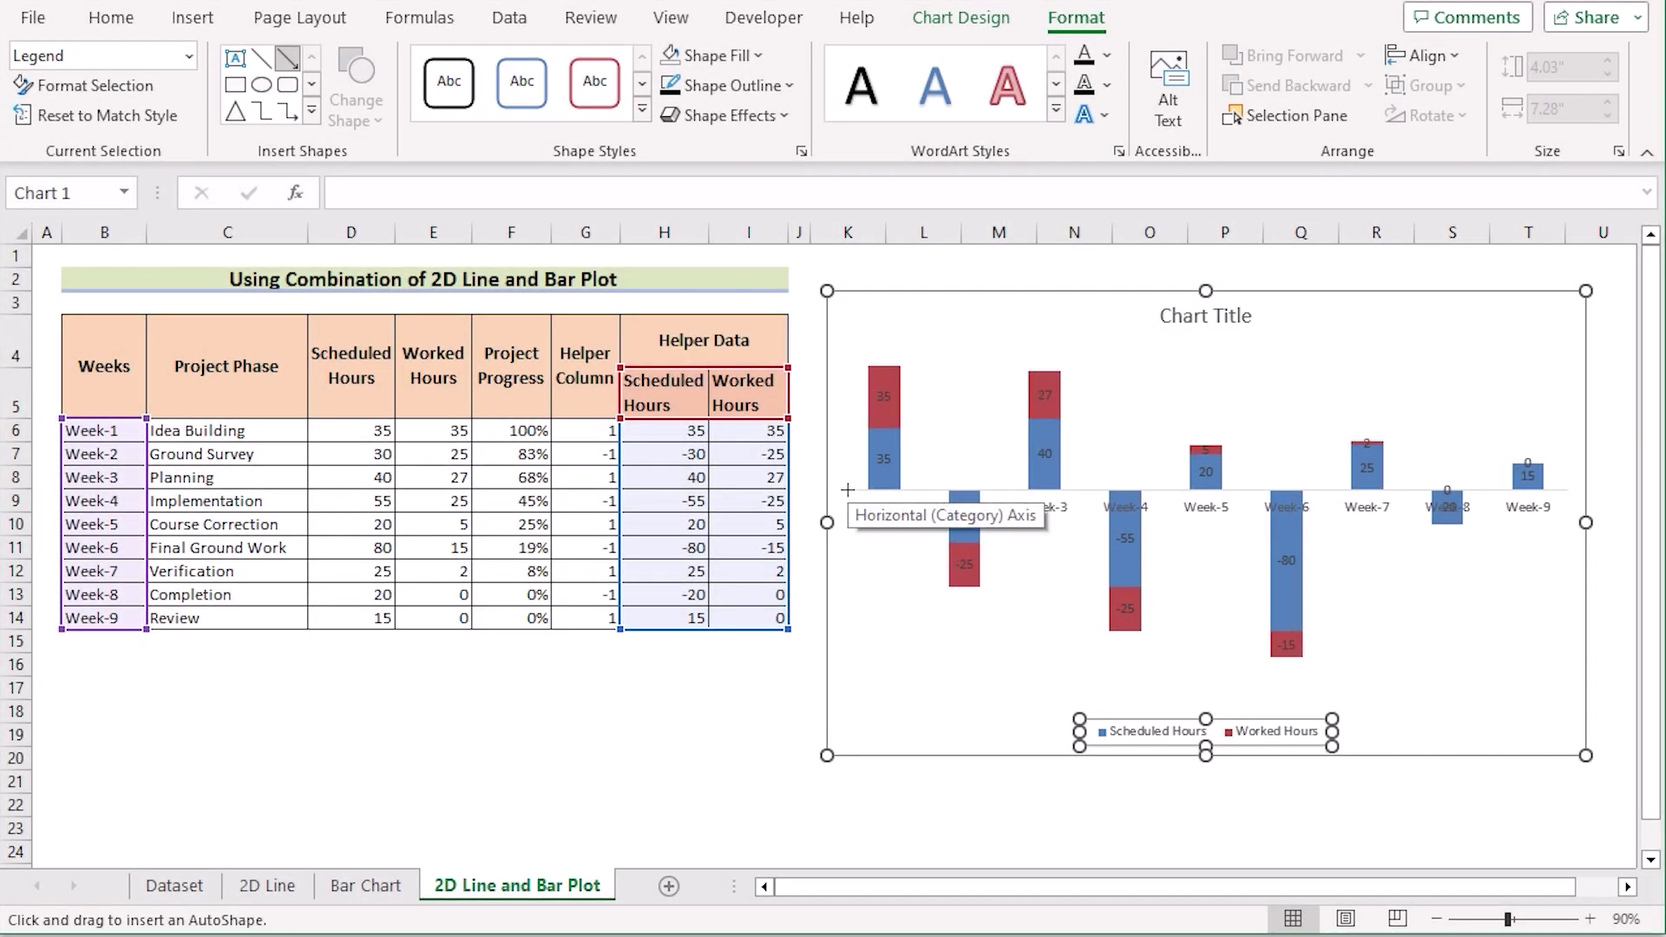
drag(846, 491, 1604, 491)
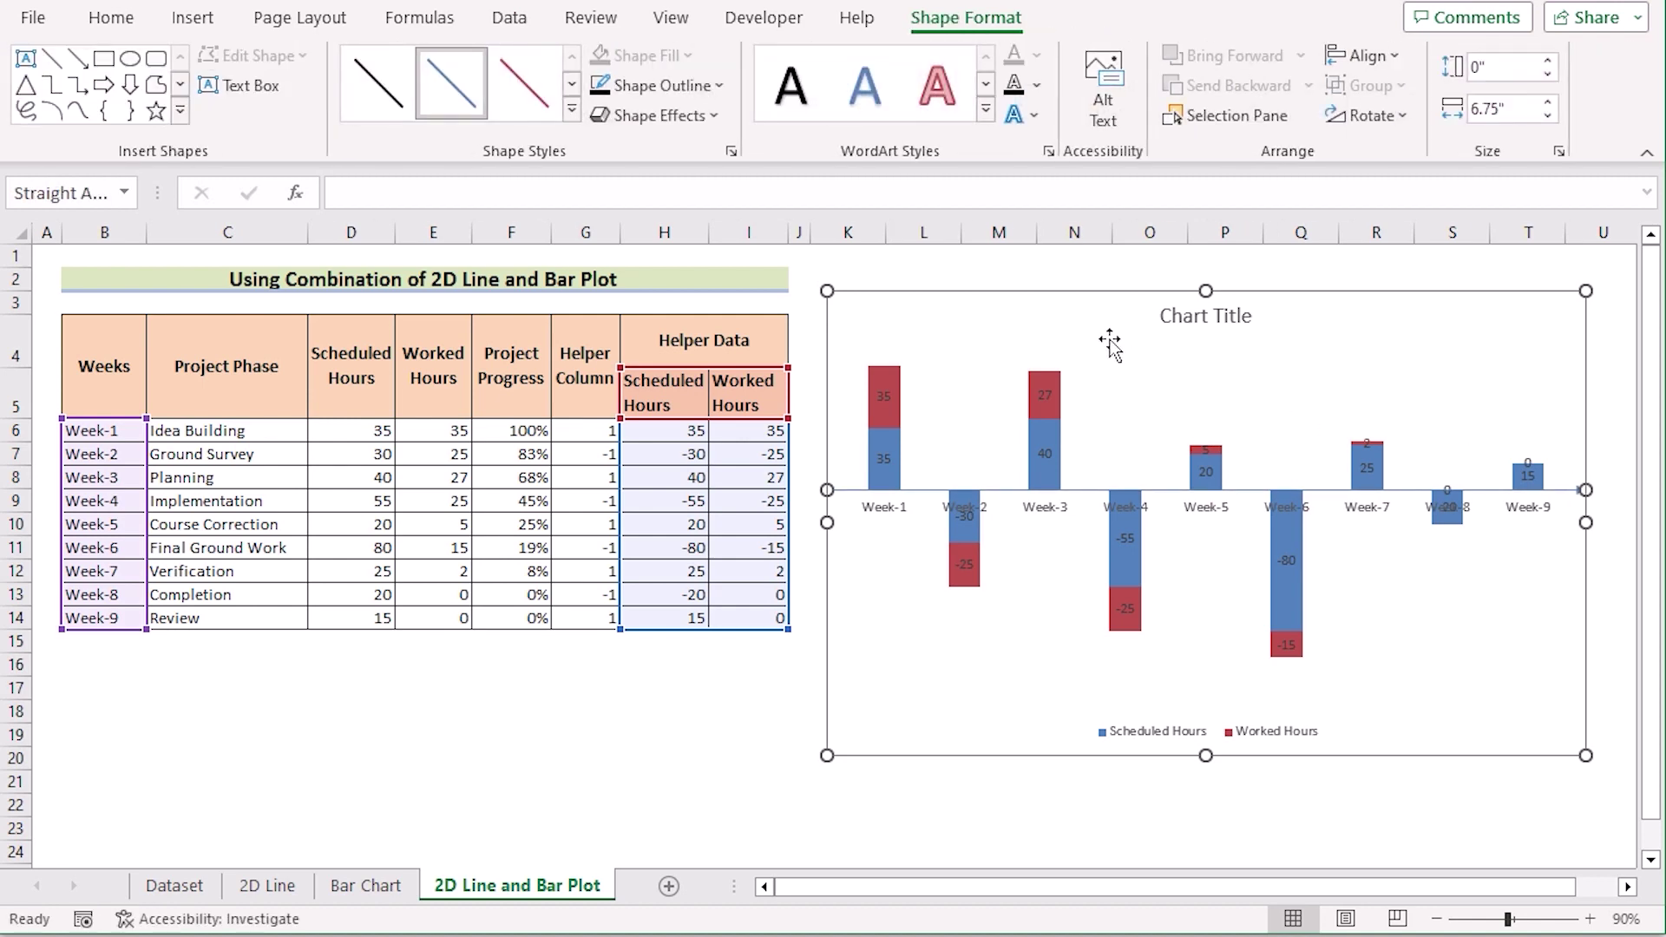
Step: Give the axis arrow a black outline with a 3 pt weight
click(713, 93)
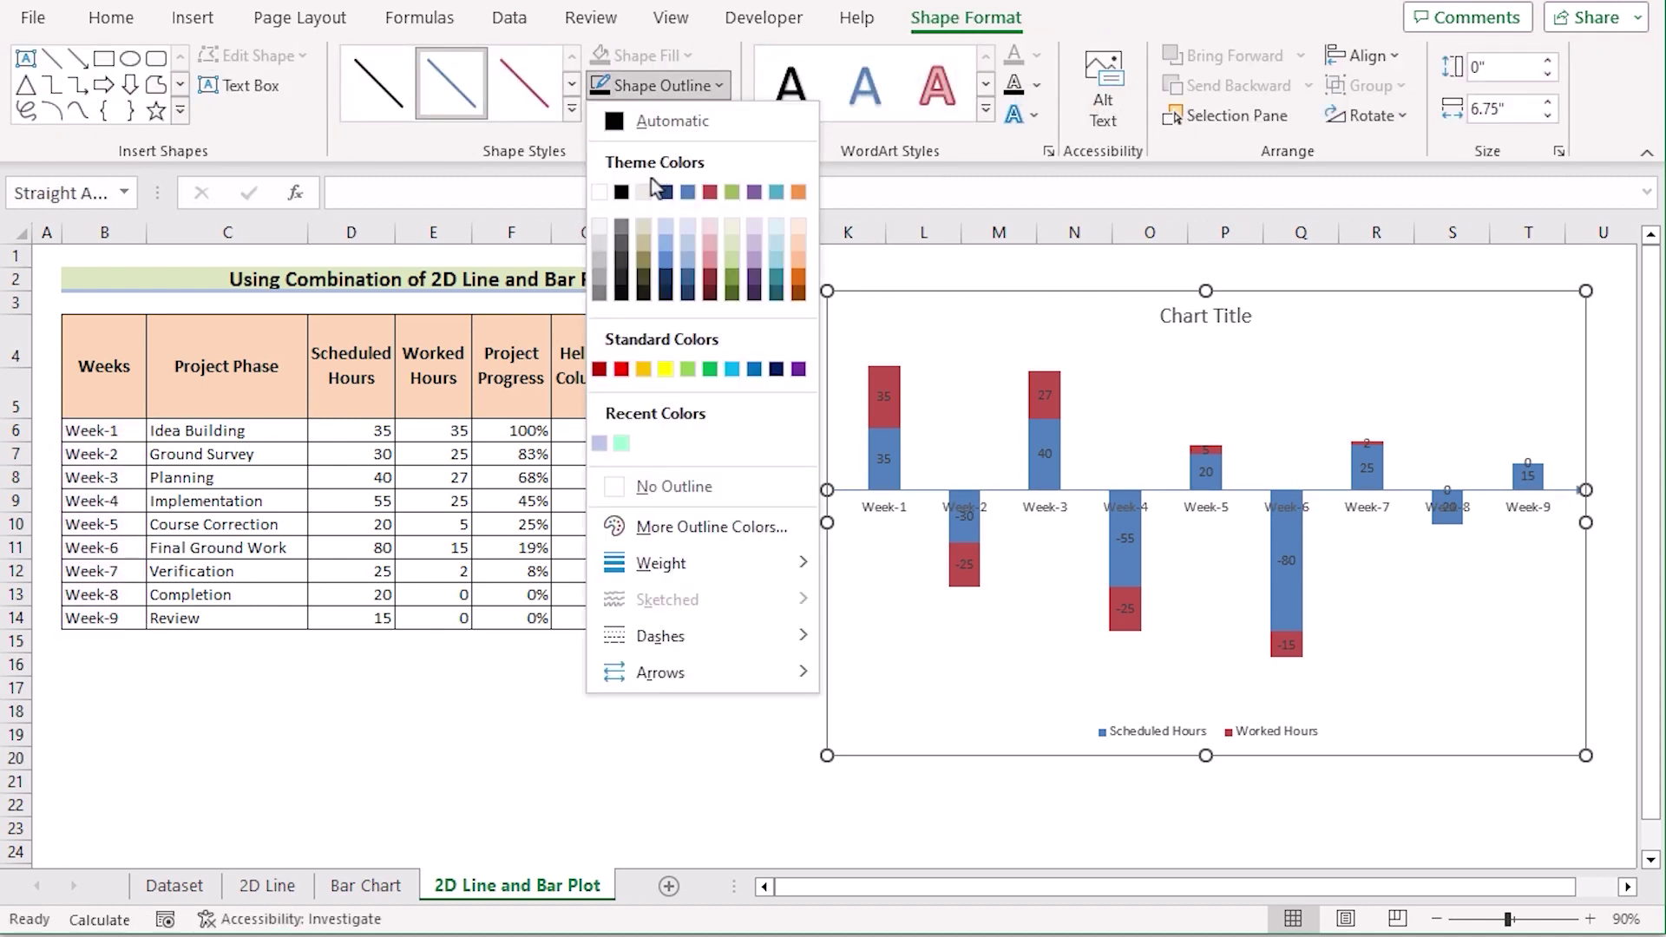
click(627, 202)
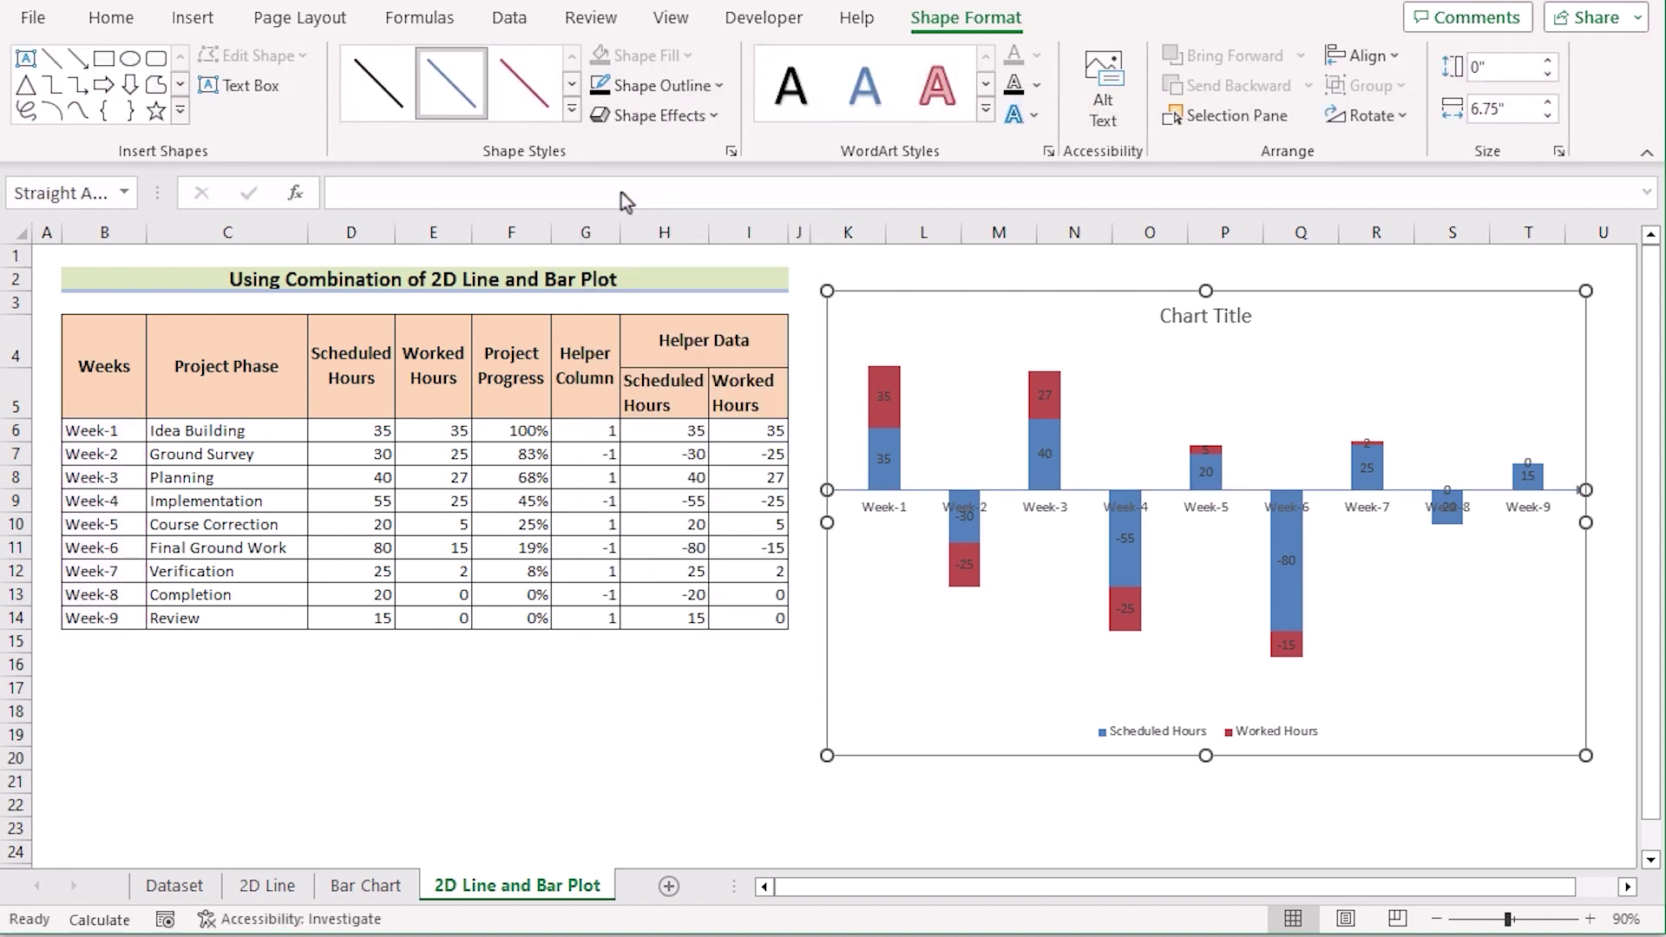
click(721, 94)
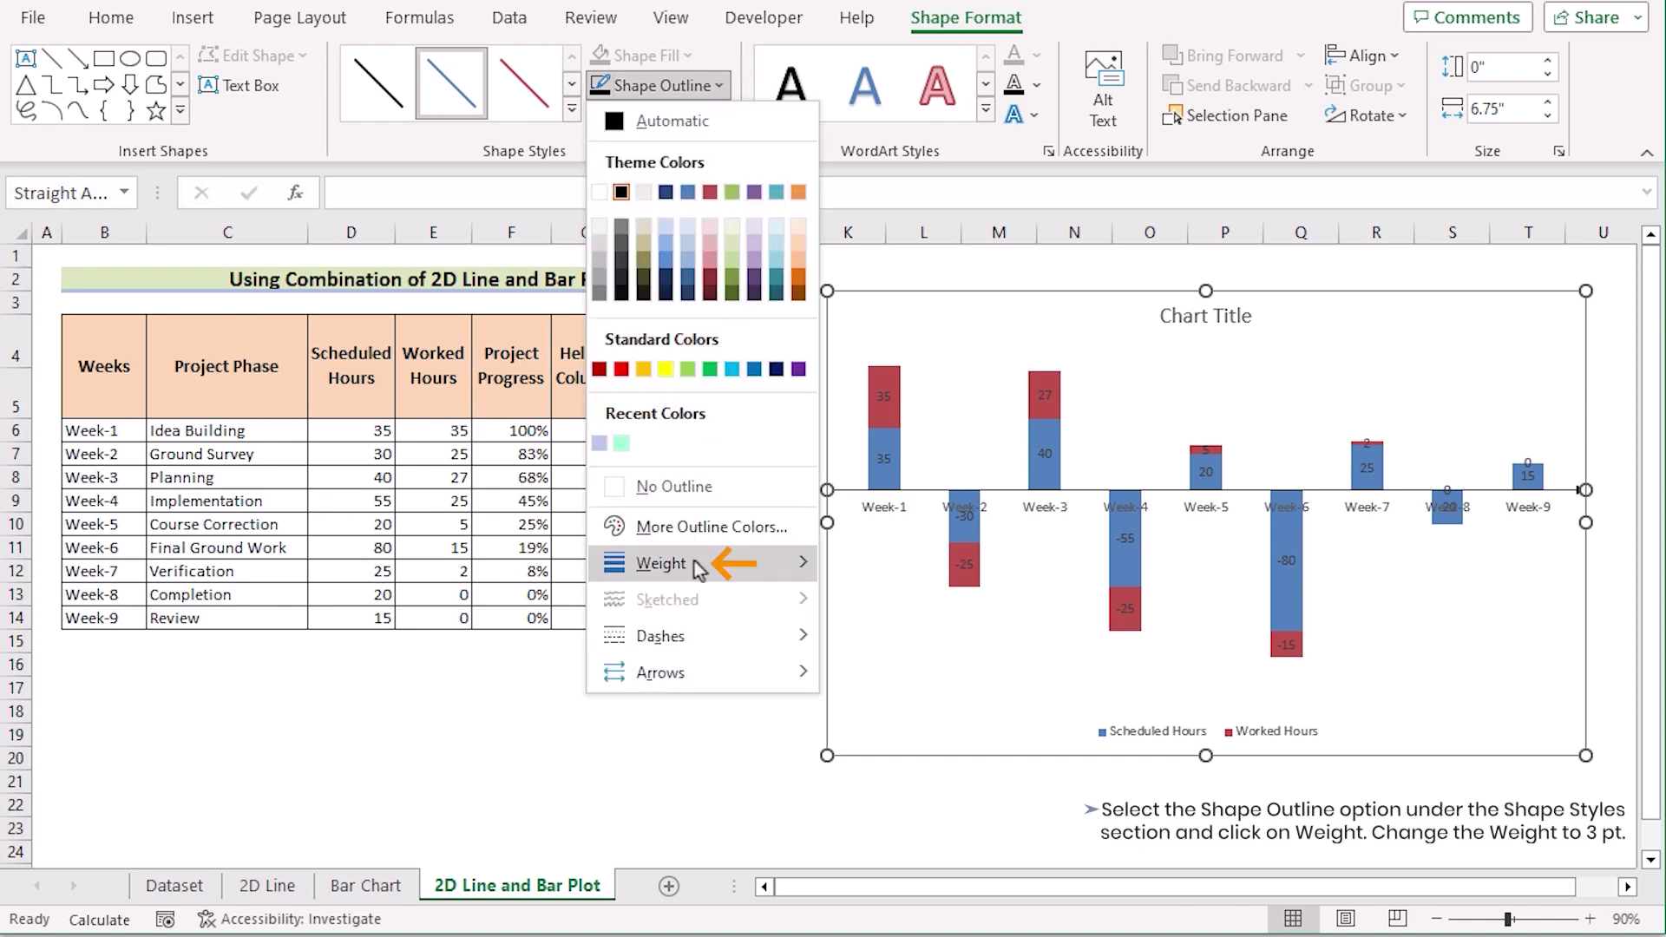
click(728, 565)
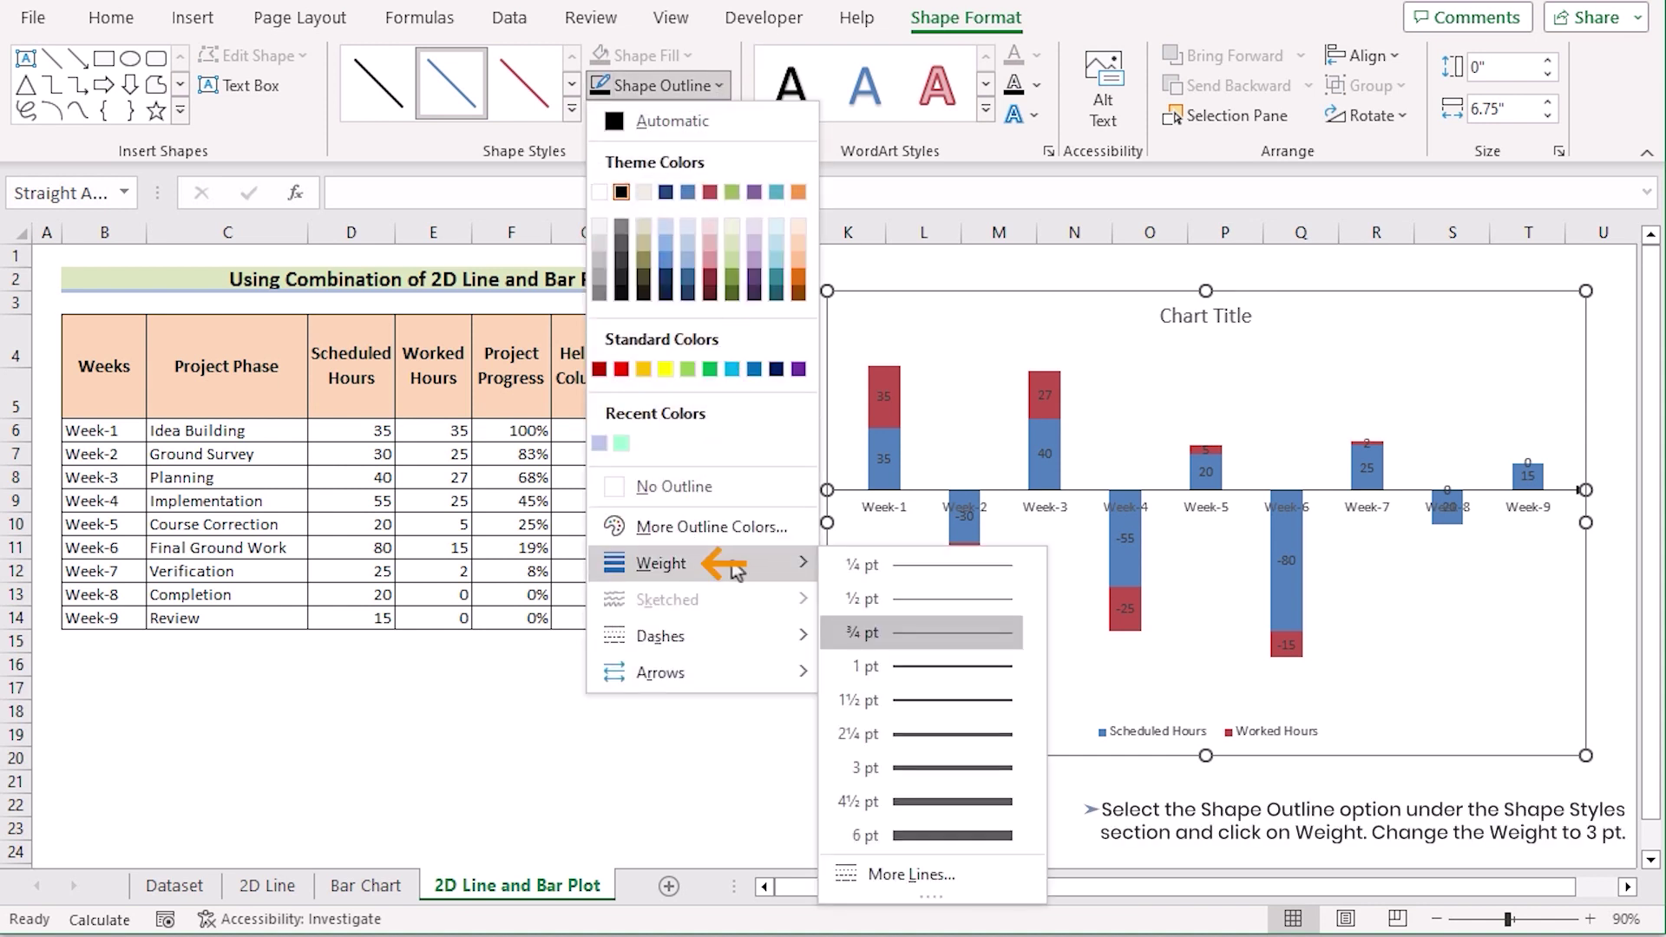
click(914, 769)
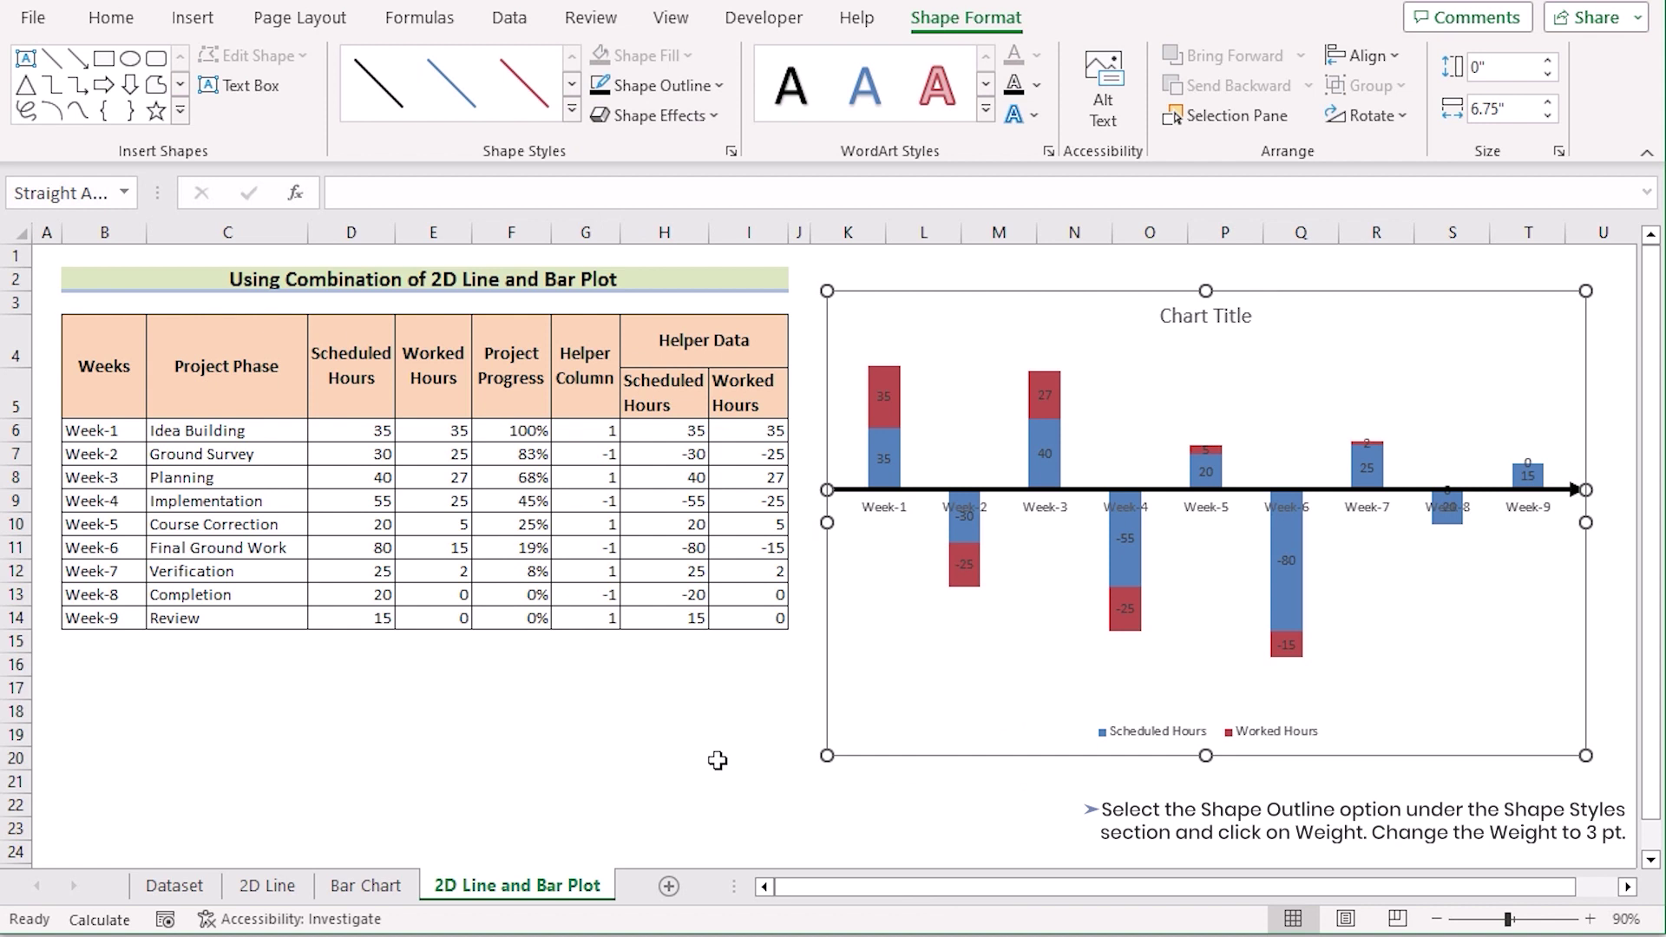